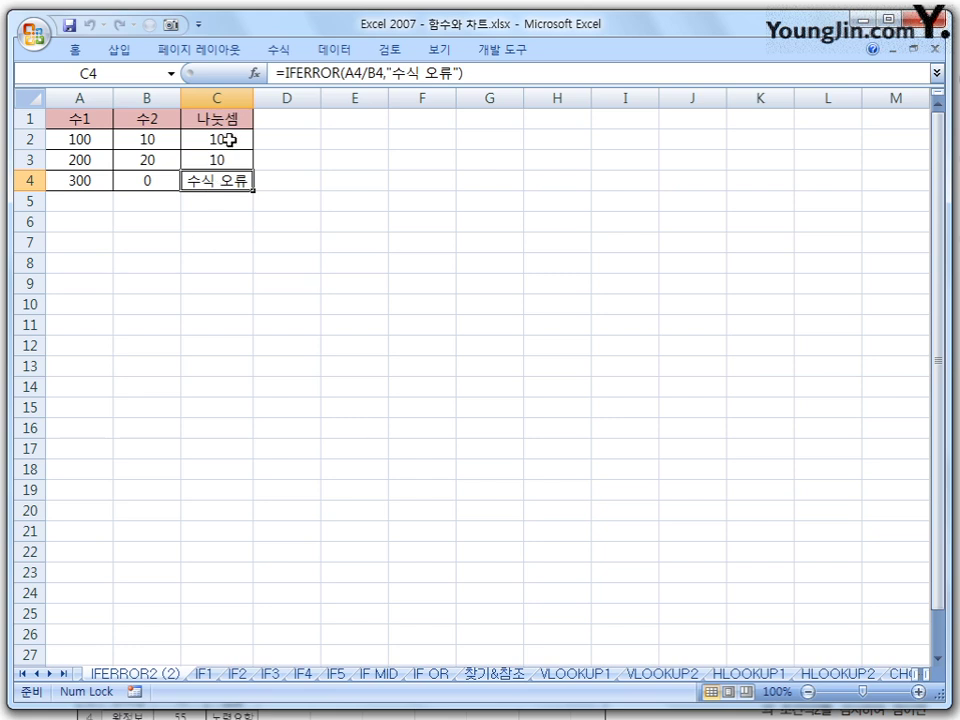
- Examine the IFERROR formula in C2, marking the function name, the A2/B2 argument and the "수식 오류" argument
left_click(229, 141)
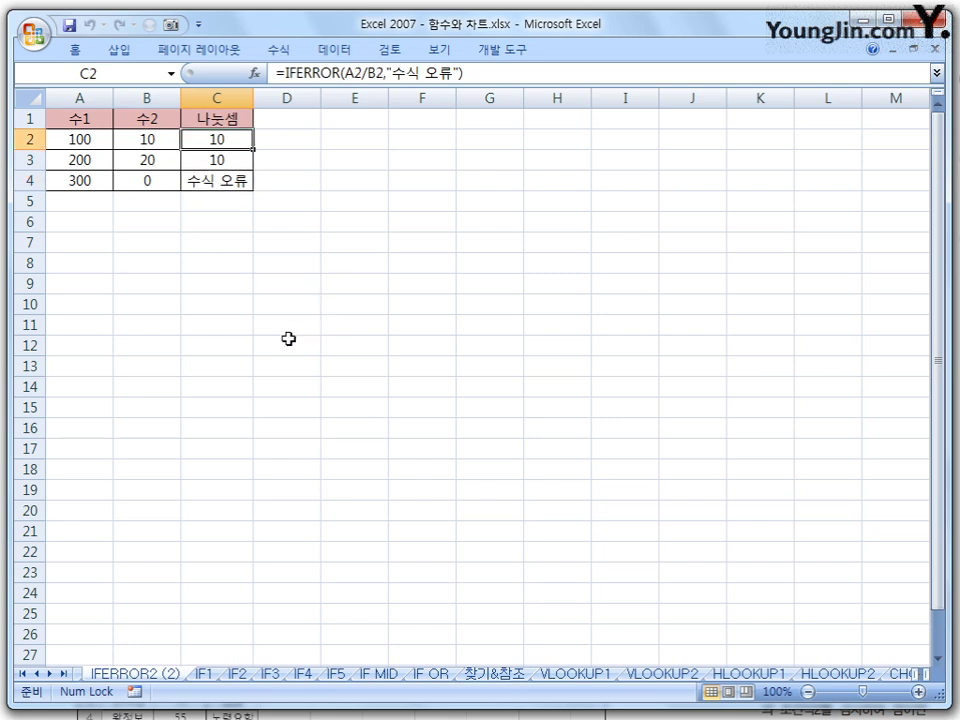
key("F2")
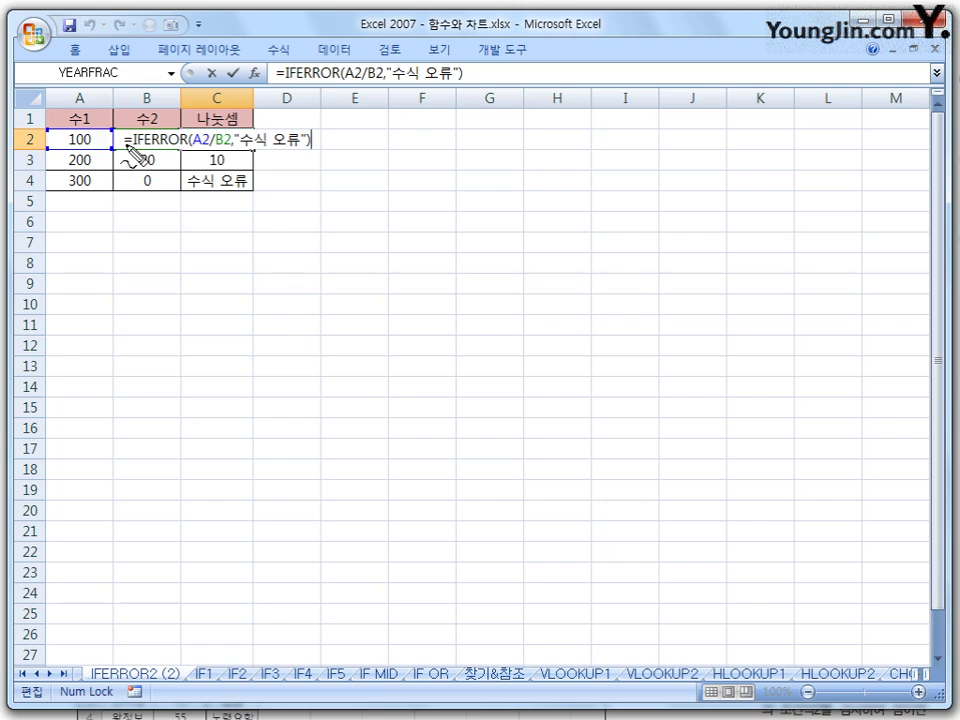
left_click_drag(124, 146, 180, 146)
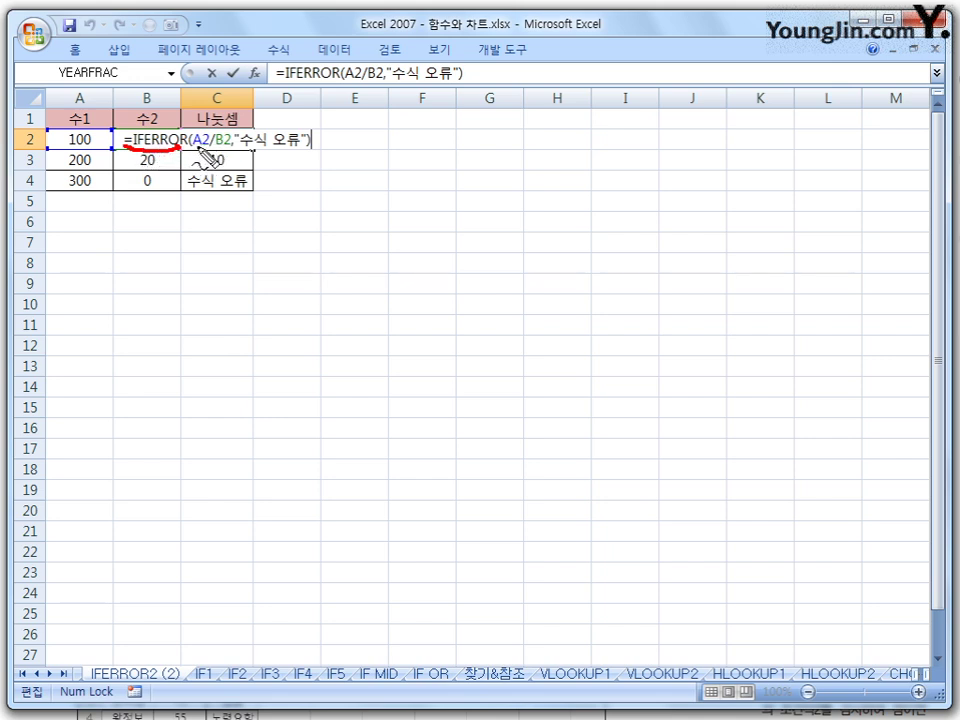
left_click_drag(197, 148, 229, 152)
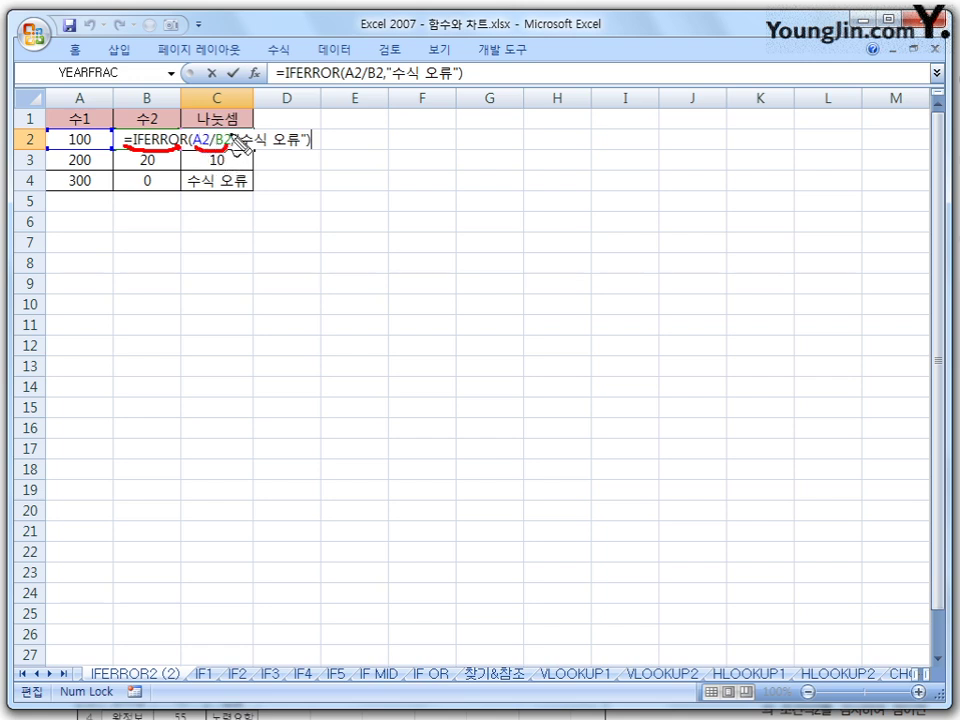
mouse_move(214, 150)
left_mouse_down()
mouse_move(197, 150)
mouse_move(238, 148)
mouse_move(256, 122)
mouse_move(272, 129)
mouse_move(268, 143)
mouse_move(299, 150)
left_mouse_up()
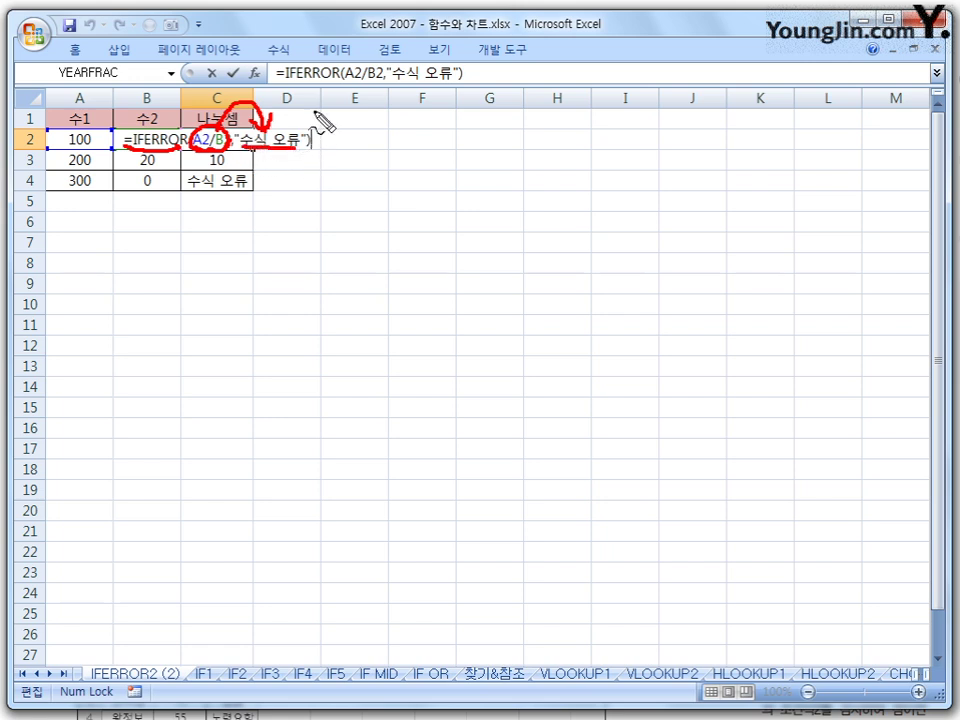
key("Escape")
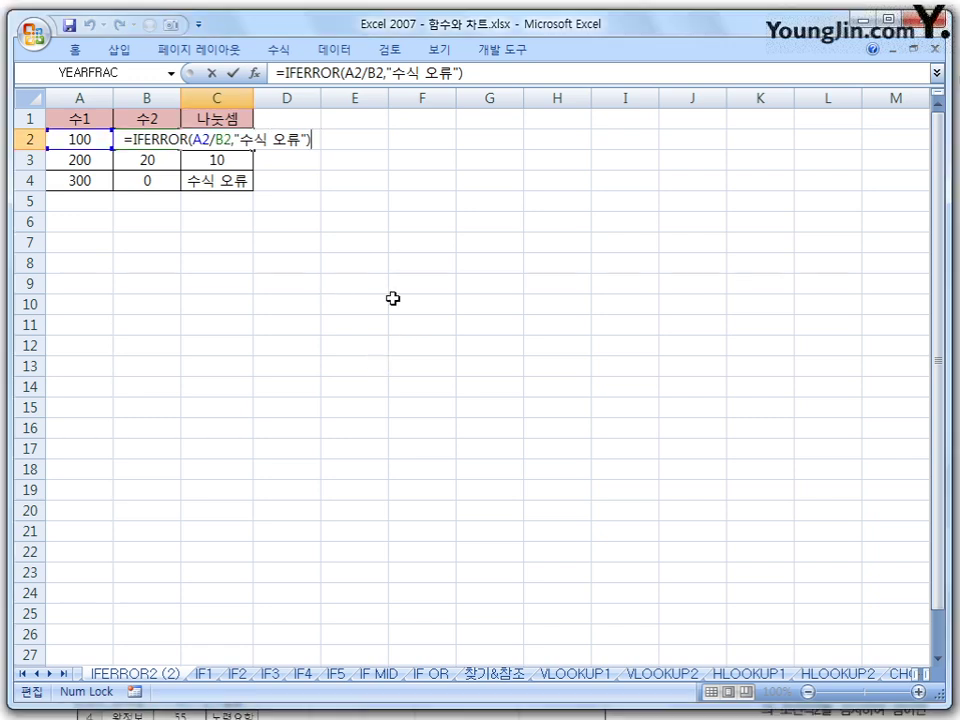
key("Return")
key("Up")
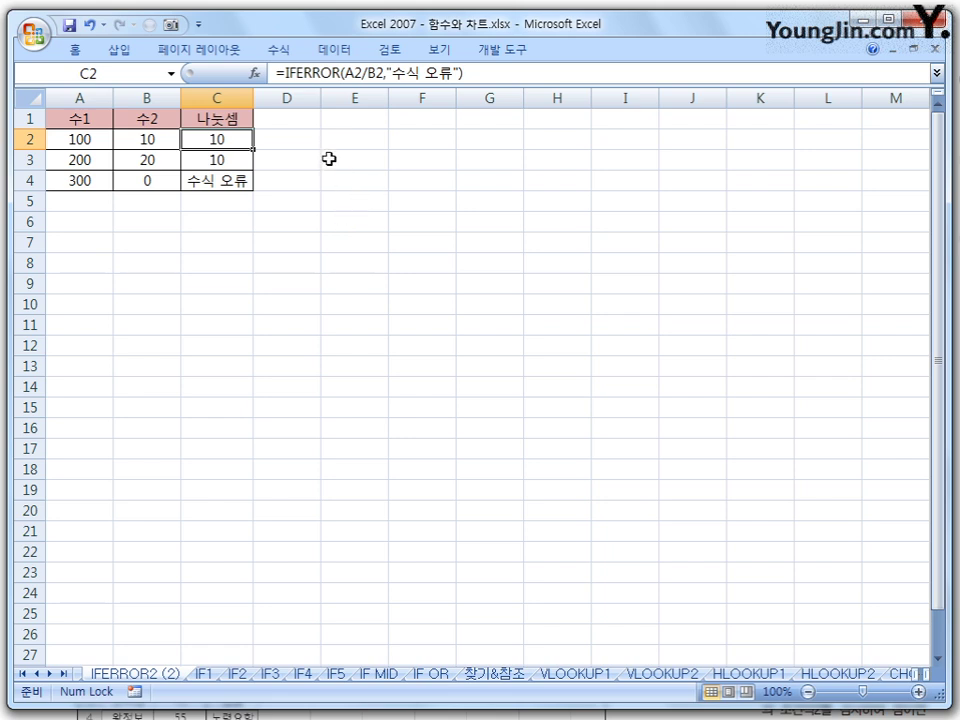
- Examine the IFERROR formulas in C3 and C4, marking how C4's division by zero leads to the "수식 오류" argument
left_click(216, 160)
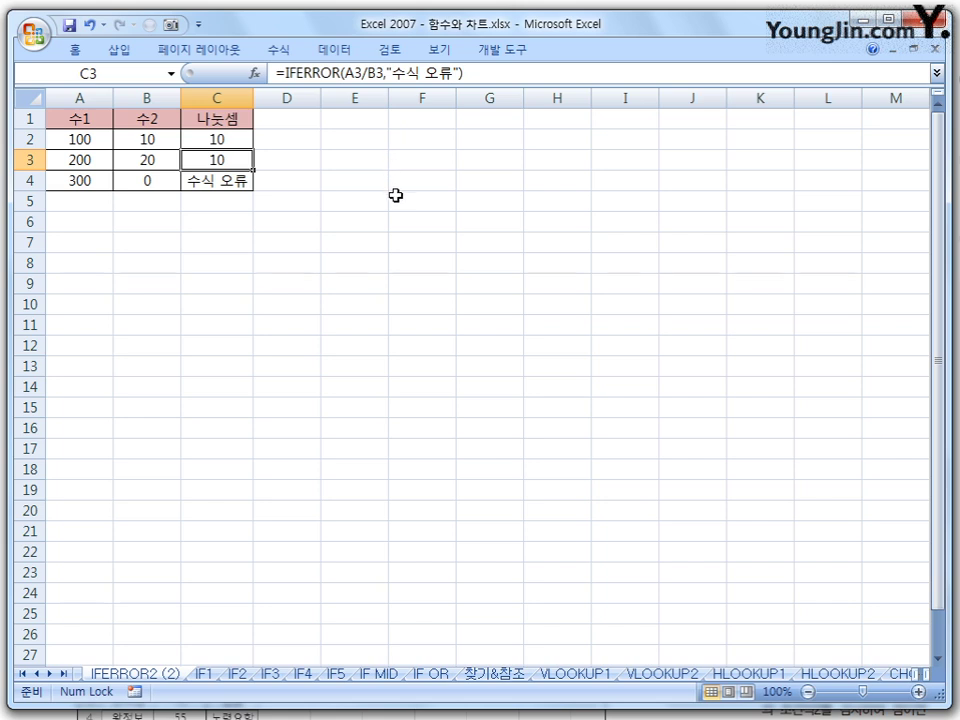
left_click(220, 181)
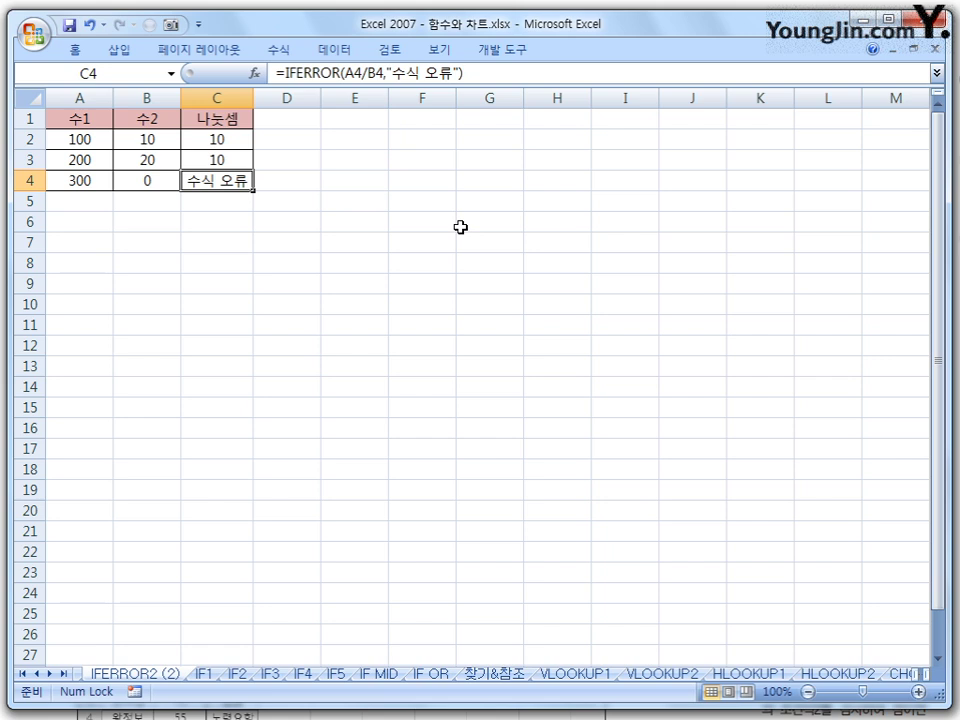
key("F2")
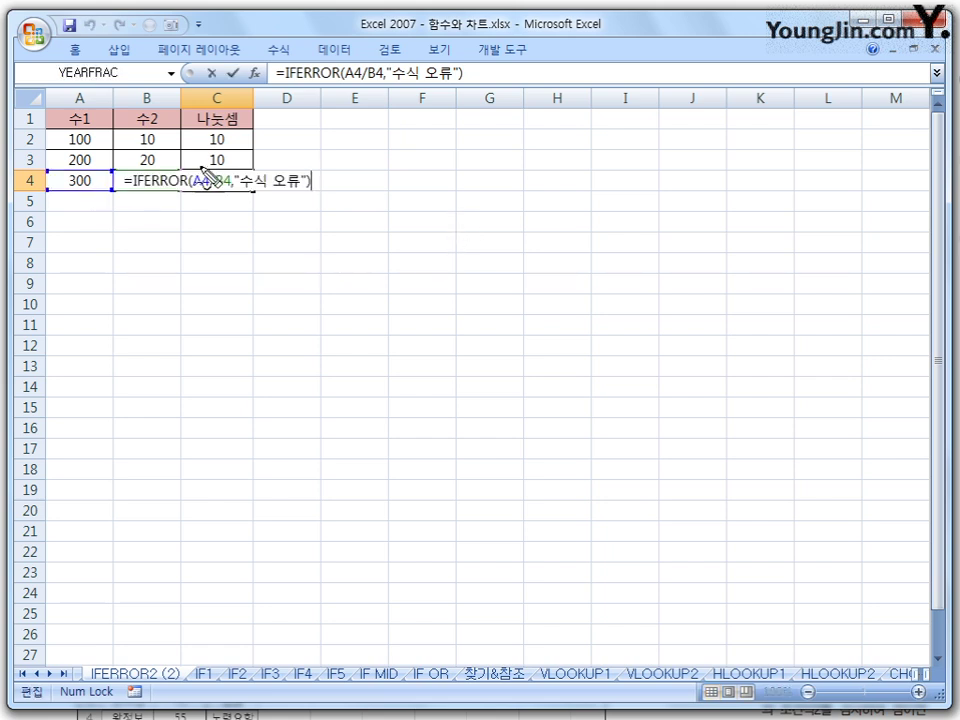
left_click_drag(128, 192, 230, 191)
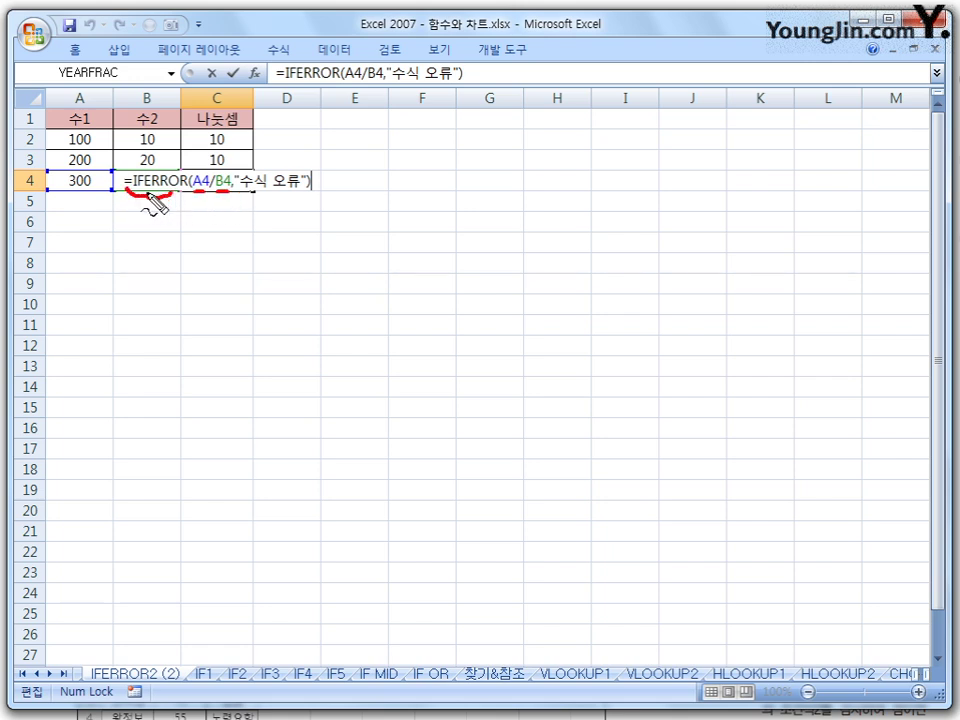
mouse_move(121, 190)
left_mouse_down()
mouse_move(104, 237)
mouse_move(113, 262)
mouse_move(106, 252)
left_mouse_up()
mouse_move(218, 205)
left_mouse_down()
mouse_move(225, 214)
mouse_move(212, 246)
mouse_move(284, 226)
left_mouse_up()
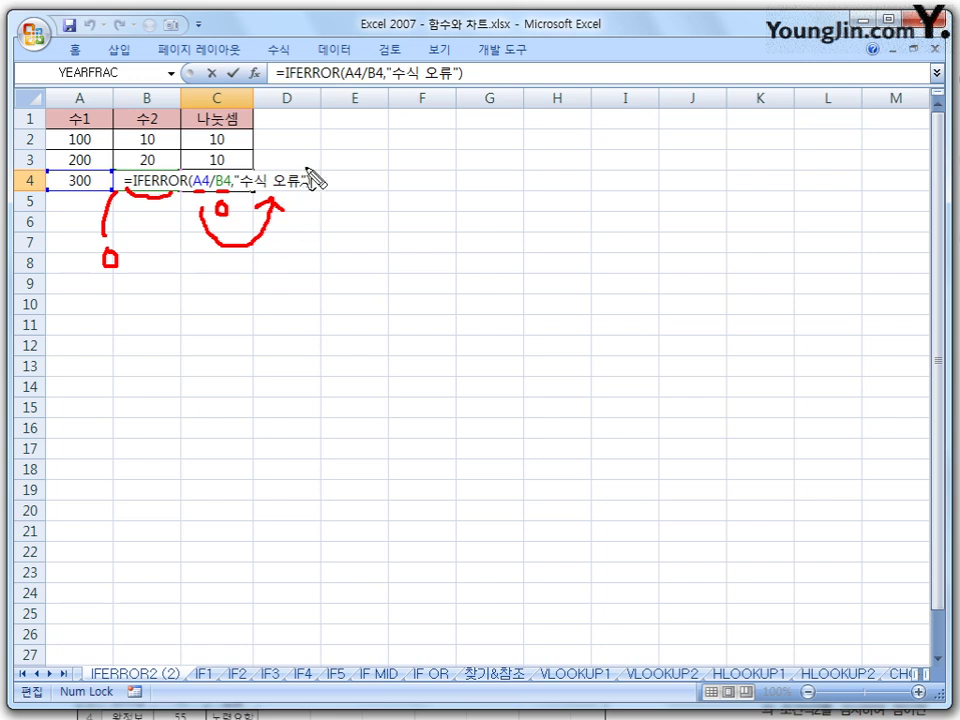
key("Escape")
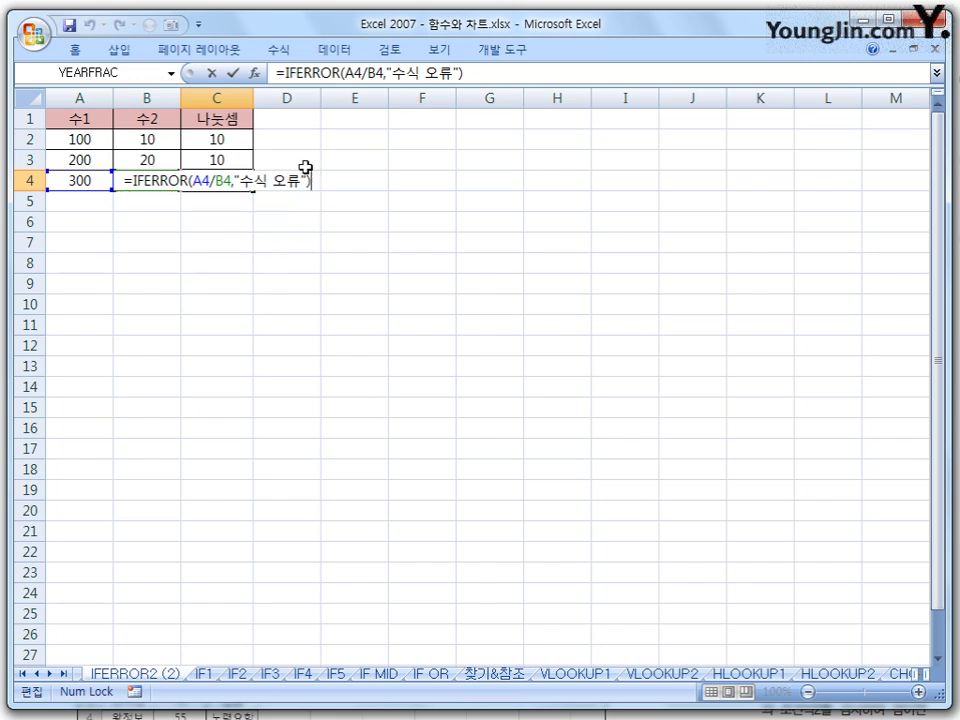
key("Return")
left_click(234, 179)
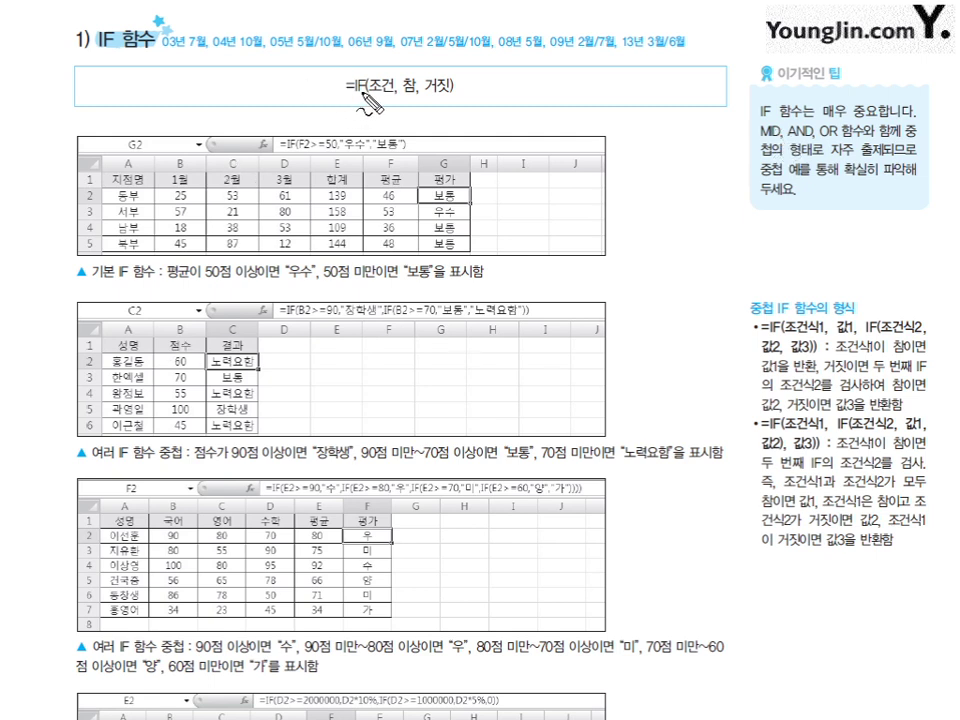
- Review the IF function syntax on the textbook page, marking how the condition leads to the true and false arguments
mouse_move(355, 73)
left_mouse_down()
mouse_move(340, 88)
mouse_move(362, 79)
mouse_move(368, 90)
mouse_move(396, 44)
mouse_move(420, 72)
mouse_move(390, 122)
mouse_move(420, 123)
mouse_move(434, 88)
left_mouse_up()
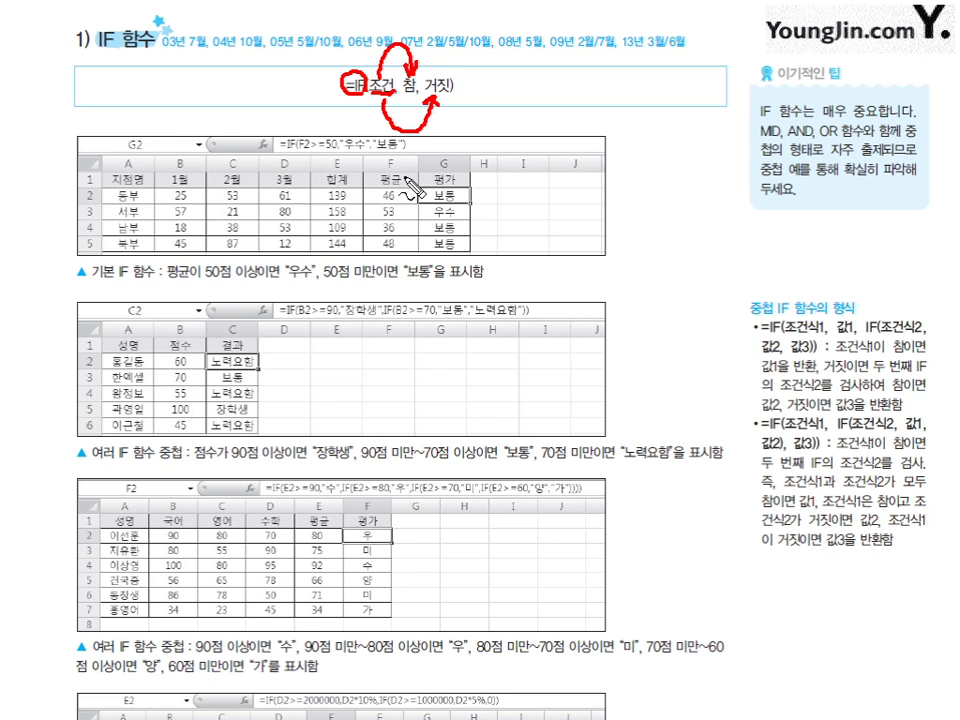
key("Escape")
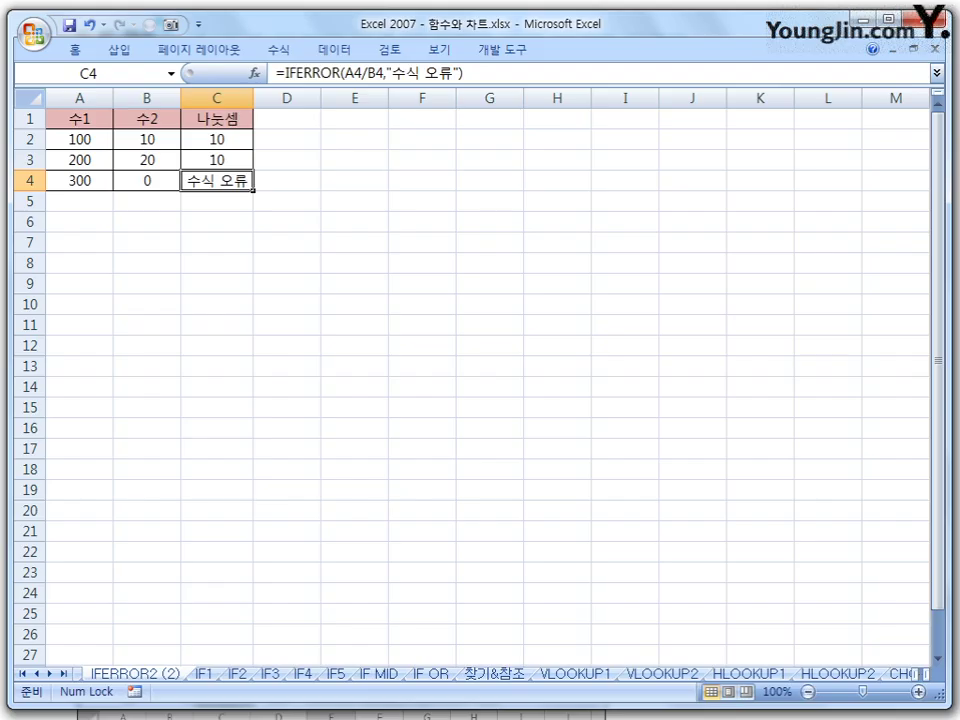
- Open the IF1 sheet in Excel and inspect the total, average and rating formulas in E2, F2 and G2
left_click(205, 674)
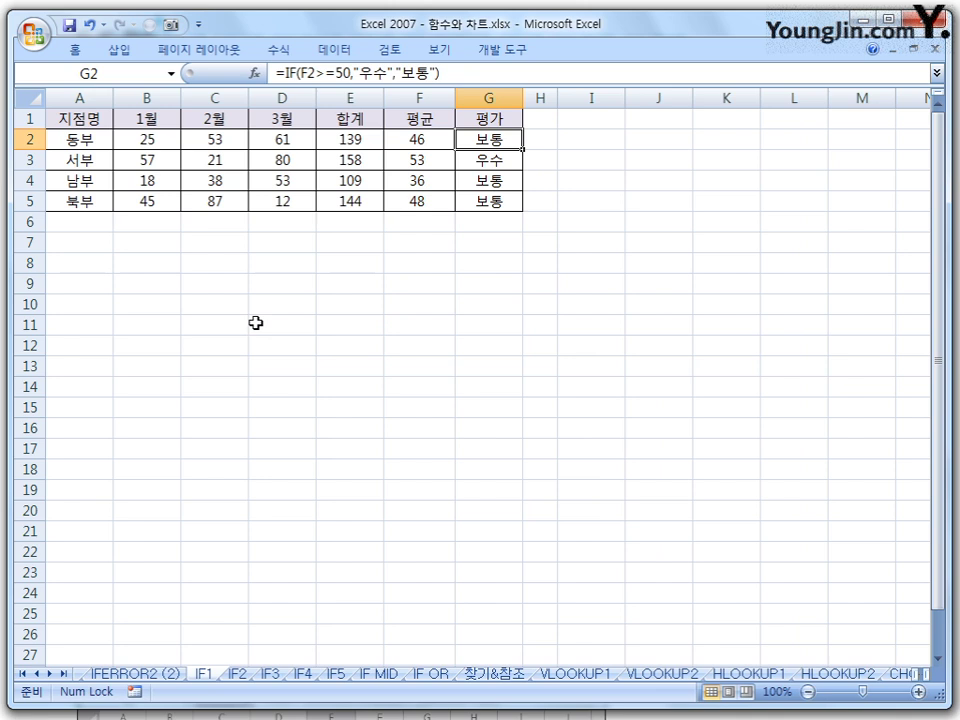
left_click(355, 138)
left_click(422, 141)
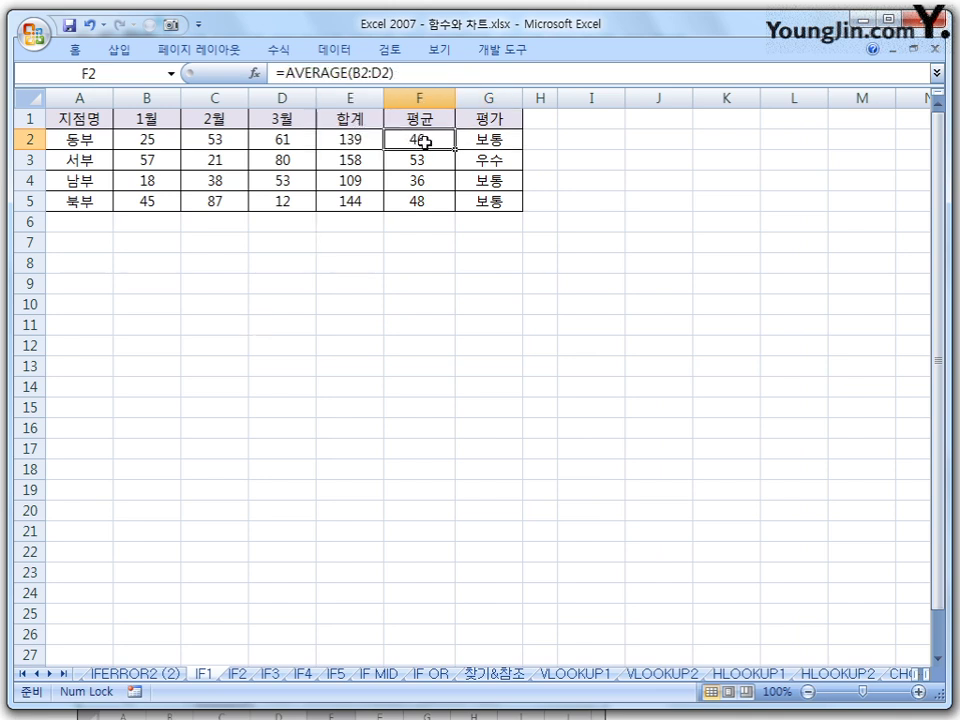
left_click(358, 141)
left_click(430, 141)
left_click(507, 137)
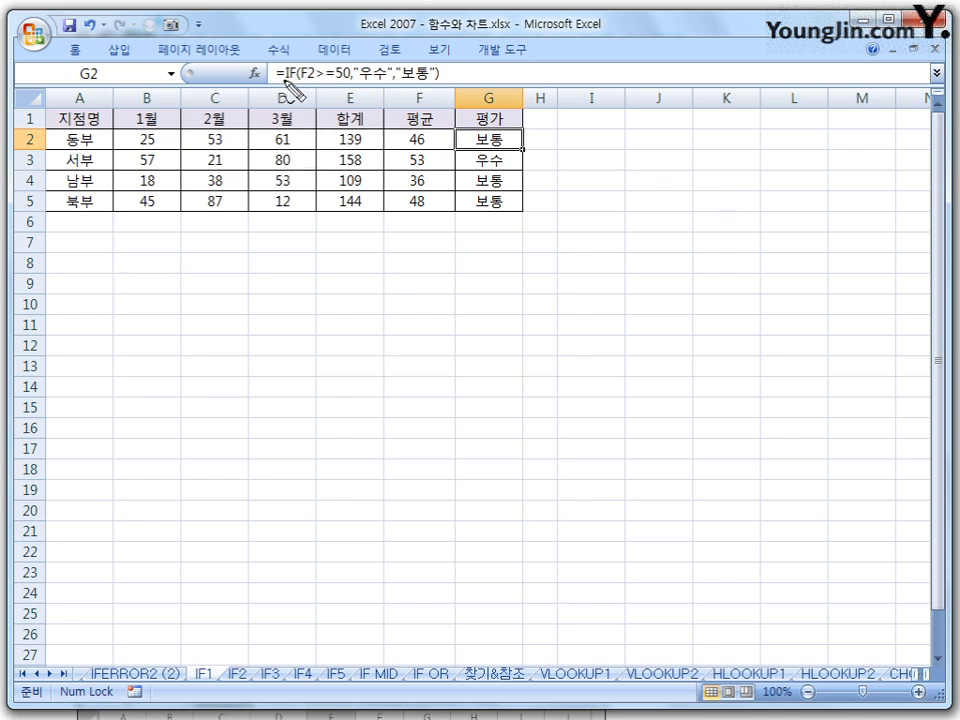
- Annotate the G2 formula's IF condition and two results, adding handwritten notes of ">= 이상" and paired quotation marks below the table
left_click_drag(280, 82, 313, 83)
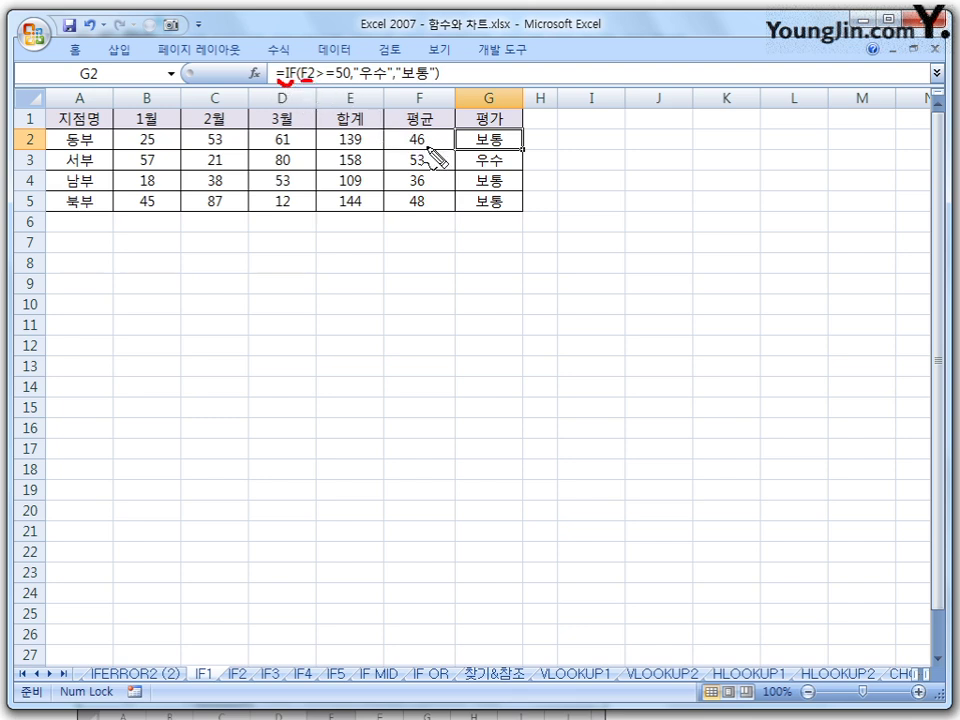
mouse_move(420, 143)
left_mouse_down()
mouse_move(400, 146)
mouse_move(429, 140)
left_mouse_up()
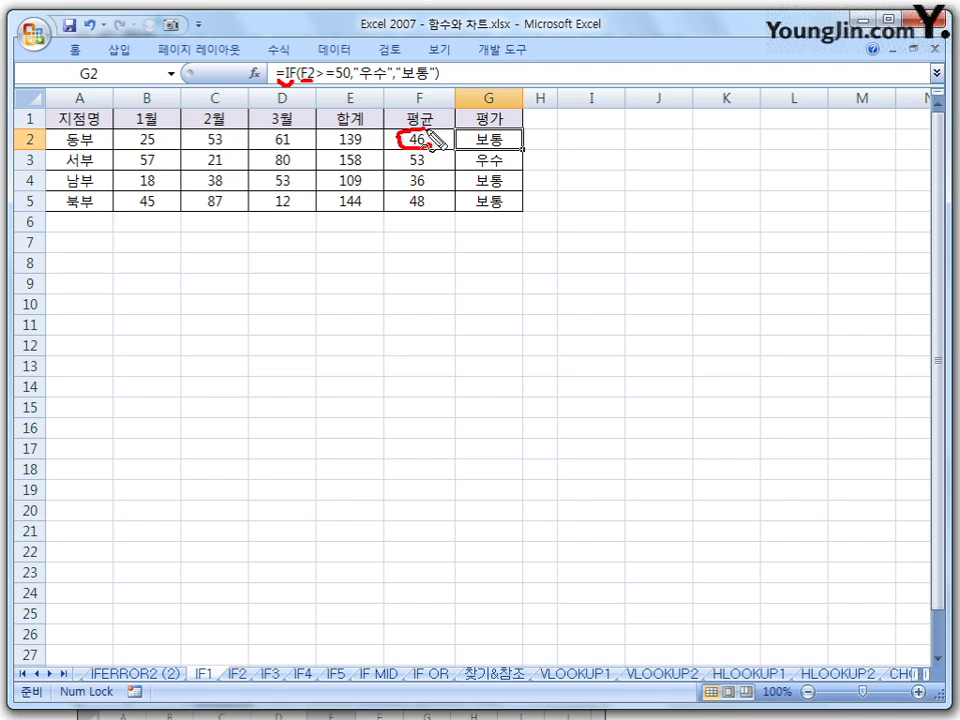
left_click_drag(336, 83, 352, 85)
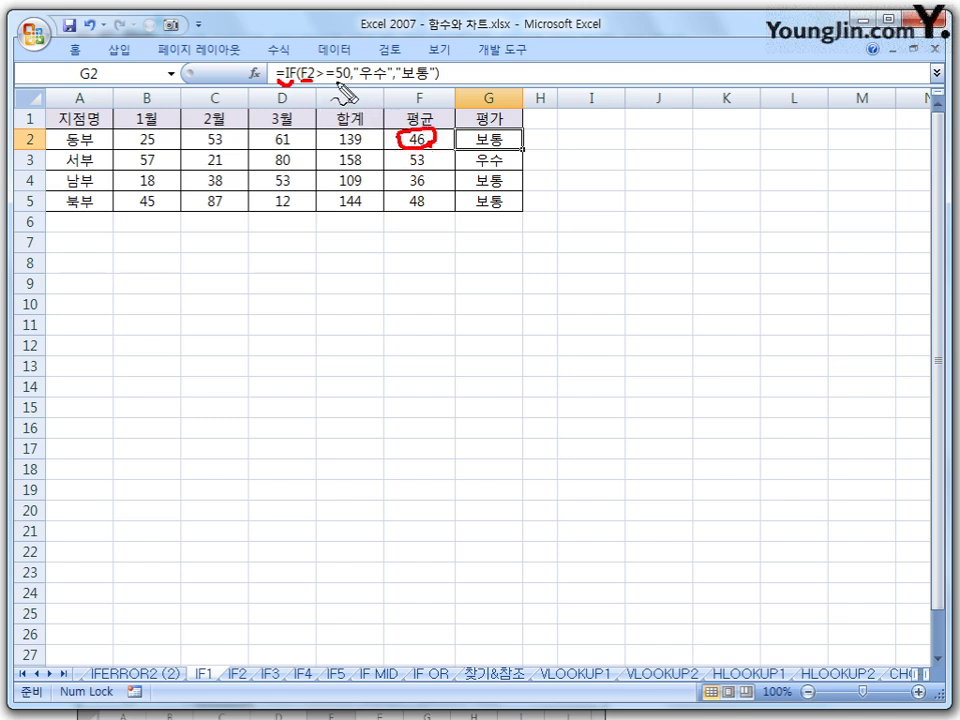
mouse_move(353, 248)
left_mouse_down()
mouse_move(372, 258)
mouse_move(350, 276)
mouse_move(405, 257)
left_mouse_up()
mouse_move(388, 266)
left_mouse_down()
mouse_move(460, 264)
mouse_move(470, 280)
mouse_move(480, 272)
left_mouse_up()
left_click(451, 262)
left_click_drag(486, 264, 503, 277)
left_click_drag(503, 265, 491, 271)
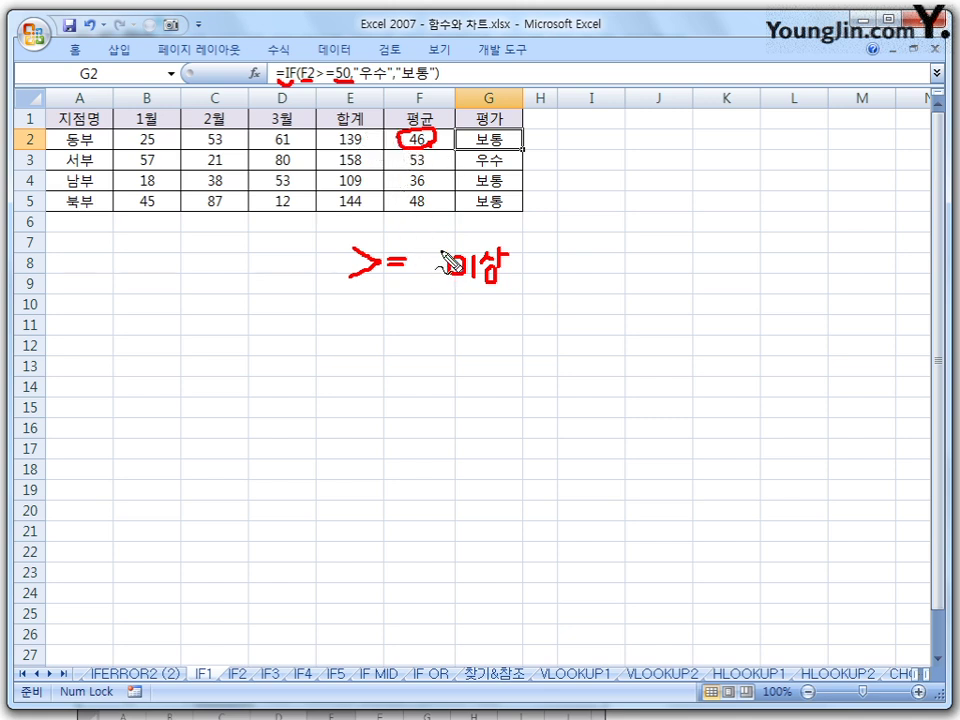
mouse_move(336, 88)
left_mouse_down()
mouse_move(366, 100)
mouse_move(392, 40)
mouse_move(405, 40)
mouse_move(425, 75)
left_mouse_up()
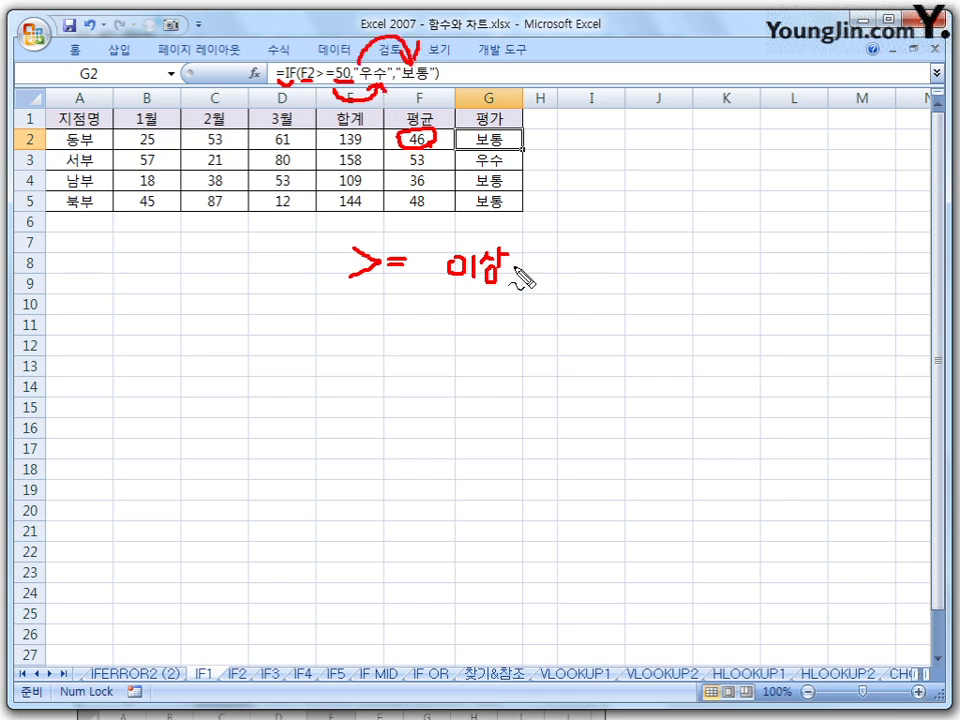
mouse_move(558, 244)
left_mouse_down()
mouse_move(561, 254)
mouse_move(612, 253)
left_mouse_up()
mouse_move(617, 243)
left_mouse_down()
mouse_move(621, 252)
mouse_move(671, 252)
left_mouse_up()
left_click_drag(676, 244, 729, 250)
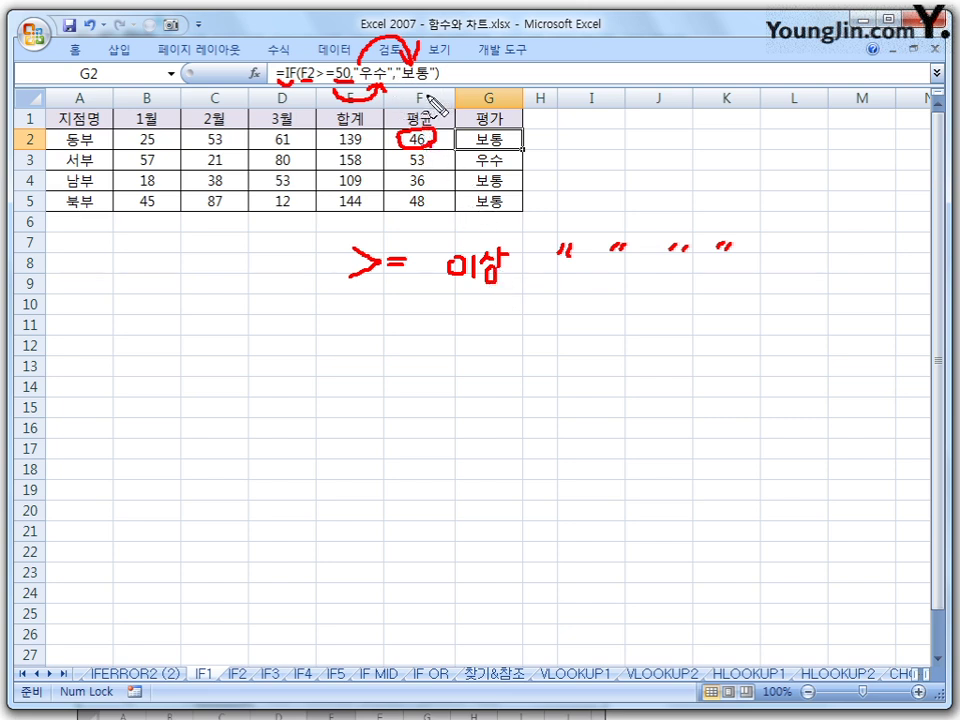
- Mark the averages in F3:F5 and the ratings in G2:G5 to compare them row by row, and clear all annotations
mouse_move(489, 154)
left_mouse_down()
mouse_move(492, 135)
mouse_move(506, 135)
left_mouse_up()
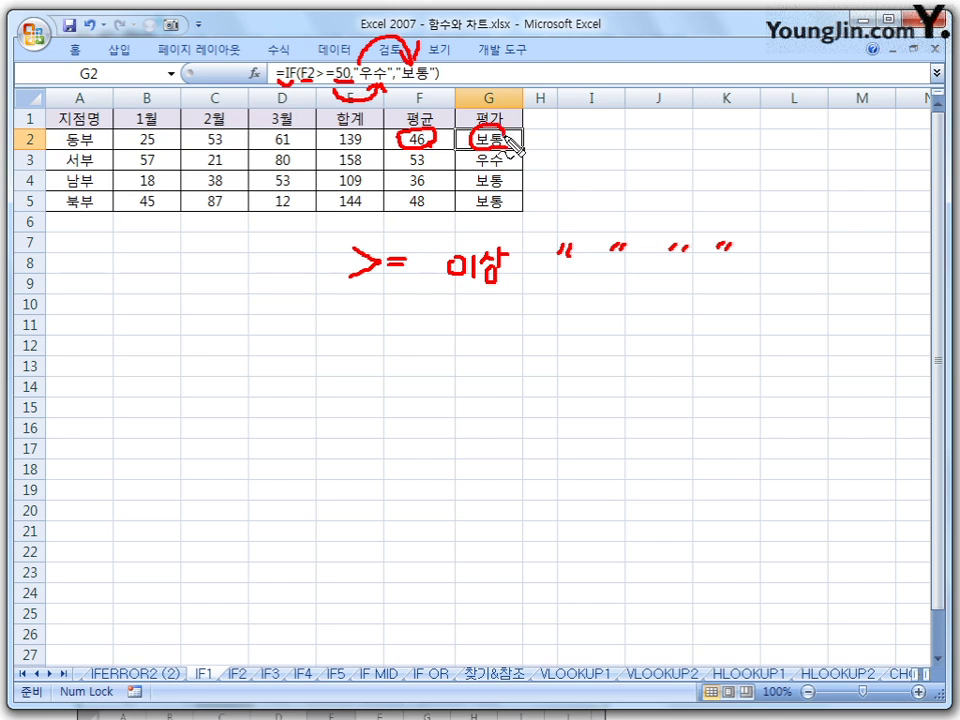
mouse_move(424, 152)
left_mouse_down()
mouse_move(430, 163)
mouse_move(505, 169)
left_mouse_up()
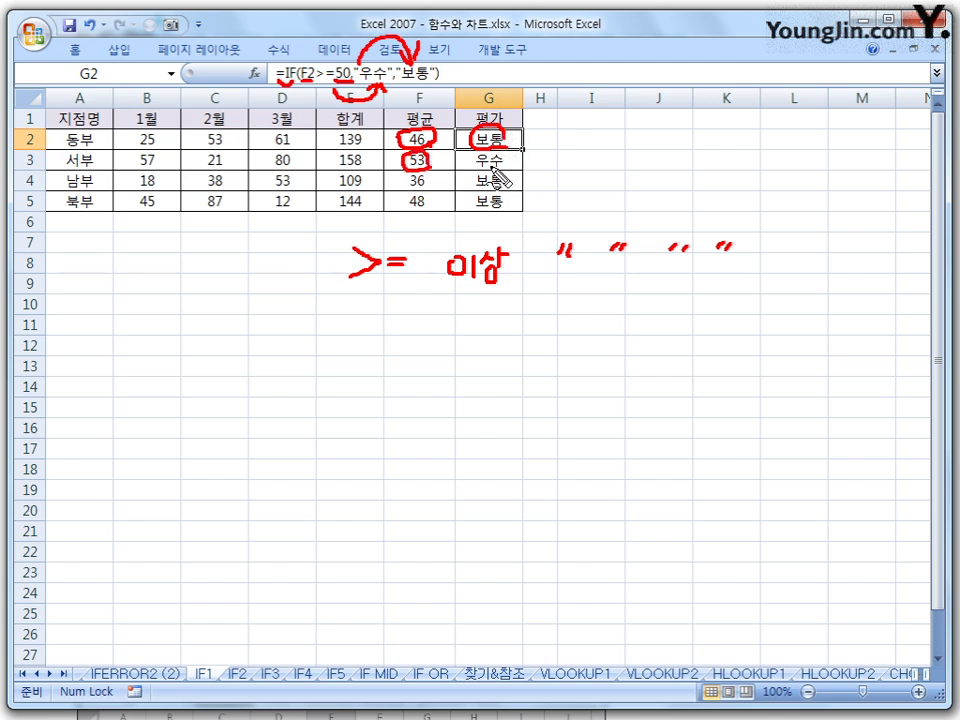
left_click_drag(410, 173, 433, 190)
left_click_drag(474, 191, 504, 190)
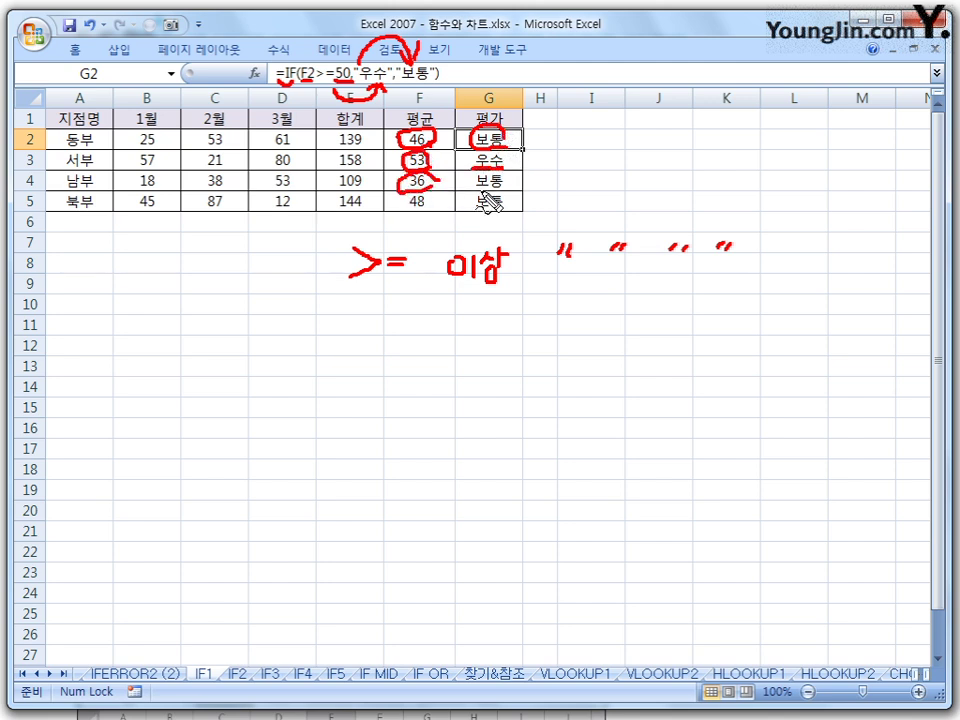
mouse_move(404, 211)
left_mouse_down()
mouse_move(484, 197)
mouse_move(491, 210)
left_mouse_up()
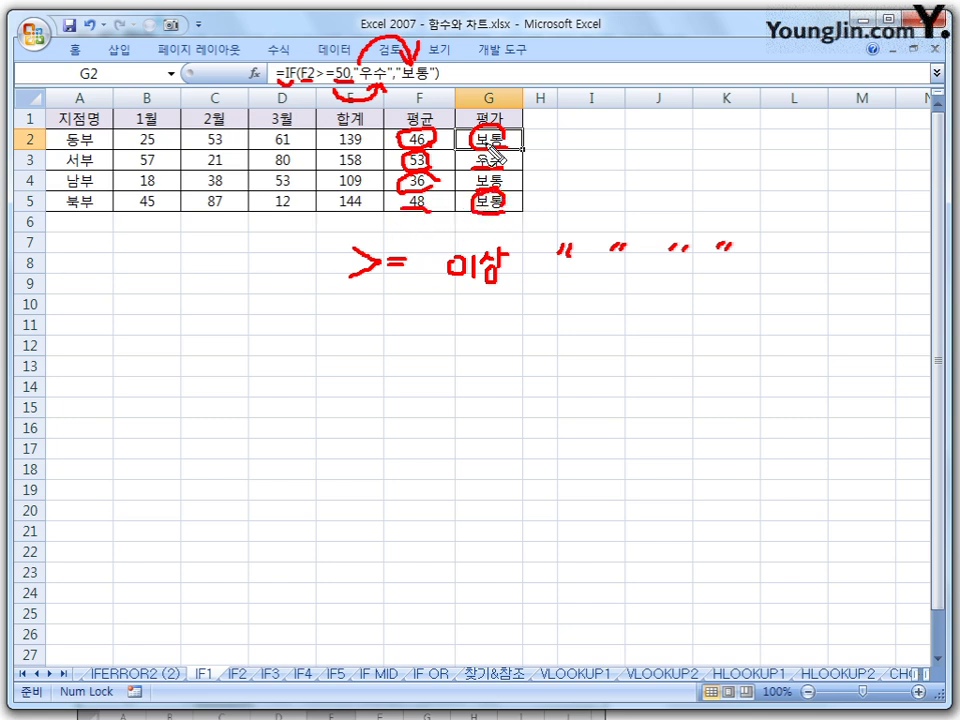
key("Escape")
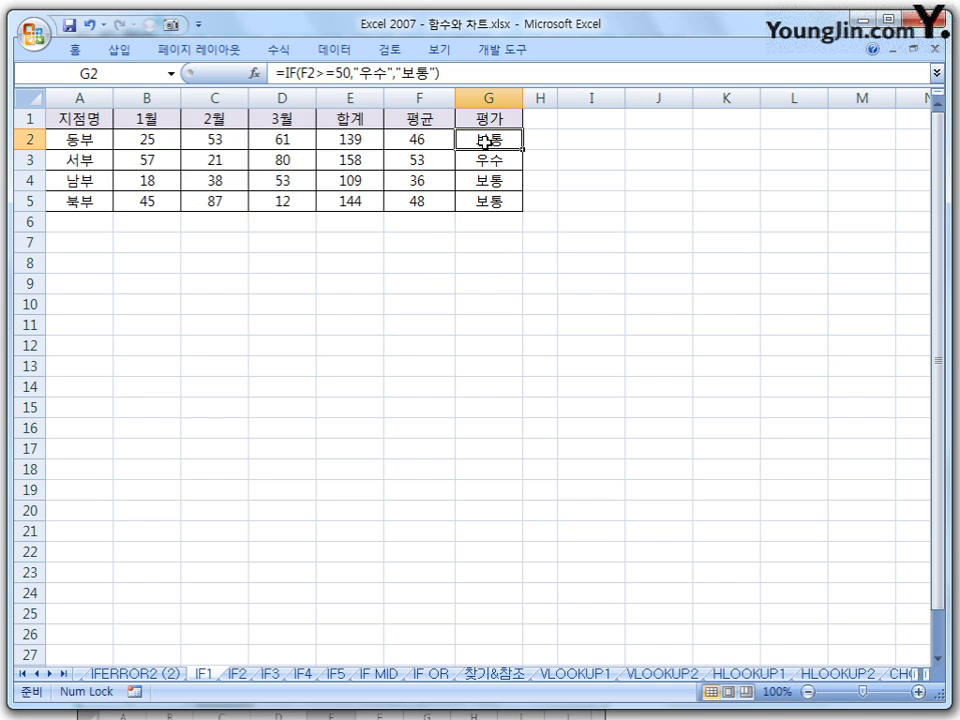
- Clear the ratings in G3:G5
left_click(568, 224)
left_click_drag(501, 160, 514, 203)
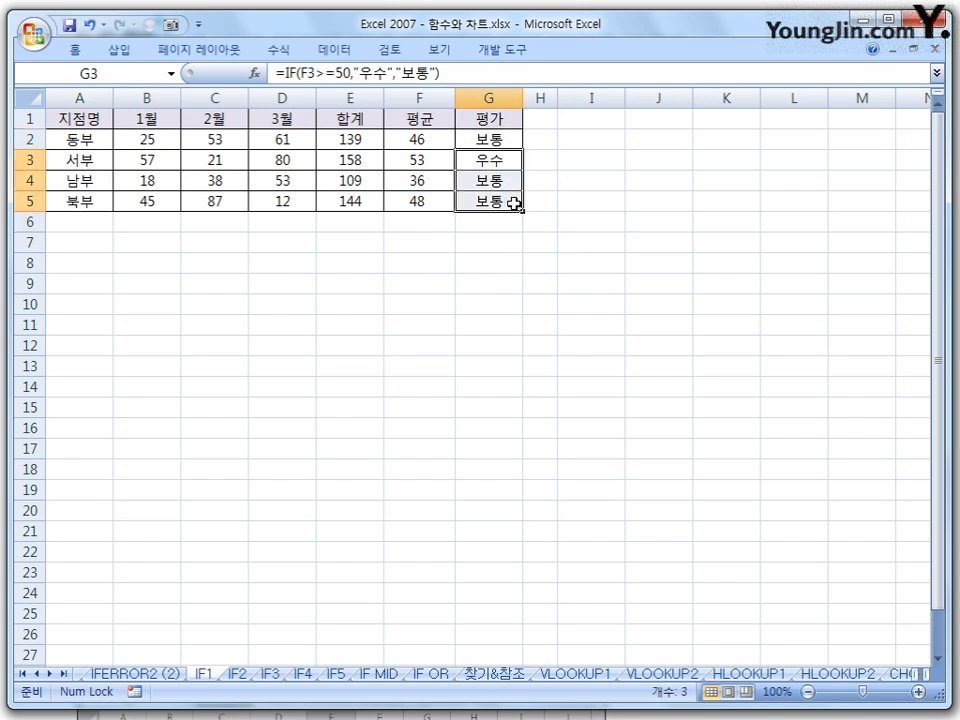
key("Delete")
left_click(610, 183)
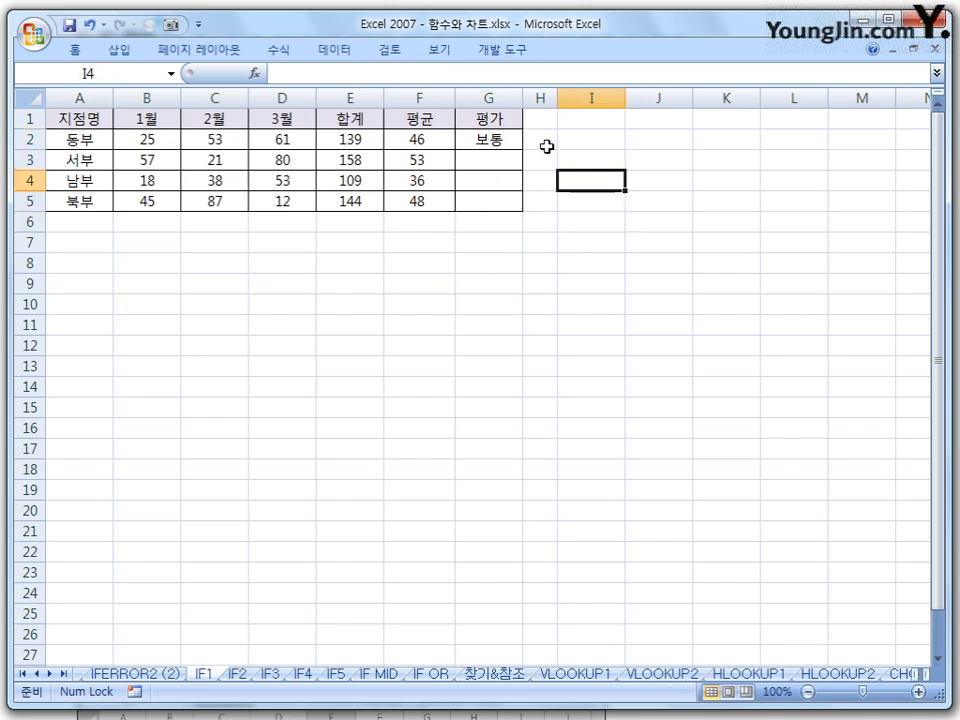
- Fill the IF formula from G2 down to G5 and check the copied formulas in G3 and G4
left_click(494, 143)
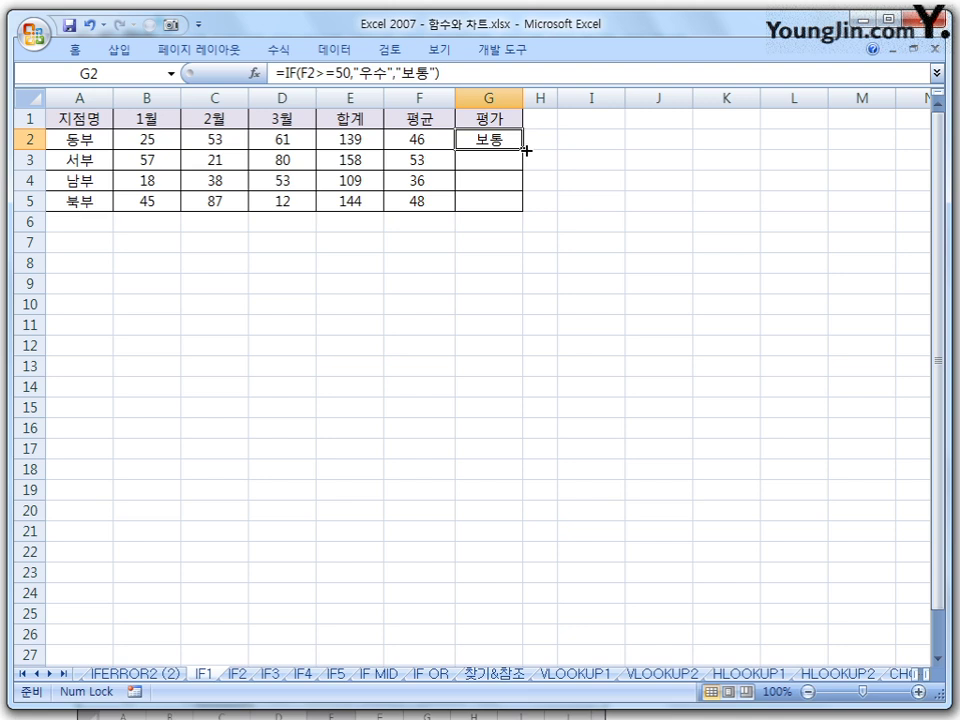
left_click_drag(526, 150, 522, 208)
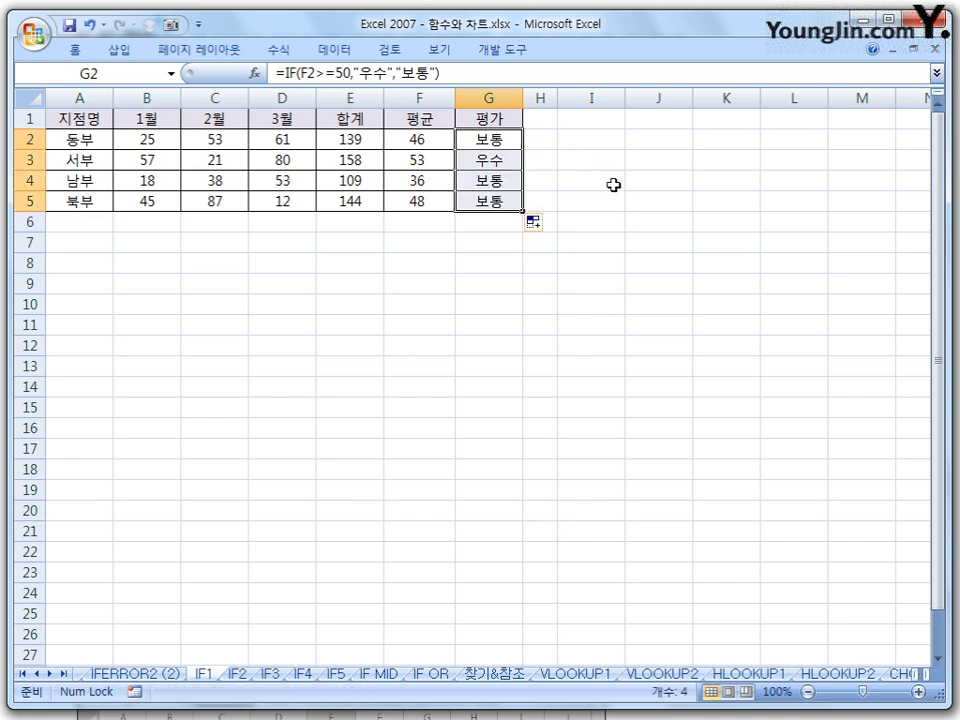
left_click(495, 159)
left_click(508, 181)
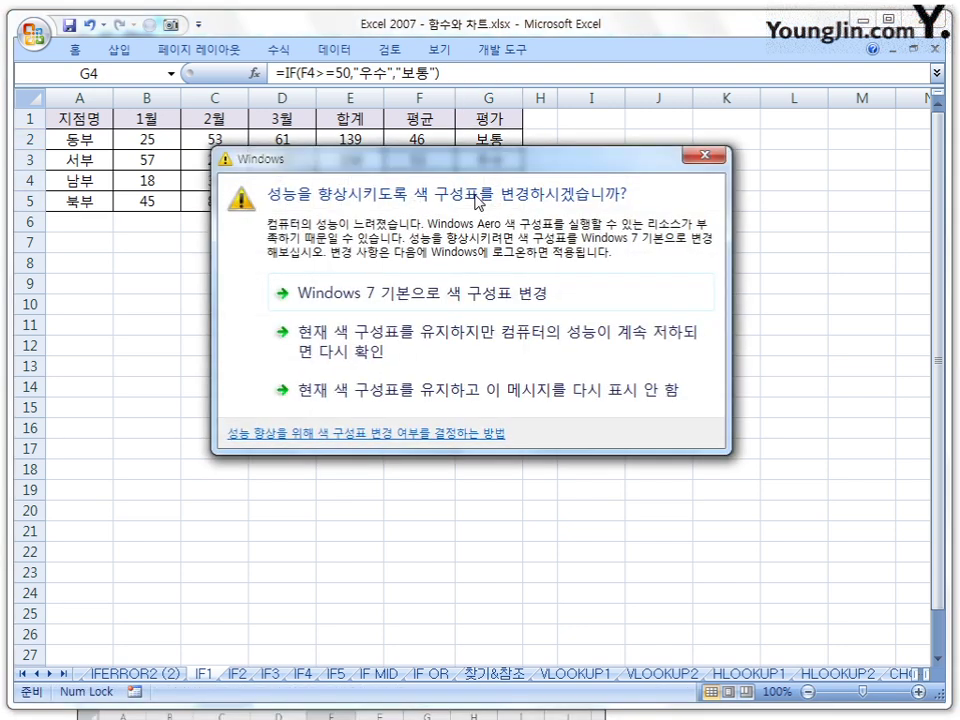
- Dismiss the Windows colour scheme prompt and check the IF formulas in G5 and G2
left_click(705, 155)
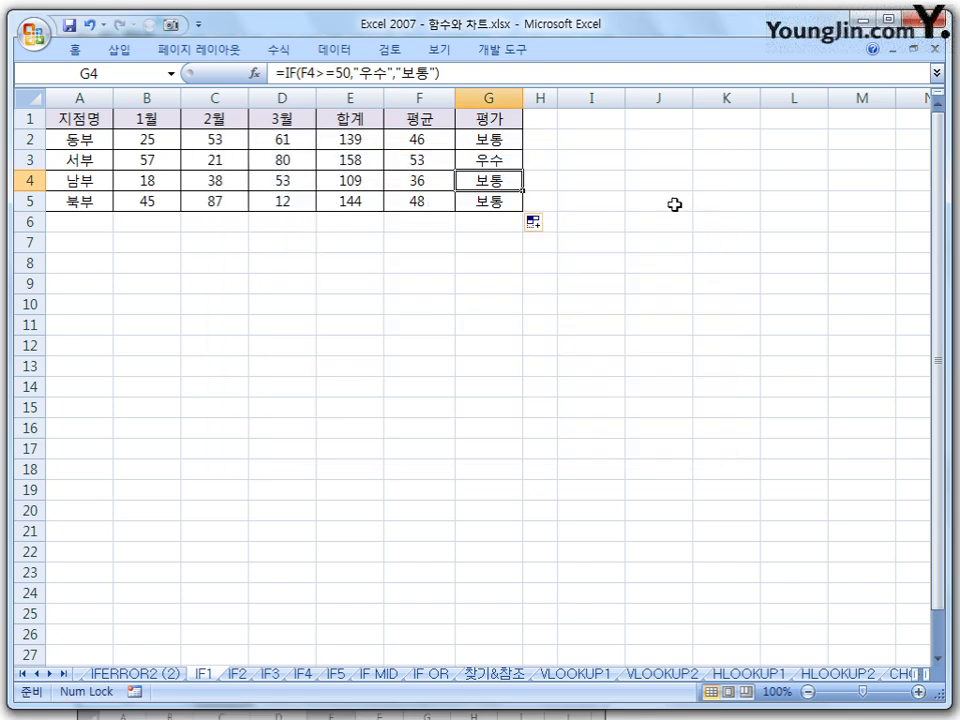
left_click(508, 197)
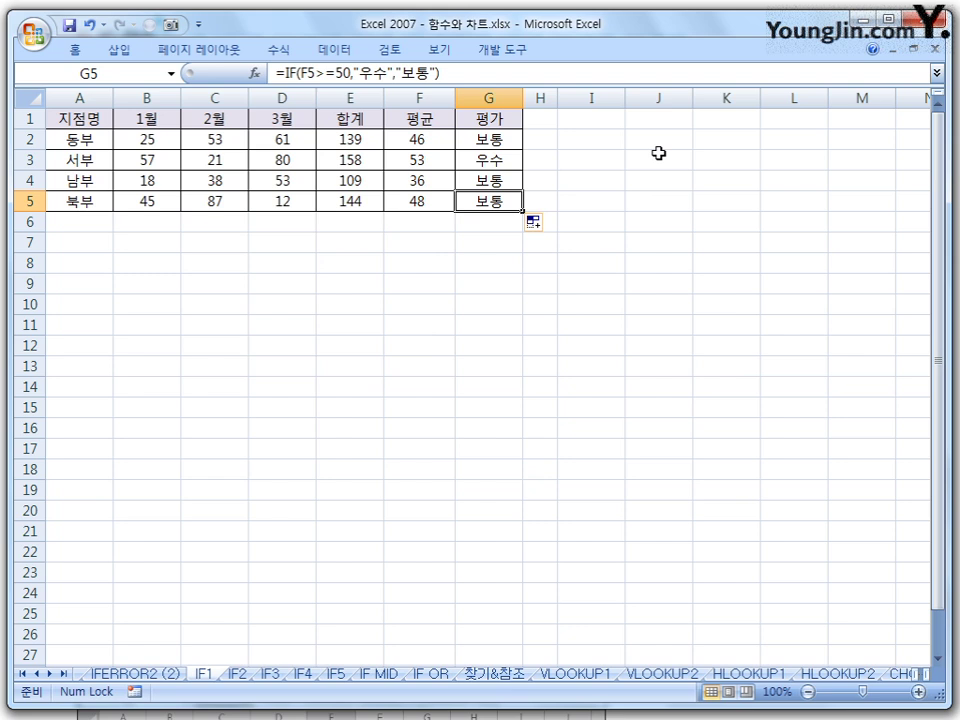
left_click(502, 140)
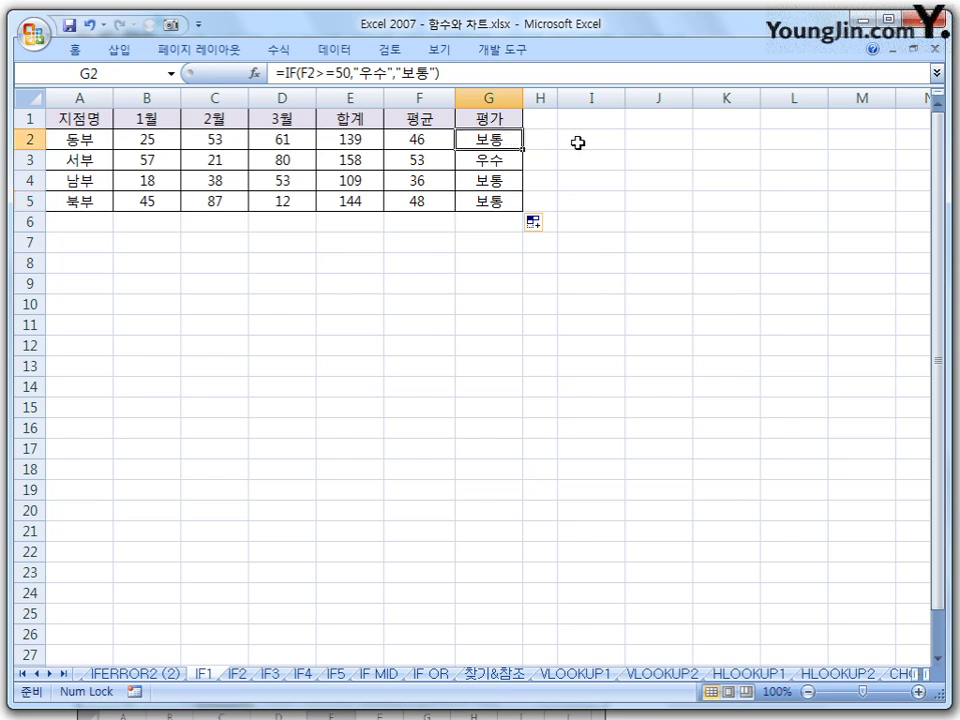
- On sheet IF2, mark the score in B2 and the B2>=90 condition in C2's formula, adding an arrow to its "장학생" result
left_click(239, 677)
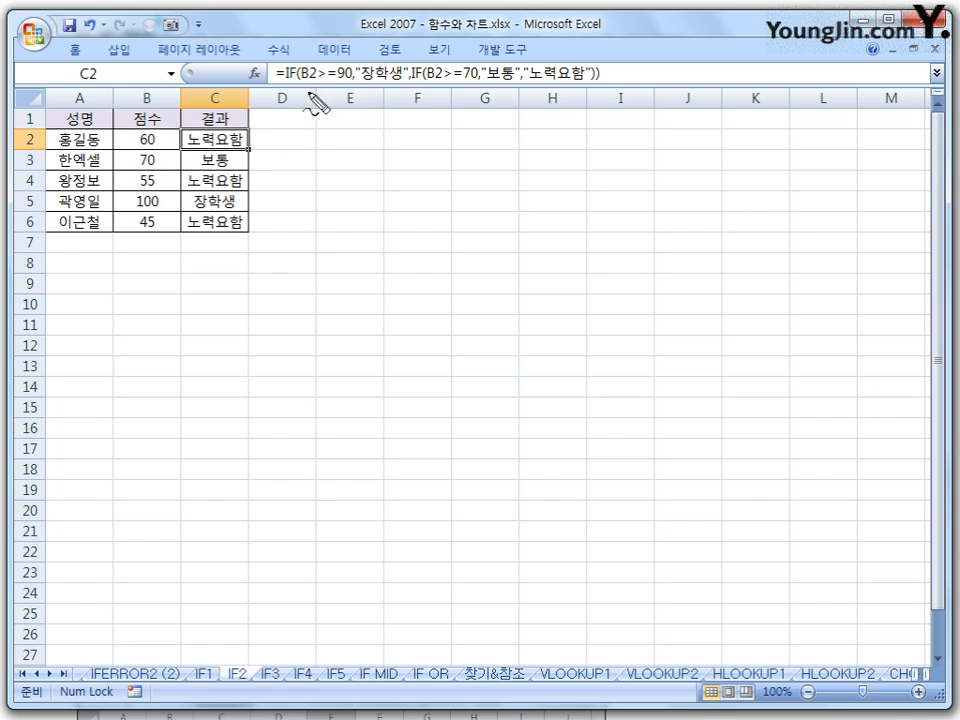
left_click_drag(273, 84, 316, 82)
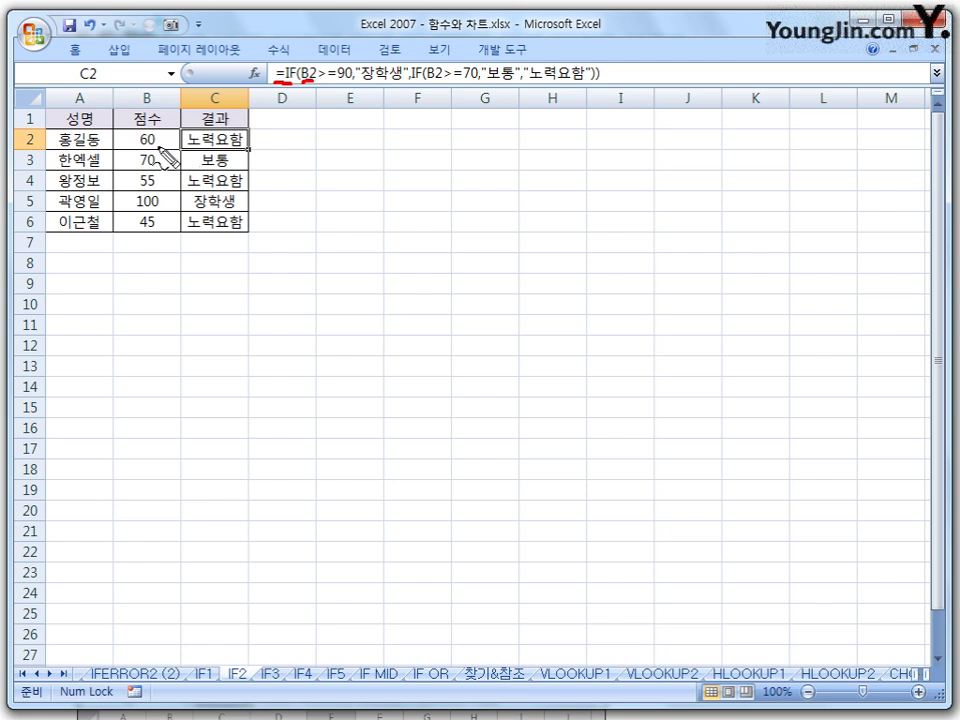
mouse_move(160, 150)
left_mouse_down()
mouse_move(150, 146)
mouse_move(162, 132)
left_mouse_up()
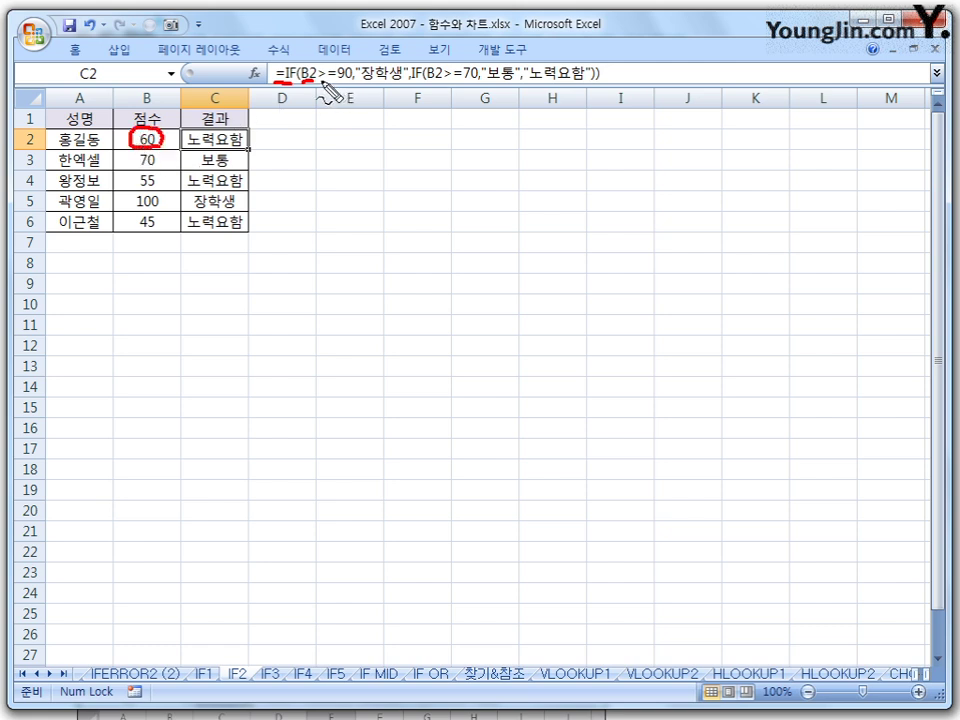
left_click_drag(322, 84, 352, 84)
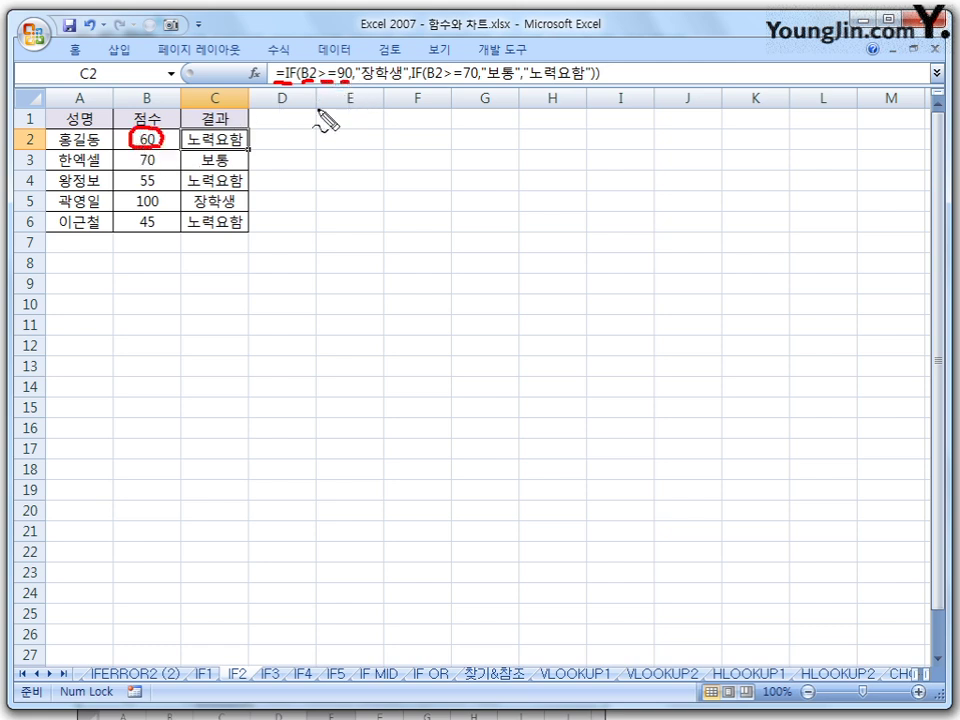
left_click_drag(364, 88, 391, 90)
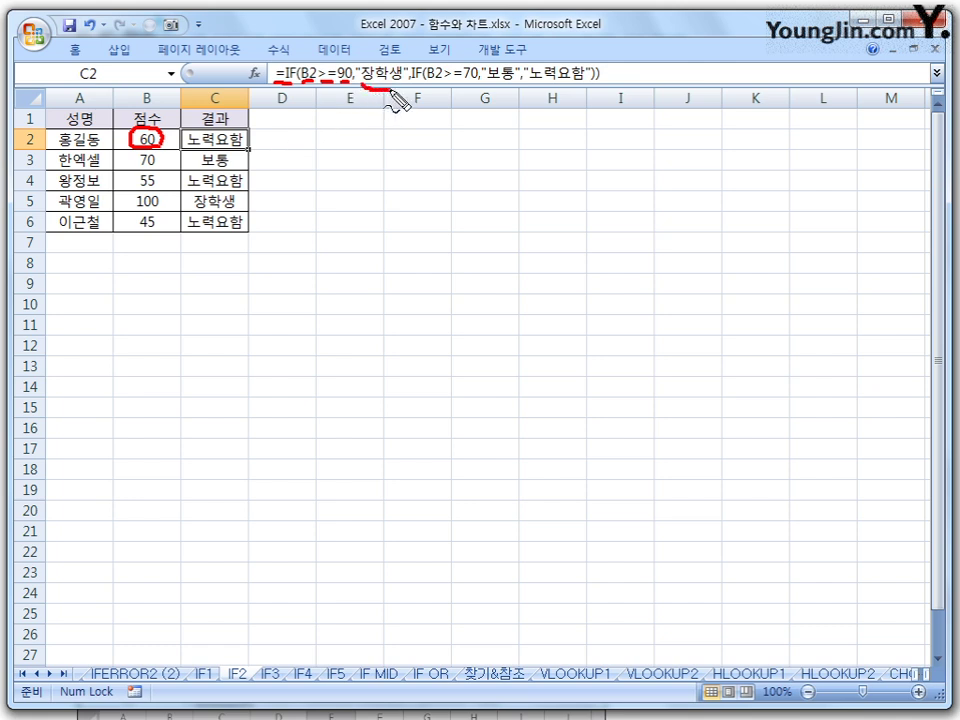
mouse_move(320, 106)
left_mouse_down()
mouse_move(345, 118)
mouse_move(377, 101)
left_mouse_up()
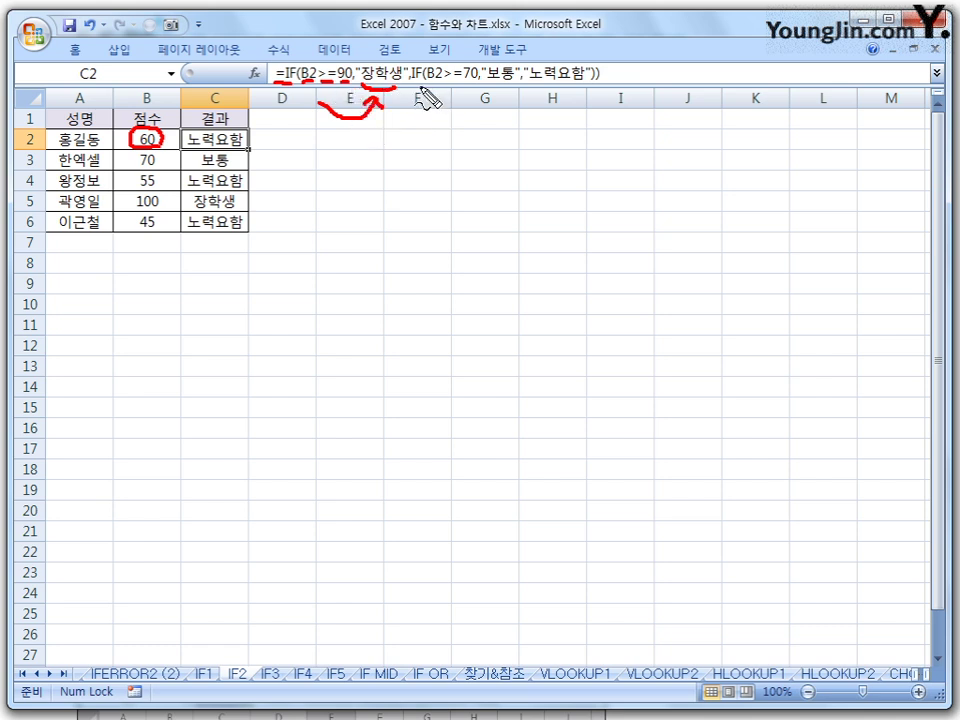
- Underline the nested B2>=70 condition, draw arrows to its "보통" and "노력요함" results, and clear all annotations
left_click_drag(416, 84, 477, 85)
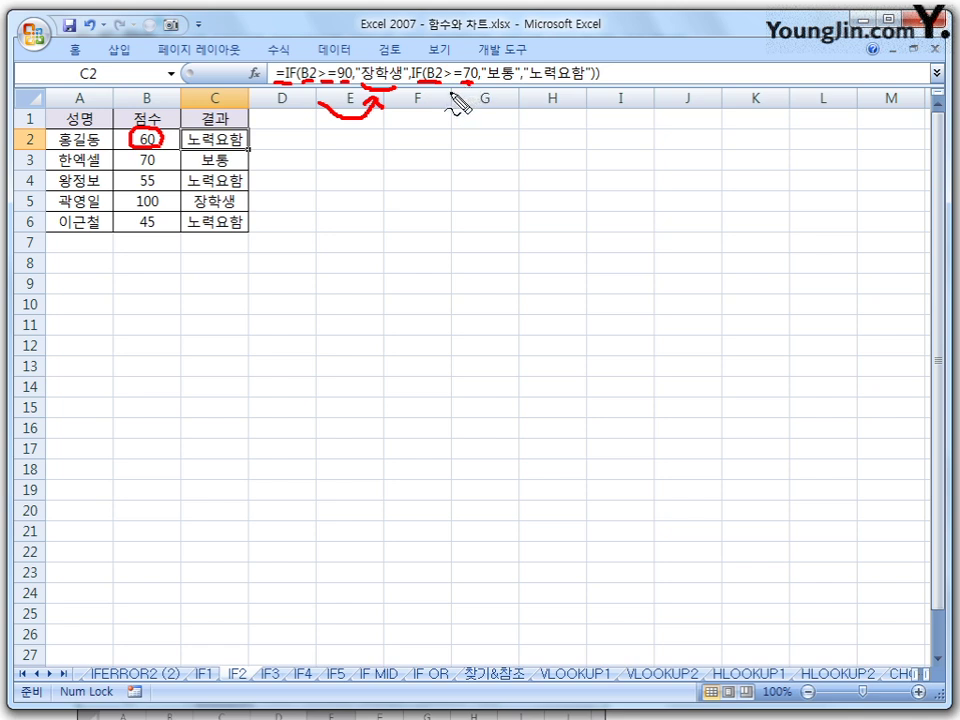
mouse_move(449, 96)
left_mouse_down()
mouse_move(482, 128)
mouse_move(499, 96)
left_mouse_up()
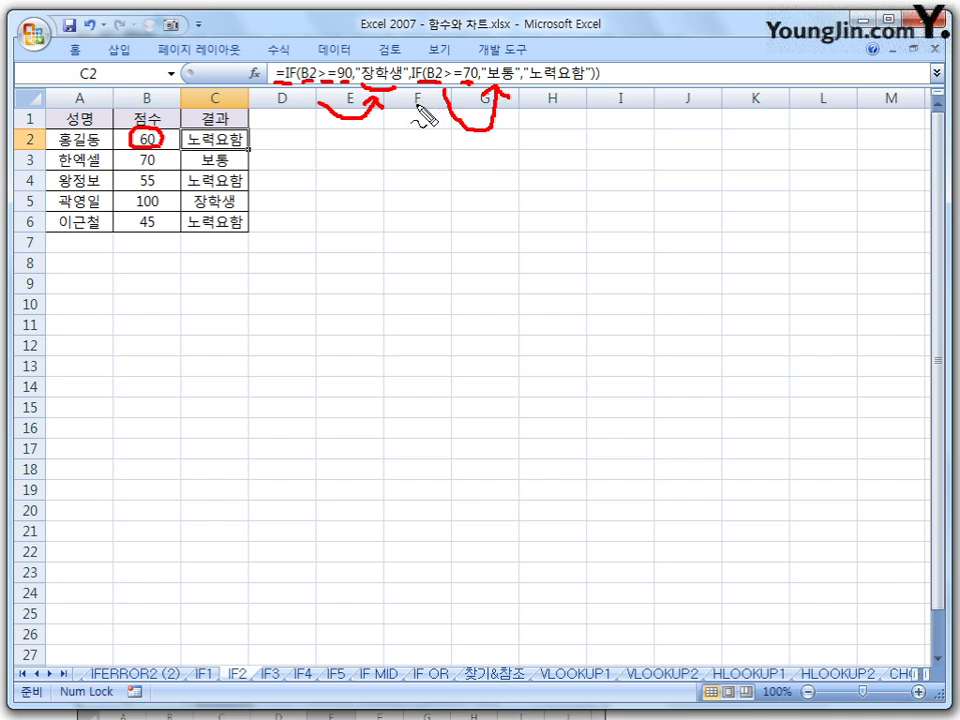
mouse_move(423, 100)
left_mouse_down()
mouse_move(462, 156)
mouse_move(550, 116)
mouse_move(555, 94)
mouse_move(567, 100)
left_mouse_up()
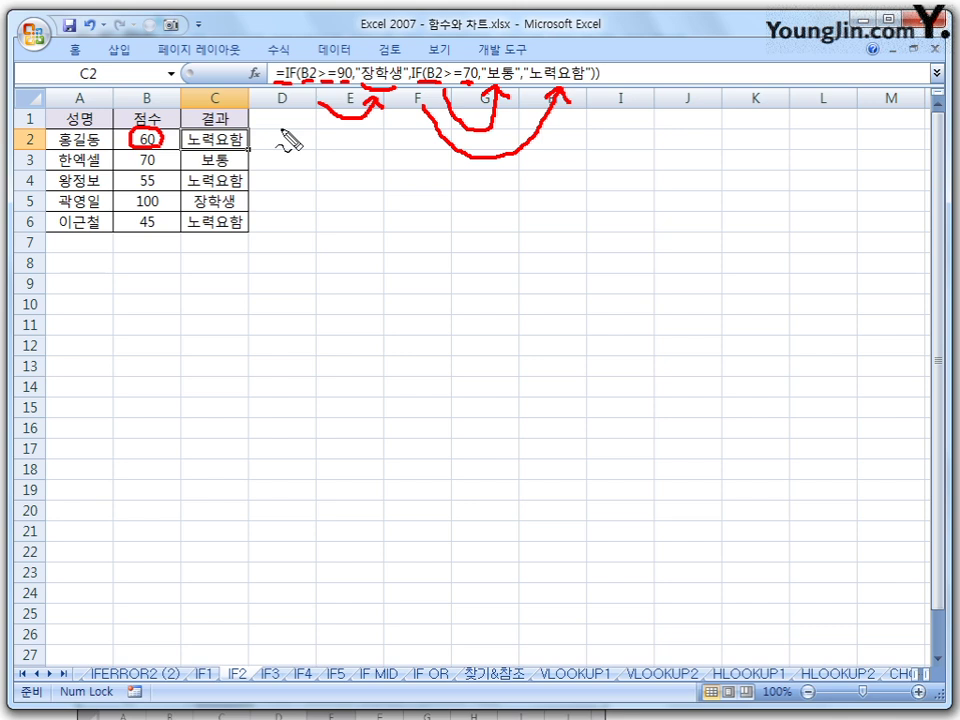
key("Escape")
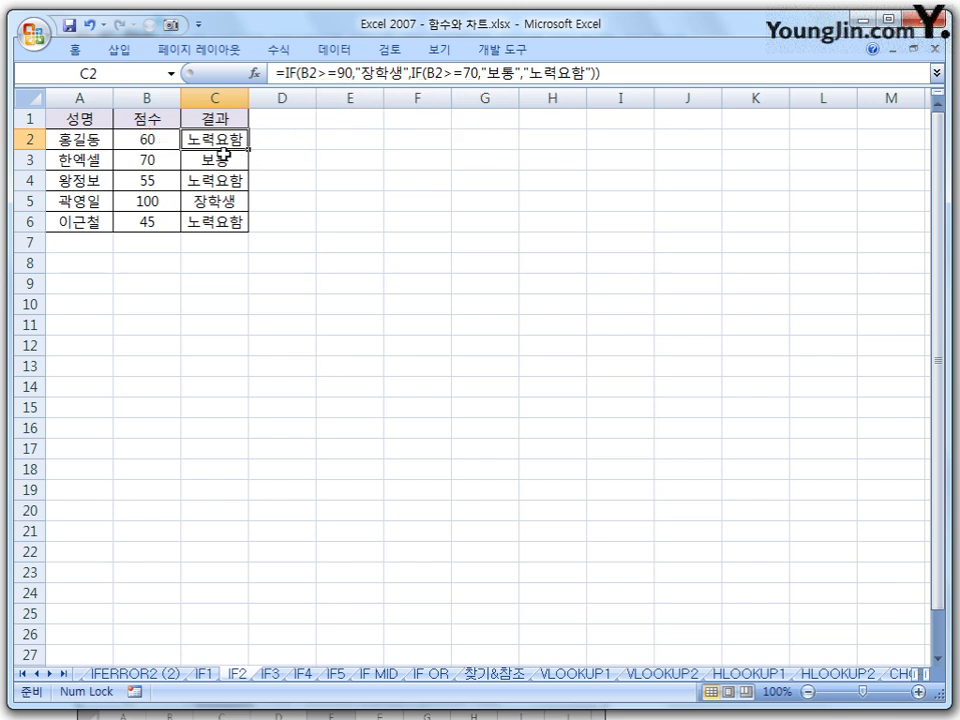
- Check the nested IF formulas in the 결과 column from C2 to C6, ending back at C2
left_click(177, 143)
left_click(241, 145)
left_click(210, 158)
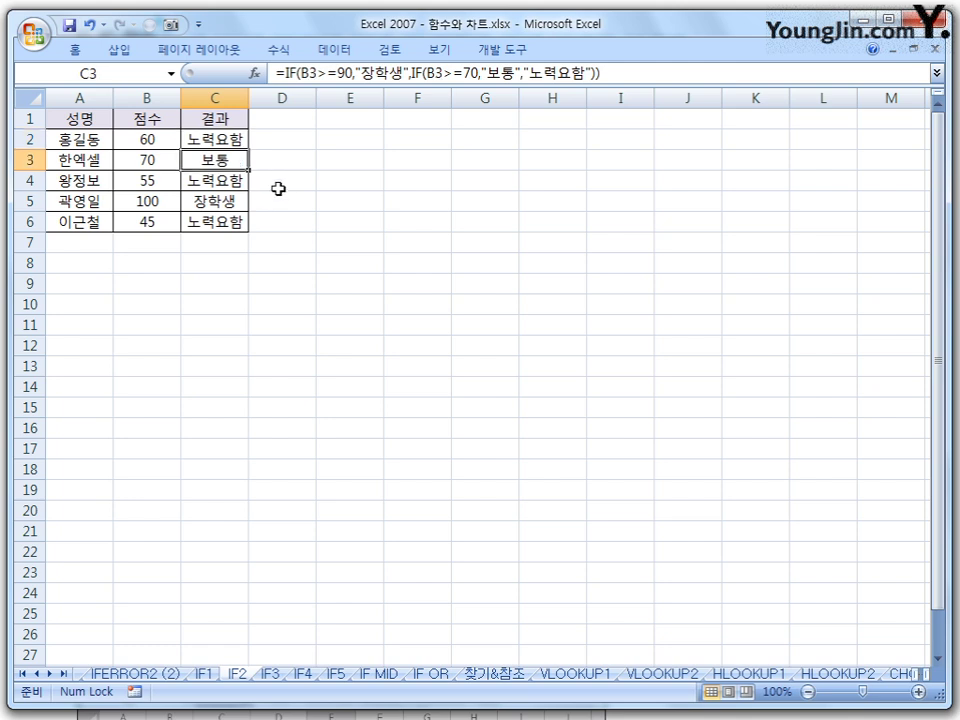
left_click(221, 181)
left_click(241, 197)
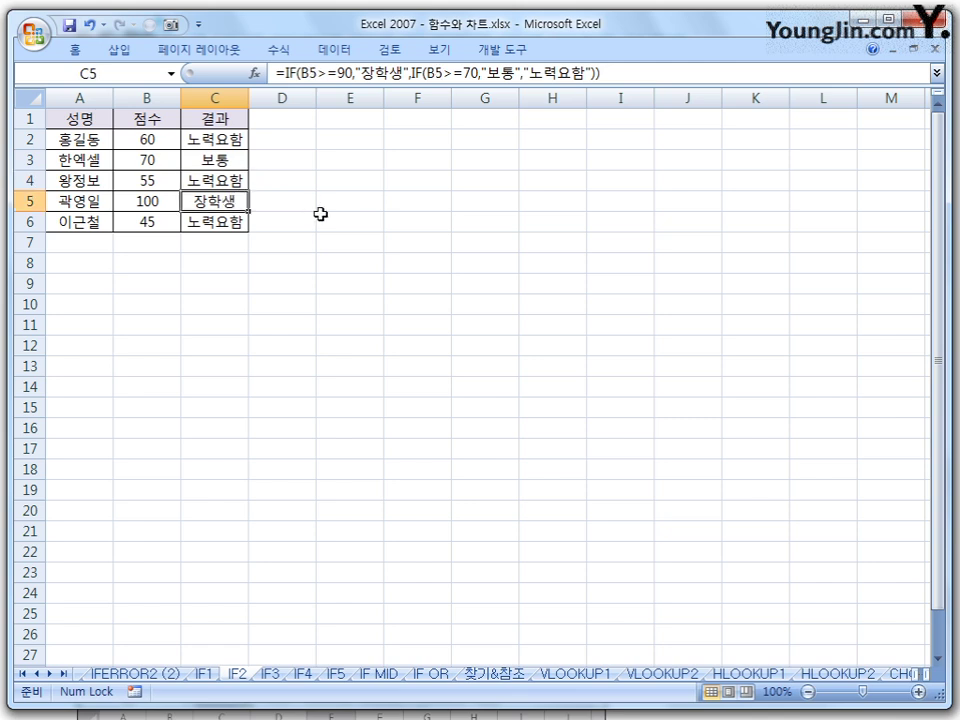
left_click(232, 223)
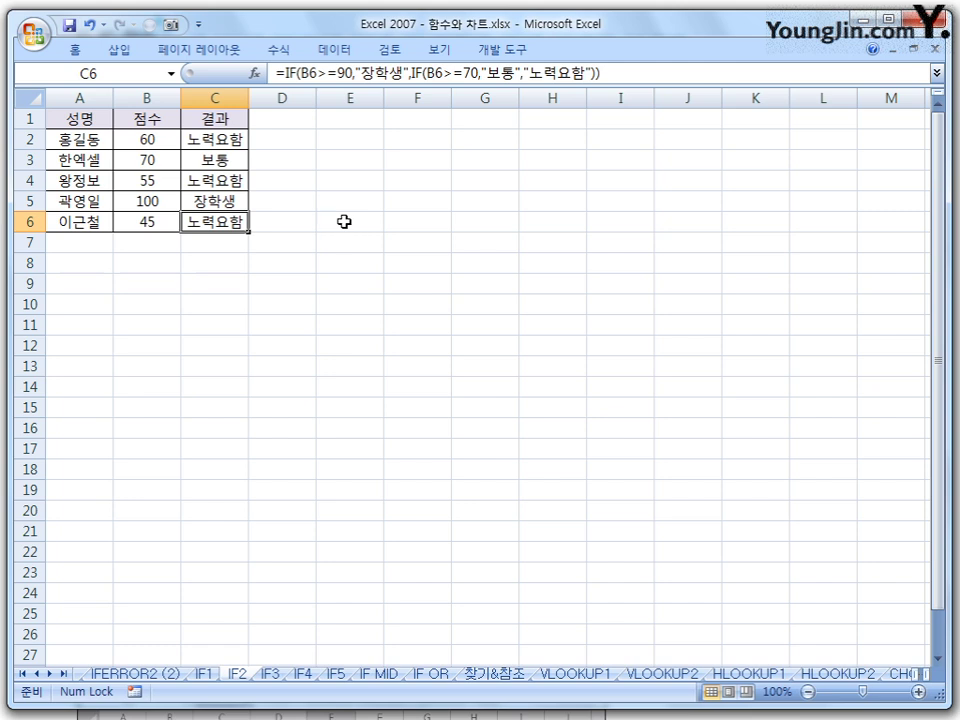
left_click(218, 139)
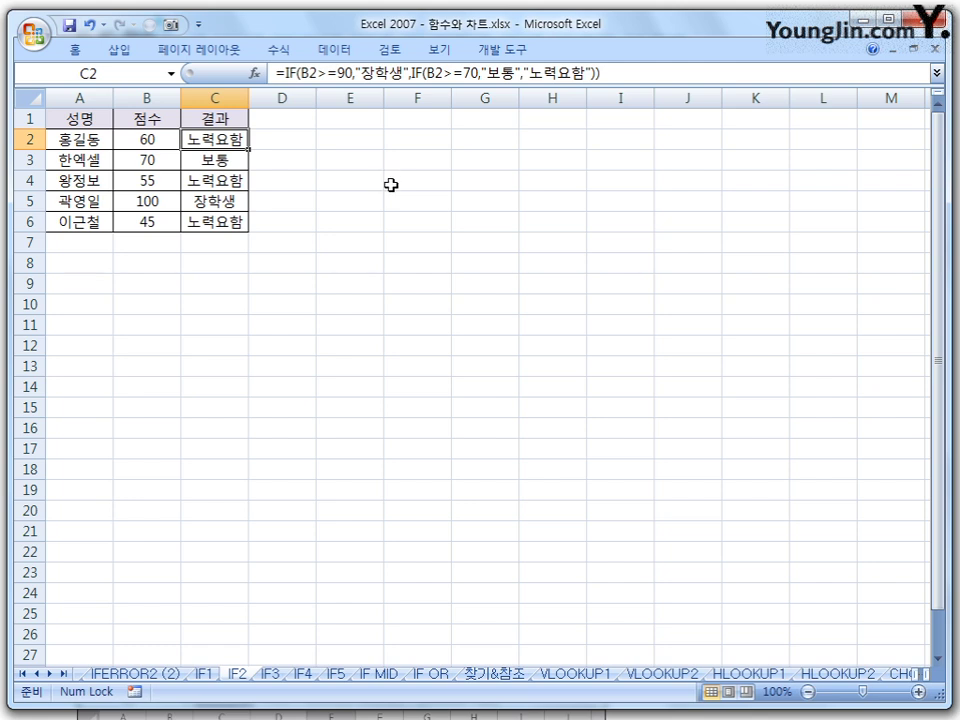
- On sheet IF3, circle the average in E2 and mark the >=90 "수" and >=80 "우" parts of F2's formula
left_click(272, 675)
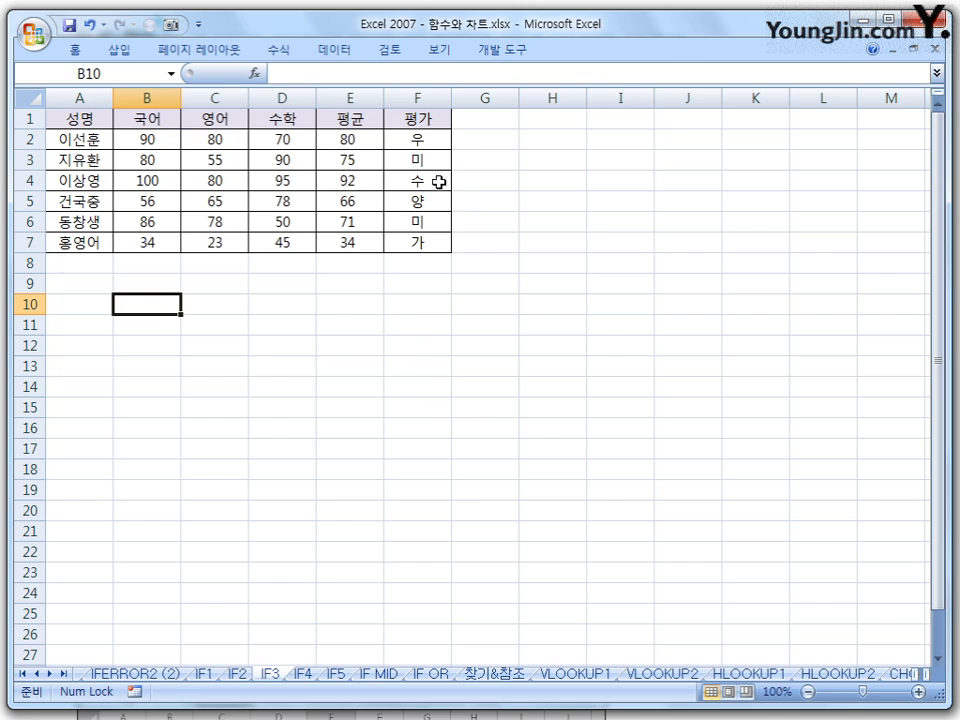
left_click(429, 139)
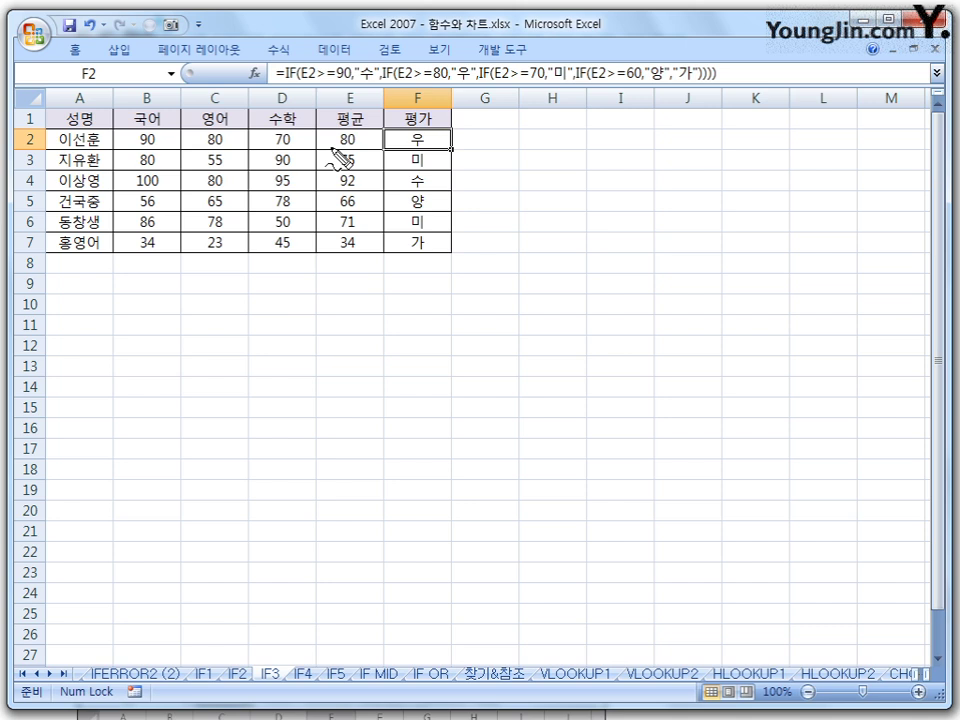
key("Escape")
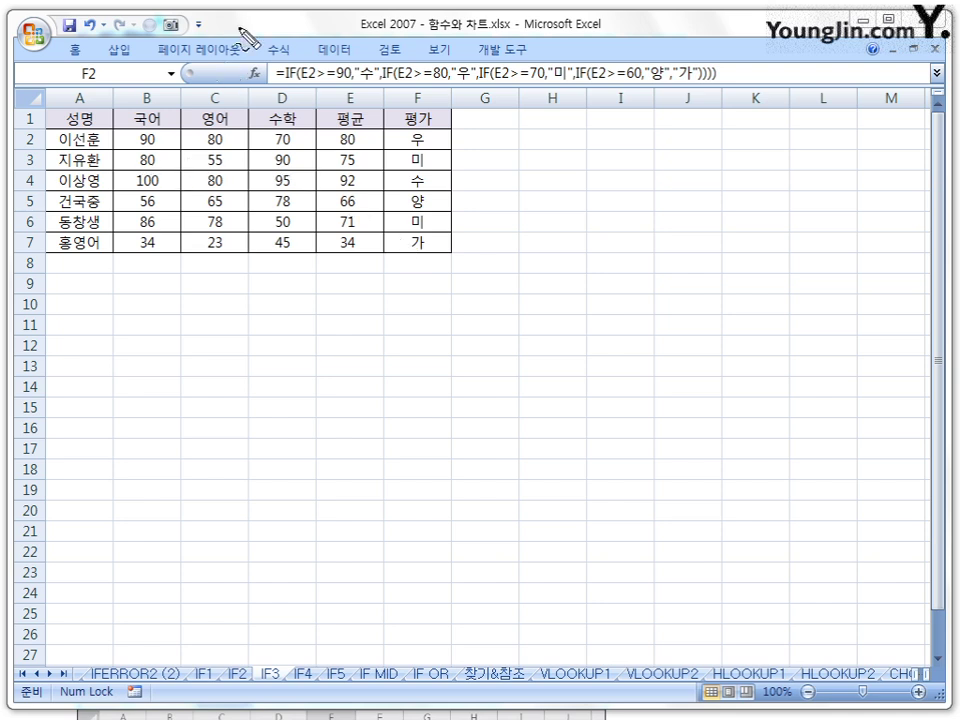
mouse_move(350, 150)
left_mouse_down()
mouse_move(350, 140)
mouse_move(364, 147)
left_mouse_up()
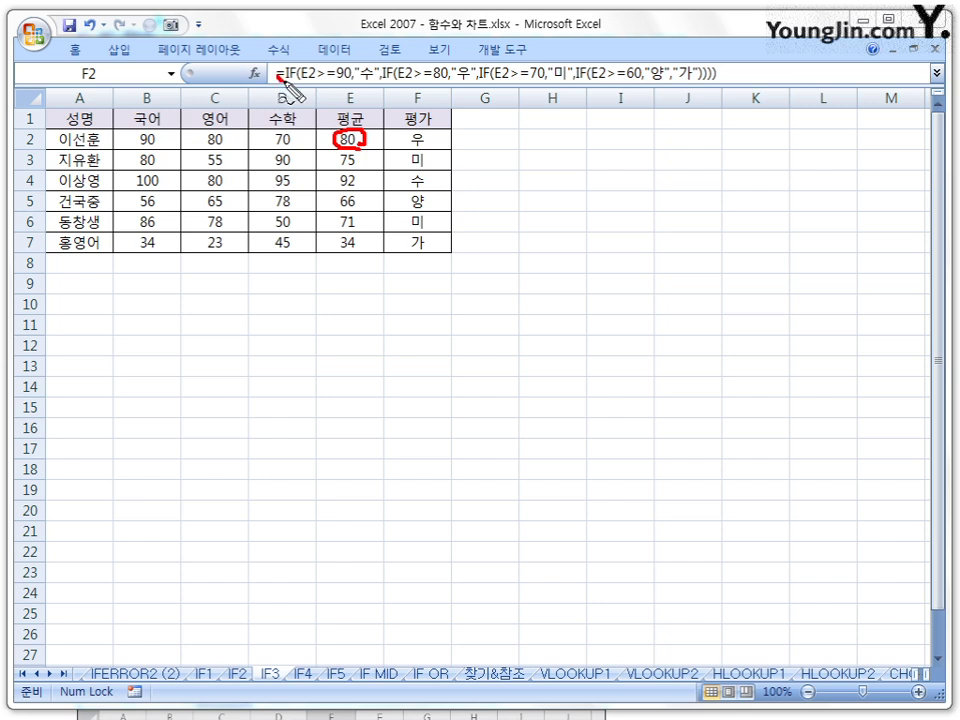
left_click_drag(278, 79, 372, 86)
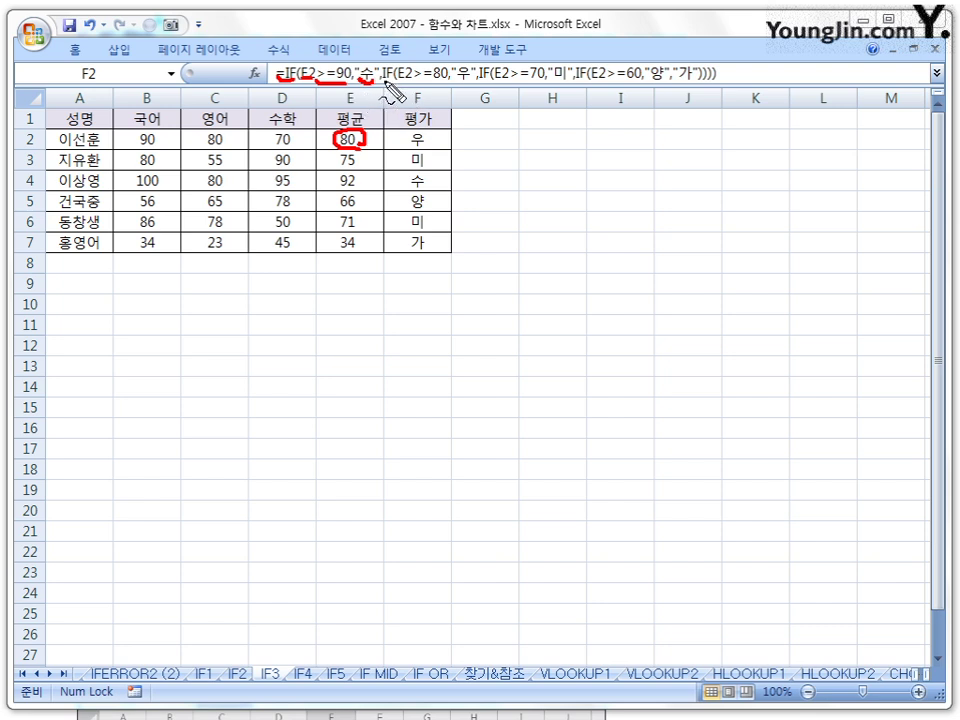
mouse_move(384, 87)
left_mouse_down()
mouse_move(440, 88)
mouse_move(463, 70)
mouse_move(461, 80)
left_mouse_up()
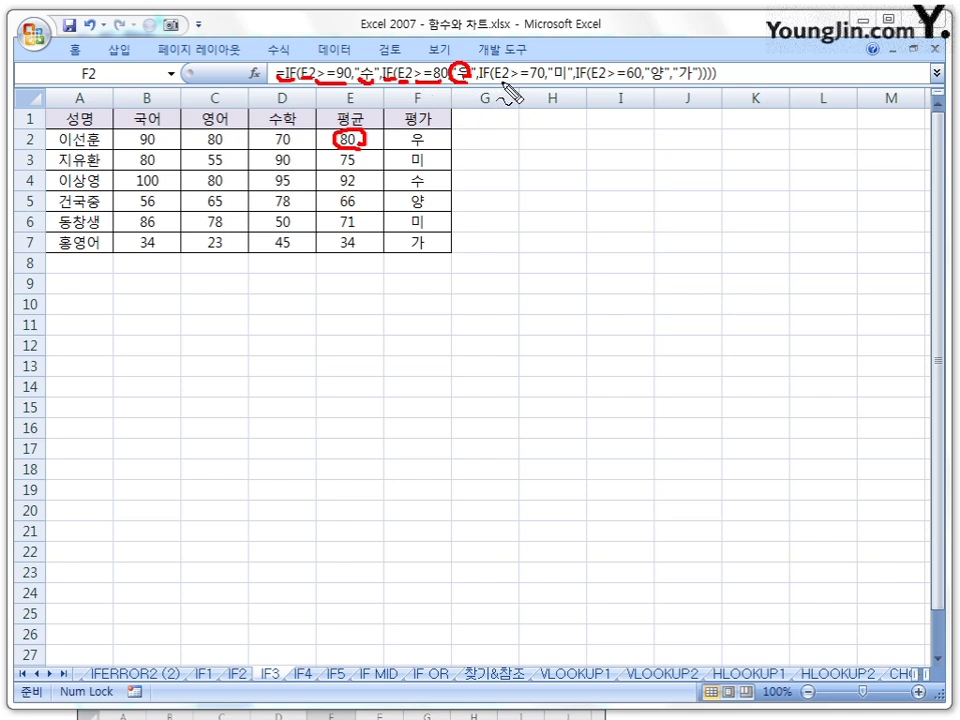
- Mark the >=70 "미", >=60 "양" and final "가" parts of F2's formula, brace the ratings column, and clear all annotations
mouse_move(479, 88)
left_mouse_down()
mouse_move(566, 87)
mouse_move(549, 72)
mouse_move(566, 82)
left_mouse_up()
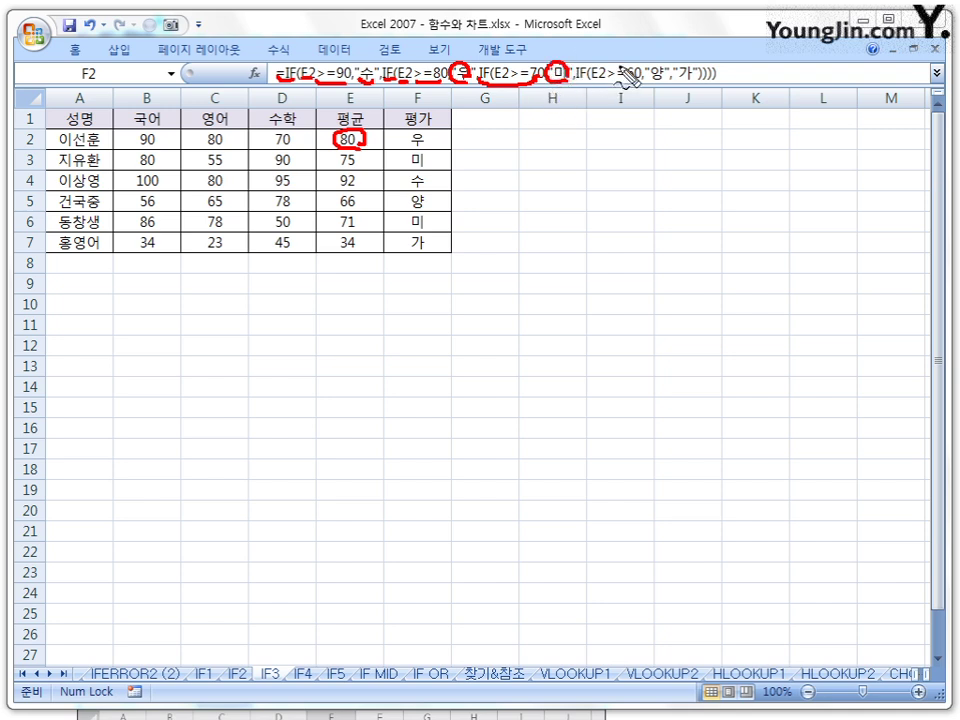
mouse_move(582, 90)
left_mouse_down()
mouse_move(637, 92)
mouse_move(632, 107)
mouse_move(646, 110)
mouse_move(652, 88)
mouse_move(663, 93)
left_mouse_up()
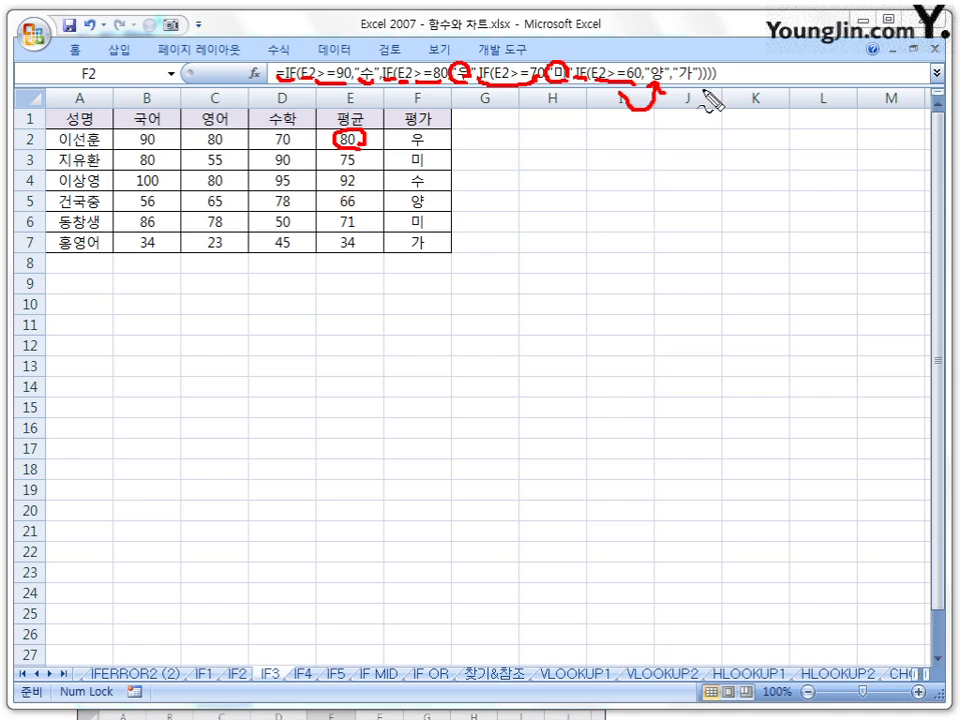
mouse_move(686, 70)
left_mouse_down()
mouse_move(674, 84)
mouse_move(700, 92)
mouse_move(690, 98)
left_mouse_up()
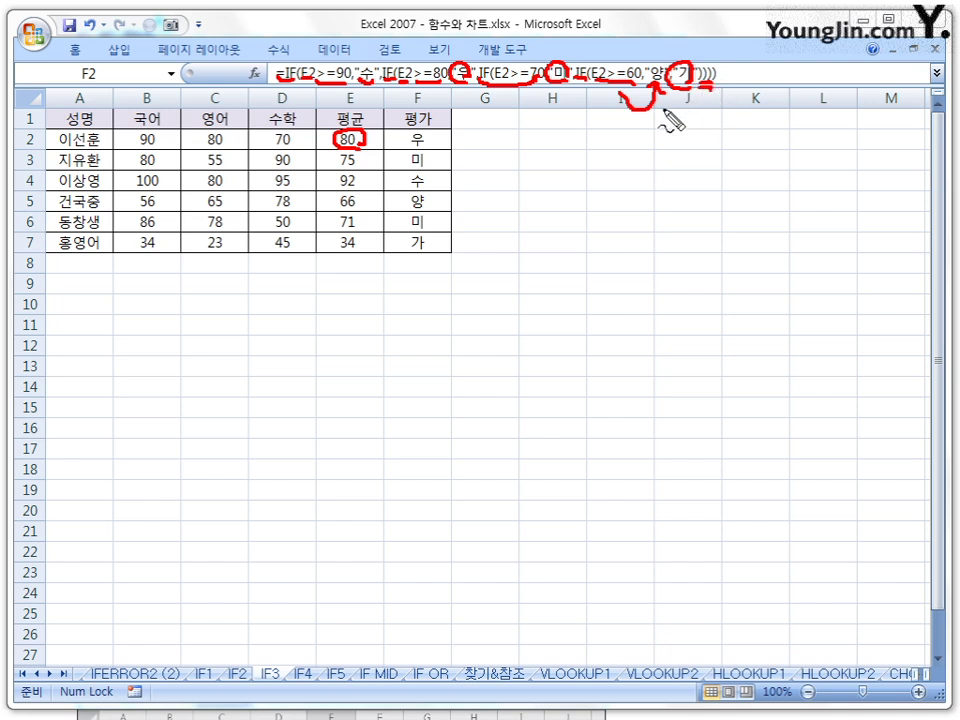
mouse_move(455, 137)
left_mouse_down()
mouse_move(468, 163)
mouse_move(457, 232)
left_mouse_up()
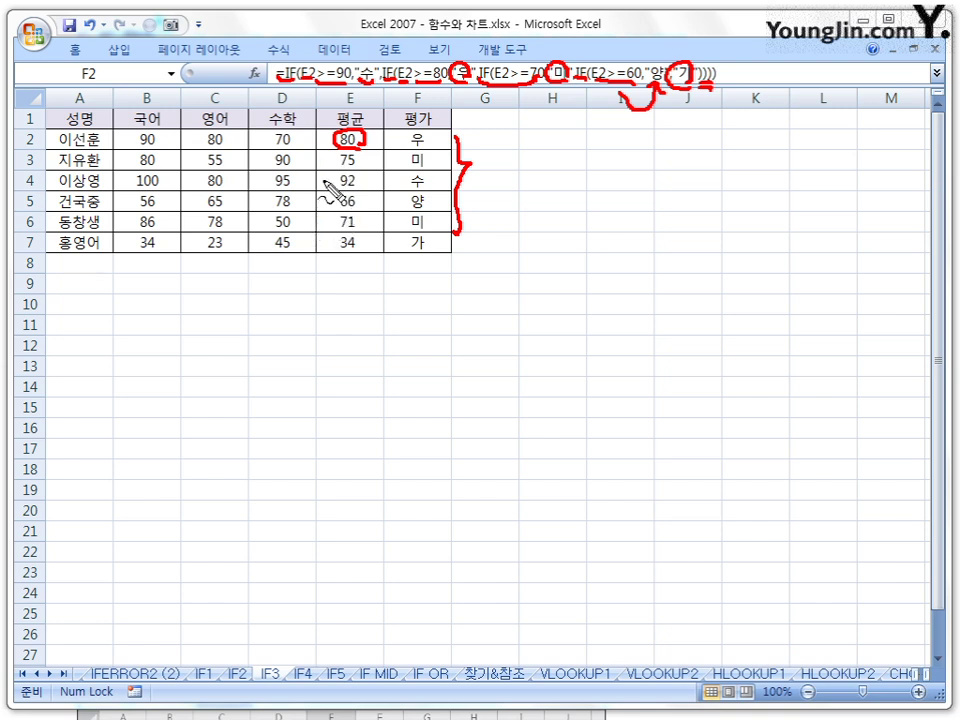
key("e")
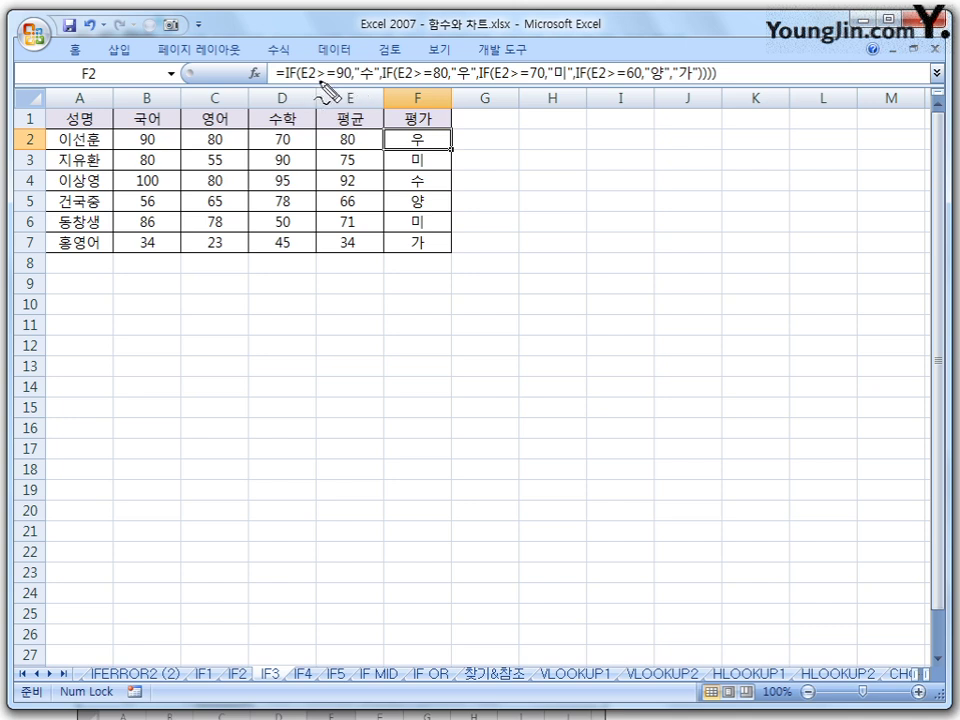
- Underline the four score thresholds in F2's formula again, circle the final "가" result, and clear the annotations
left_click_drag(322, 86, 346, 84)
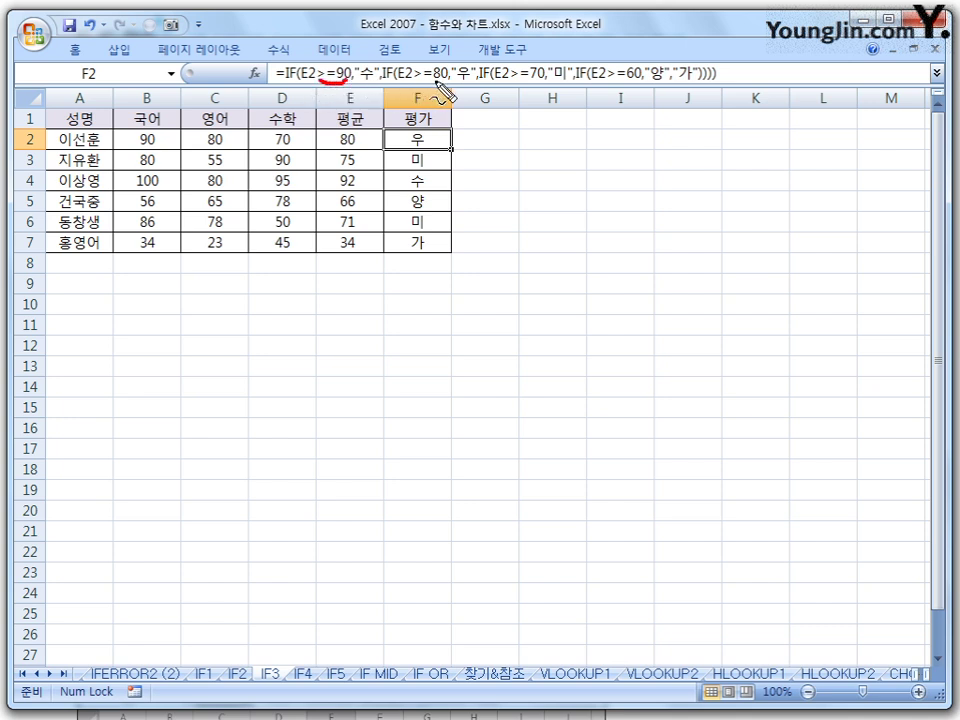
left_click_drag(408, 86, 550, 87)
left_click_drag(555, 87, 641, 88)
mouse_move(652, 88)
left_mouse_down()
mouse_move(686, 79)
mouse_move(690, 92)
left_mouse_up()
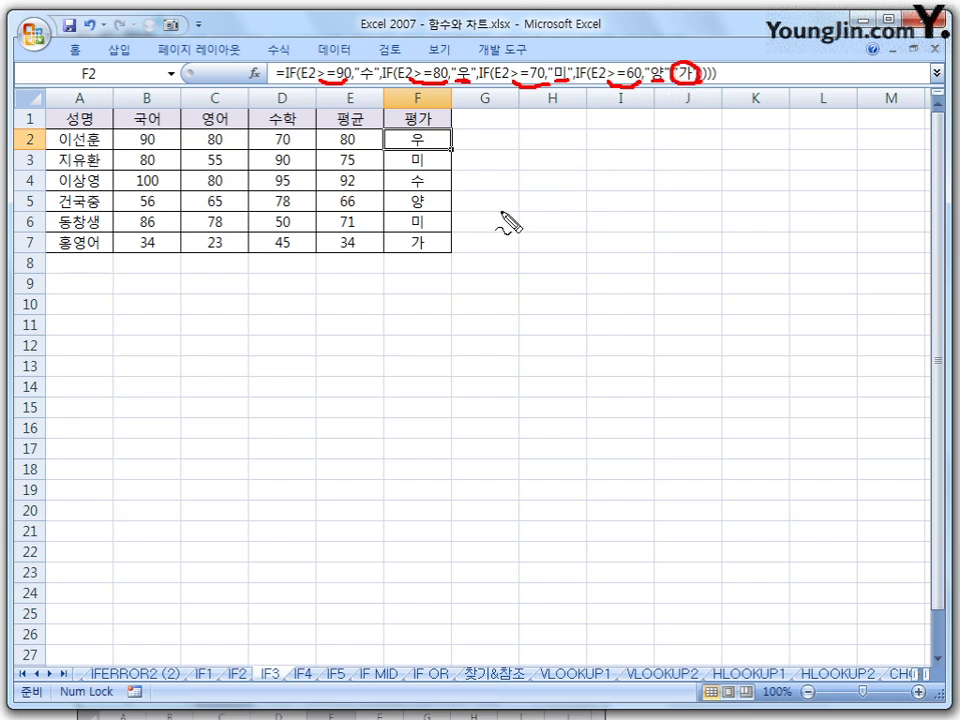
key("Escape")
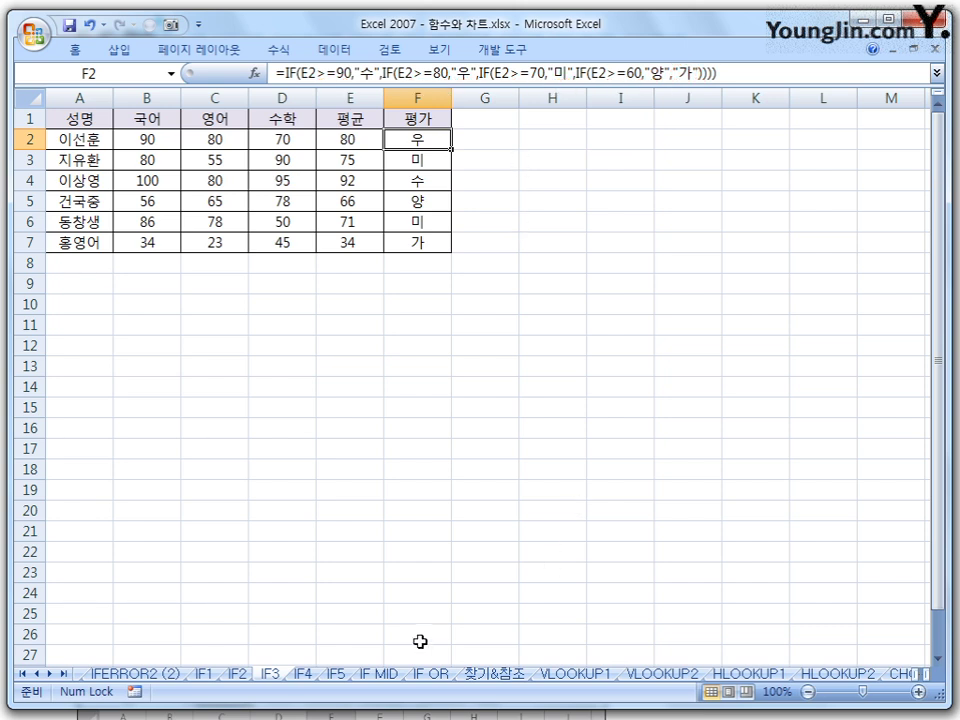
- On sheet IF4, open E2's discount formula for editing and step back through it to the outer IF's value_if_true argument, D2*10%
left_click(304, 674)
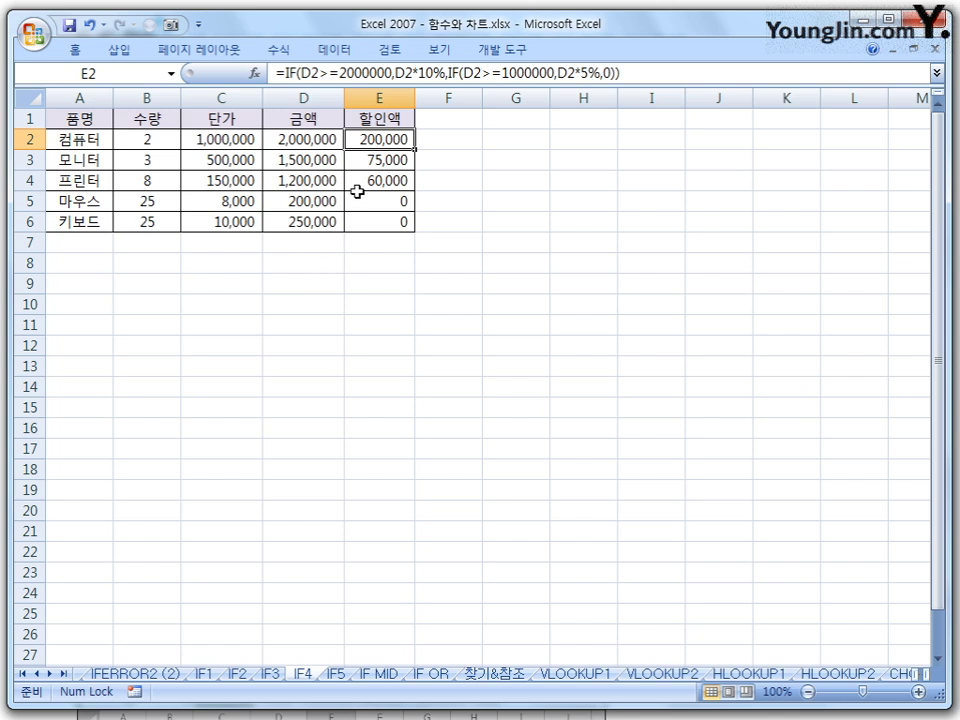
key("F2")
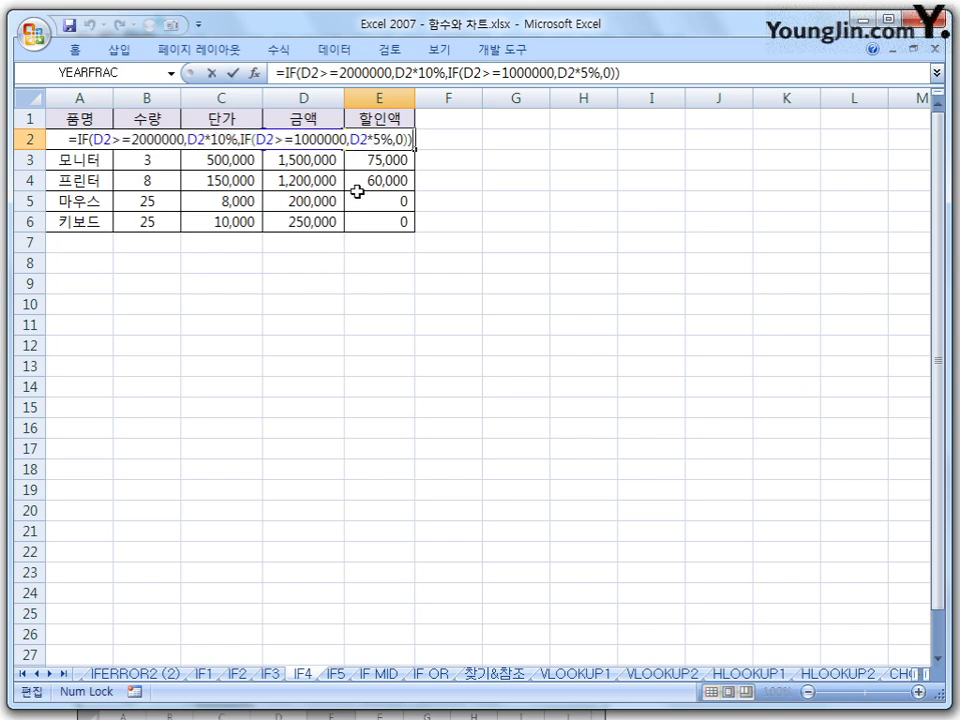
key("Left")
key("Left")
key("Left")
key("Left")
key("Left")
key("Left")
key("Left")
key("Left")
key("Left")
key("Left")
key("Left")
key("Left")
key("Left")
key("Left")
key("Left")
key("Left")
key("Left")
key("Left")
key("Left")
key("Left")
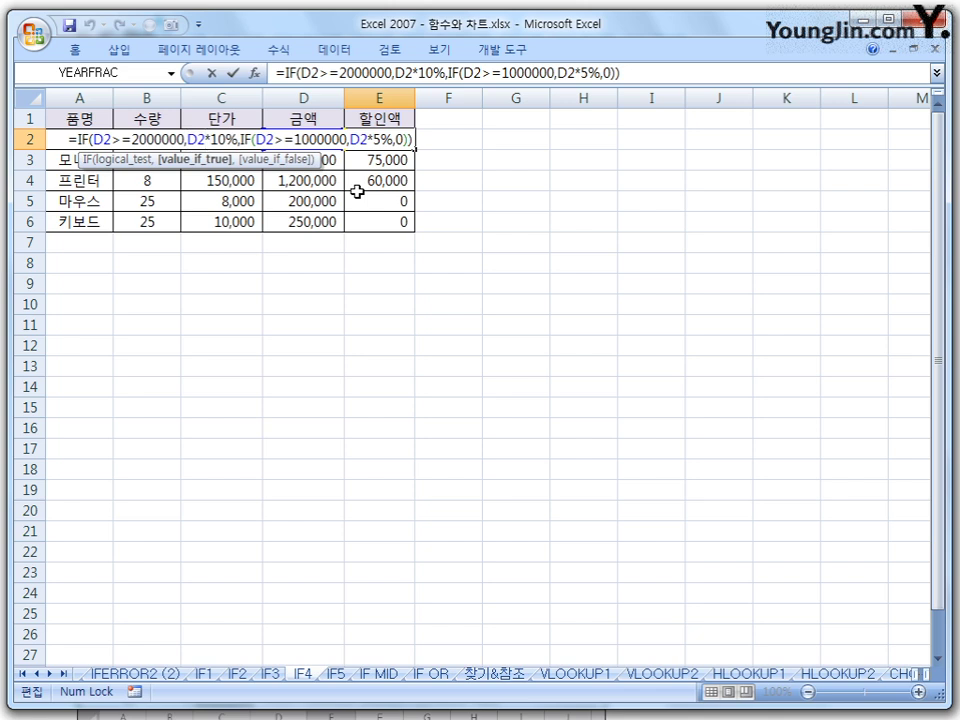
- Step through the inner IF's D2>=1000000 condition, D2*5% and 0 arguments, ending back on E2 with the formula unaltered
key("Right")
key("Right")
key("Right")
key("Right")
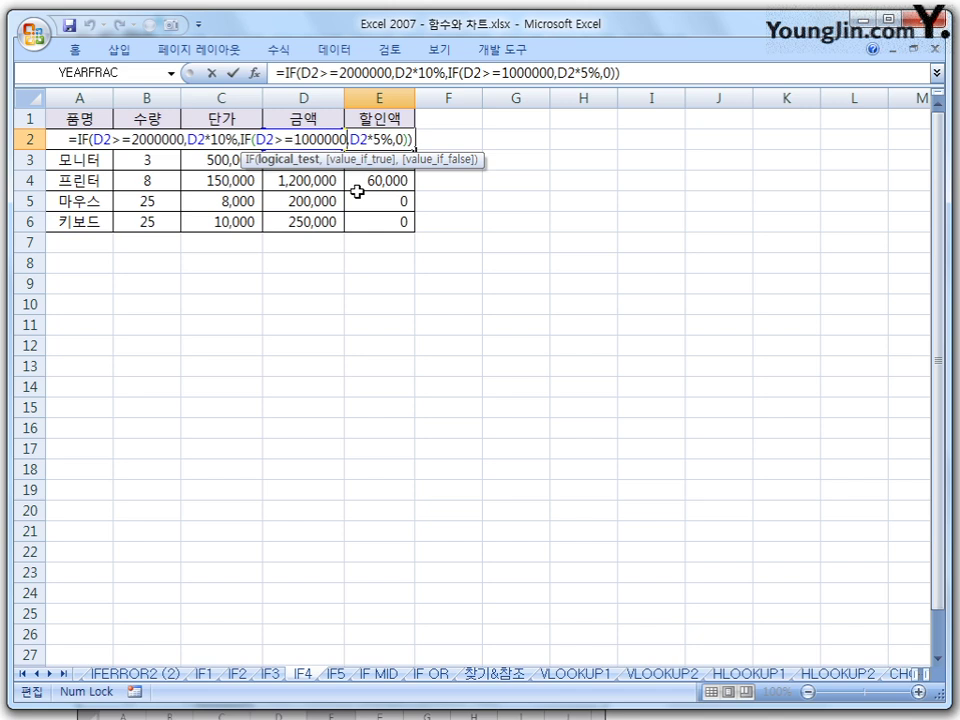
key("Right")
key("Right")
key("Right")
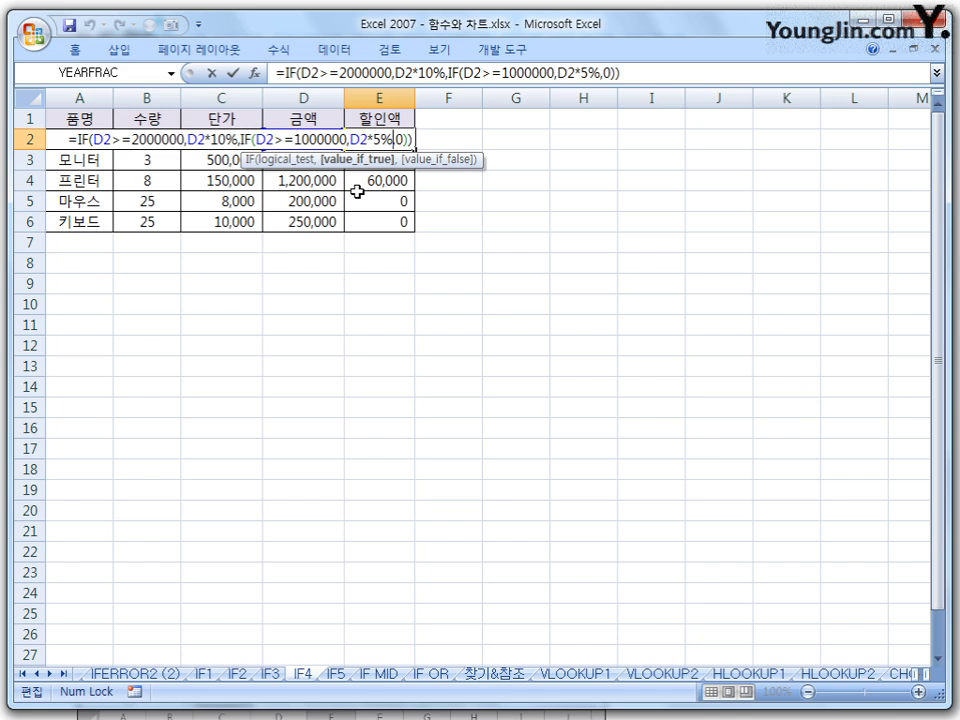
key("Right")
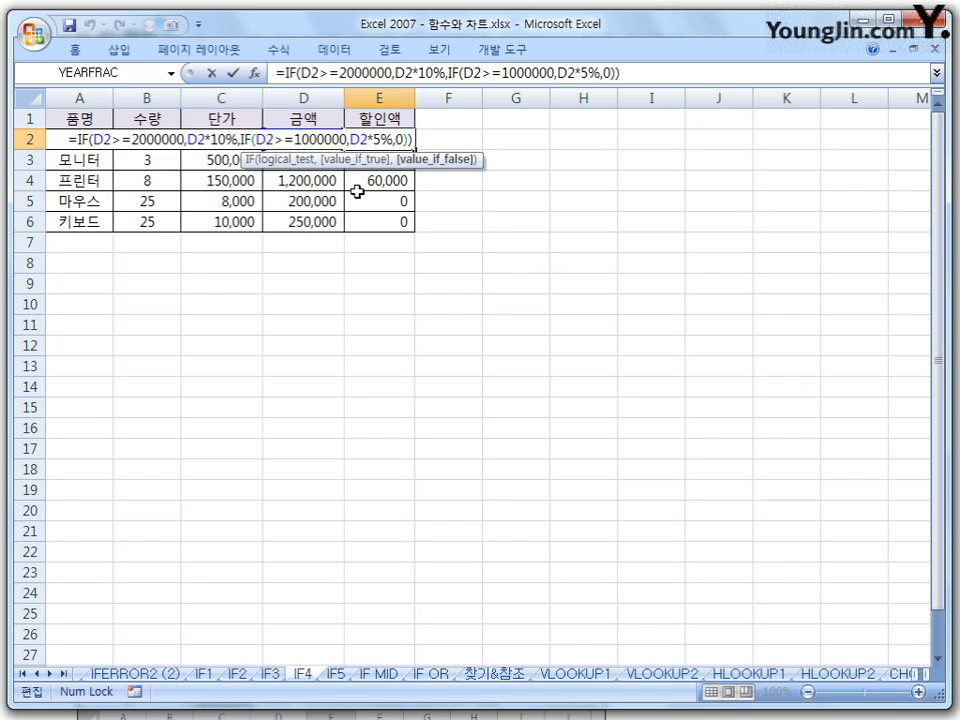
key("Return")
key("Up")
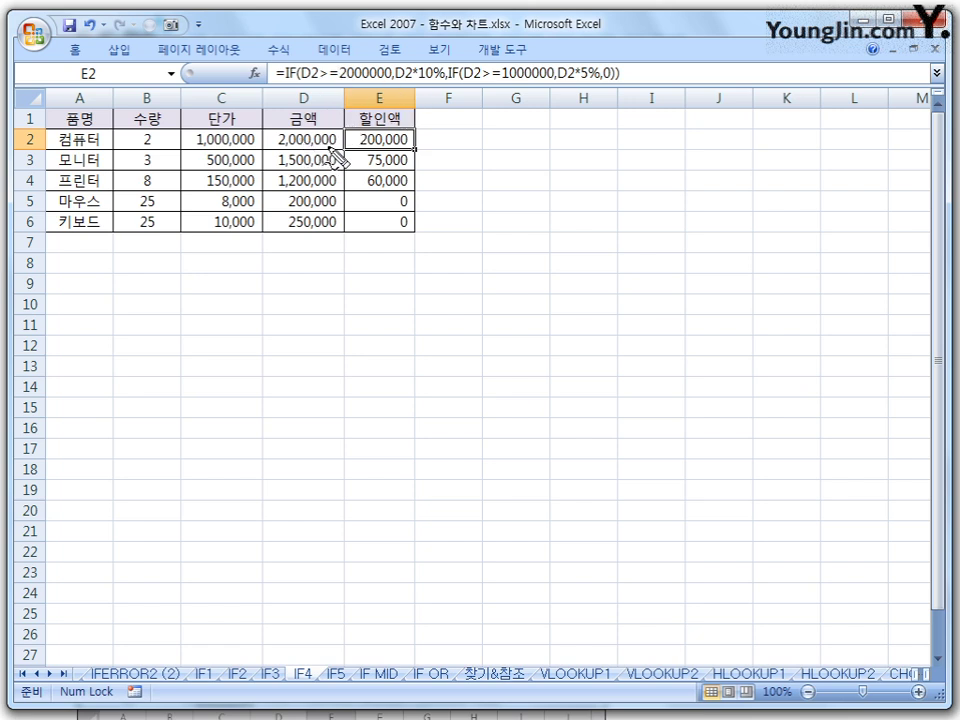
- Circle the amount in D2 and underline the D2*10%, 1000000 and D2*5% parts of E2's formula
mouse_move(330, 148)
left_mouse_down()
mouse_move(315, 156)
mouse_move(279, 146)
mouse_move(339, 154)
mouse_move(334, 138)
left_mouse_up()
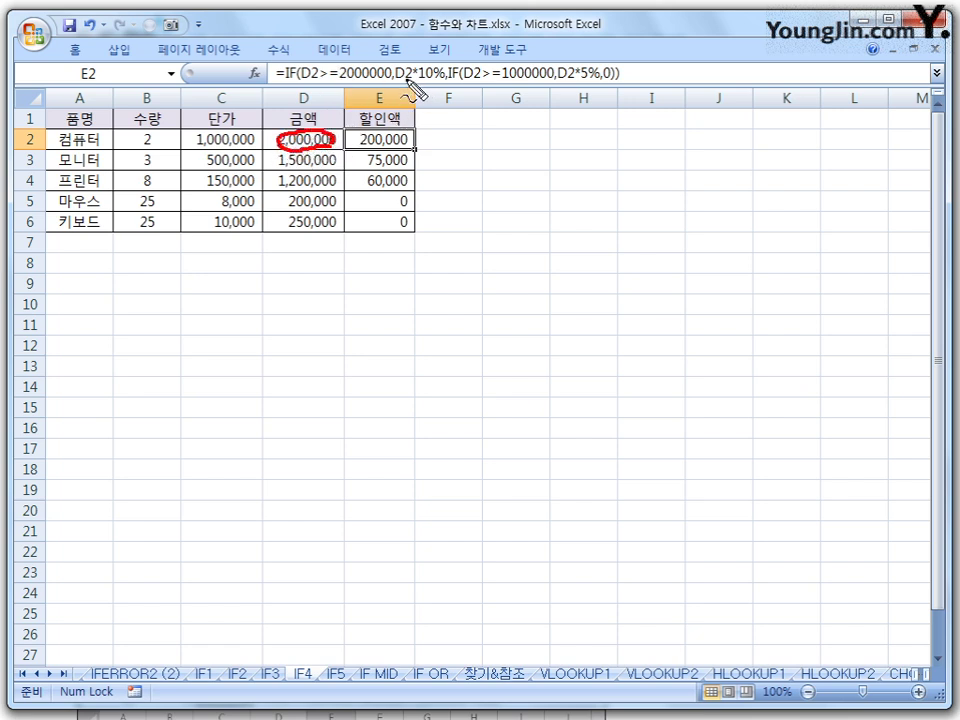
left_click_drag(402, 82, 428, 84)
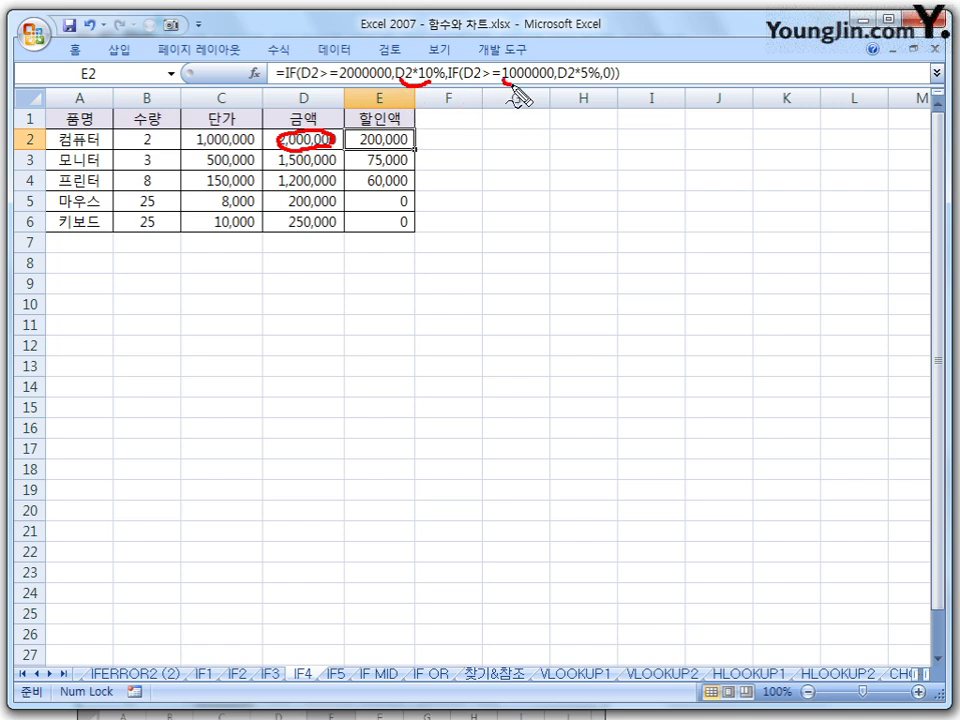
left_click_drag(513, 88, 591, 84)
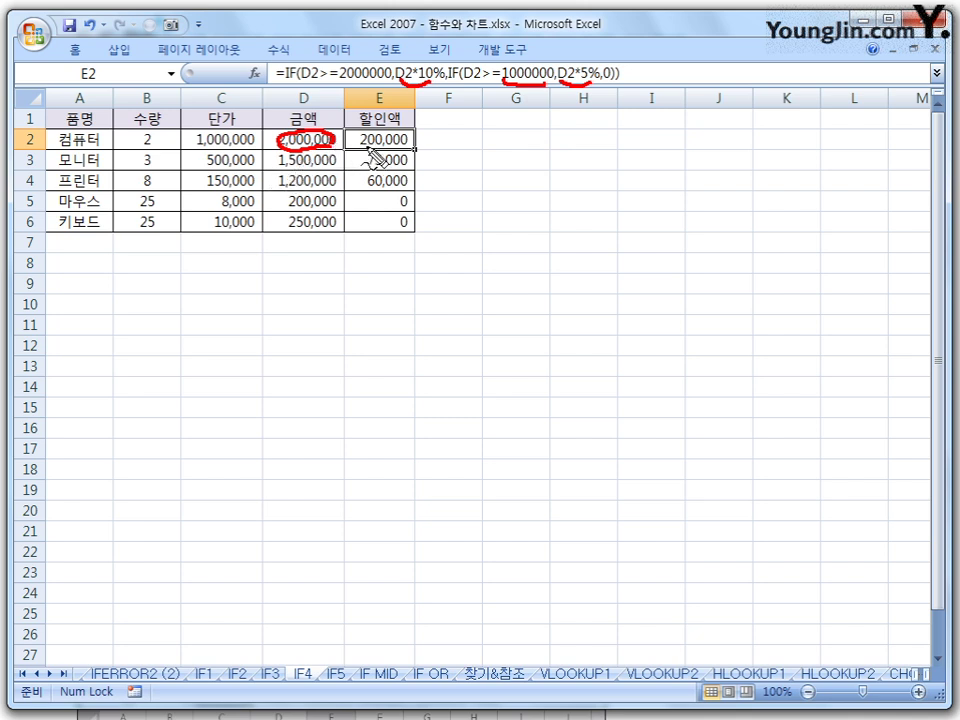
- Underline E2's discount, mark the amounts and discounts in rows 3 and 4, and circle the zero discounts beside the amounts in rows 5 and 6
left_click_drag(355, 147, 410, 147)
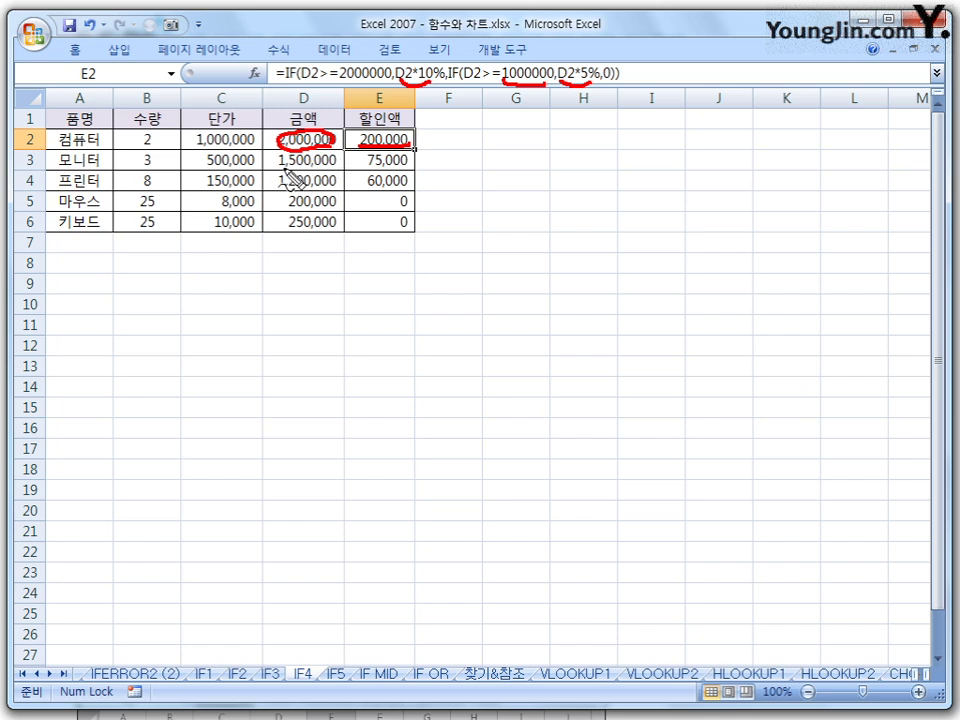
left_click_drag(279, 167, 407, 166)
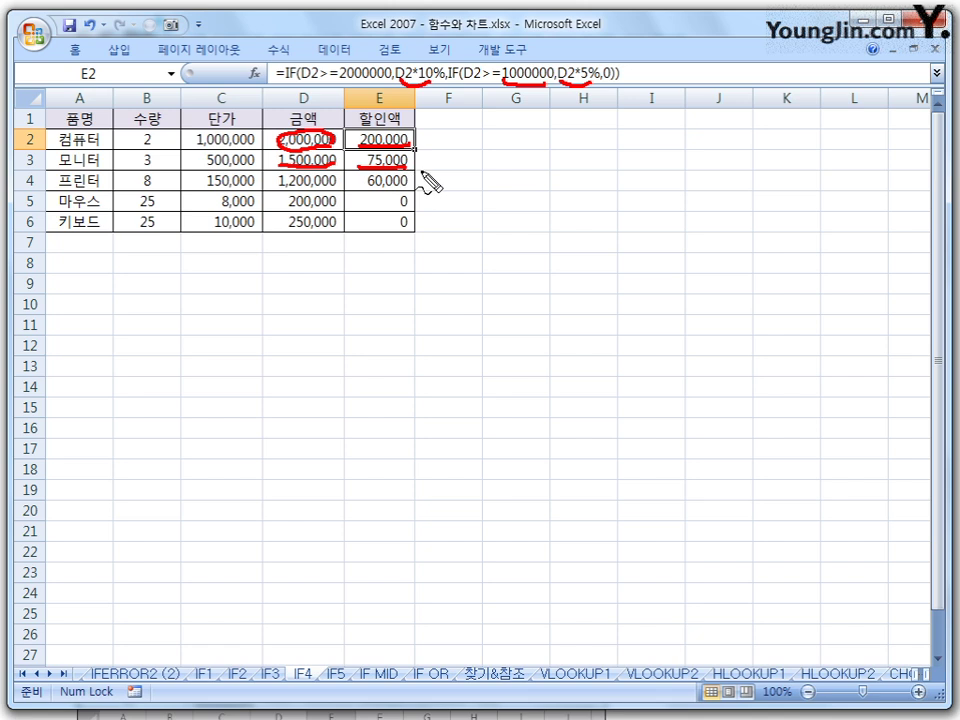
left_click_drag(277, 187, 408, 187)
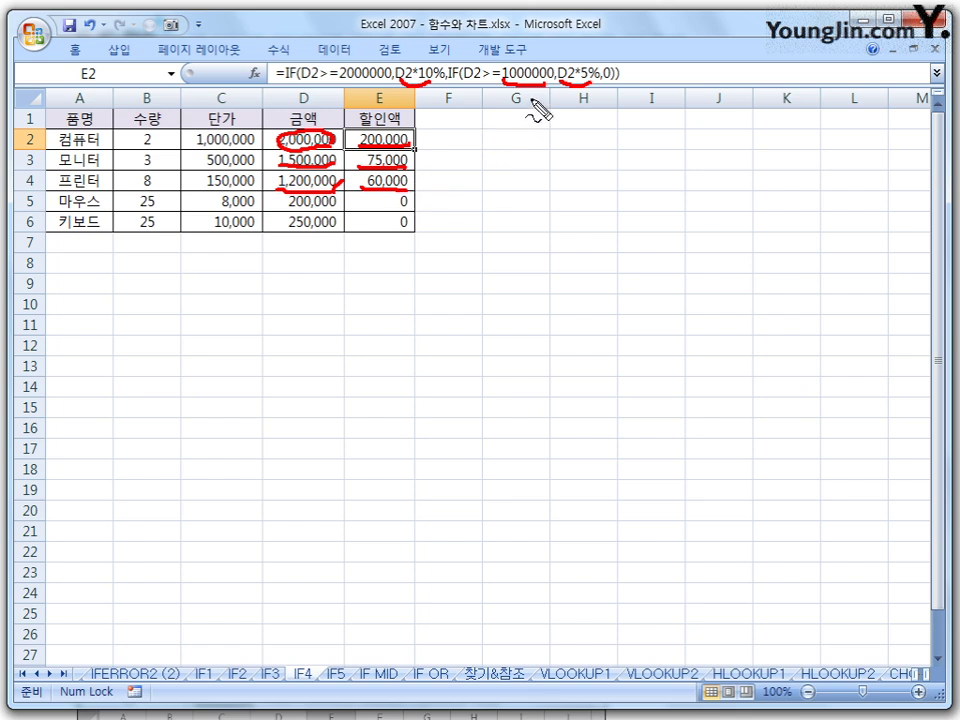
mouse_move(300, 211)
left_mouse_down()
mouse_move(322, 208)
mouse_move(316, 230)
left_mouse_up()
left_click_drag(403, 193, 410, 236)
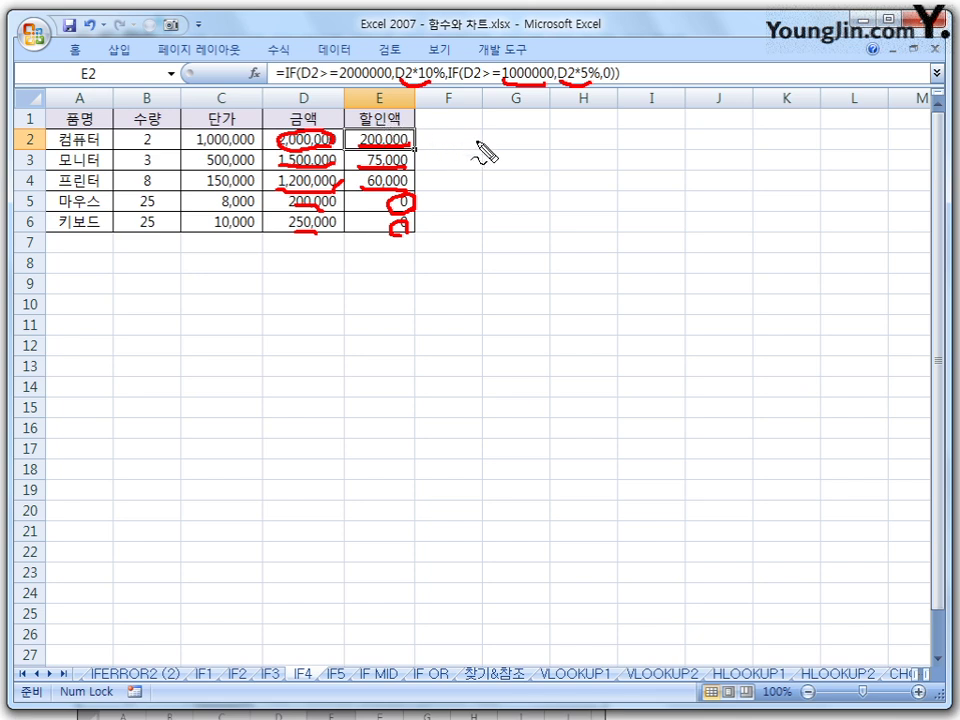
- Draw sample quotation marks beside the table, underline D2*10% and D2*5% again, circle the final 0, and clear the annotations
mouse_move(464, 146)
left_mouse_down()
mouse_move(474, 156)
mouse_move(526, 146)
mouse_move(520, 156)
left_mouse_up()
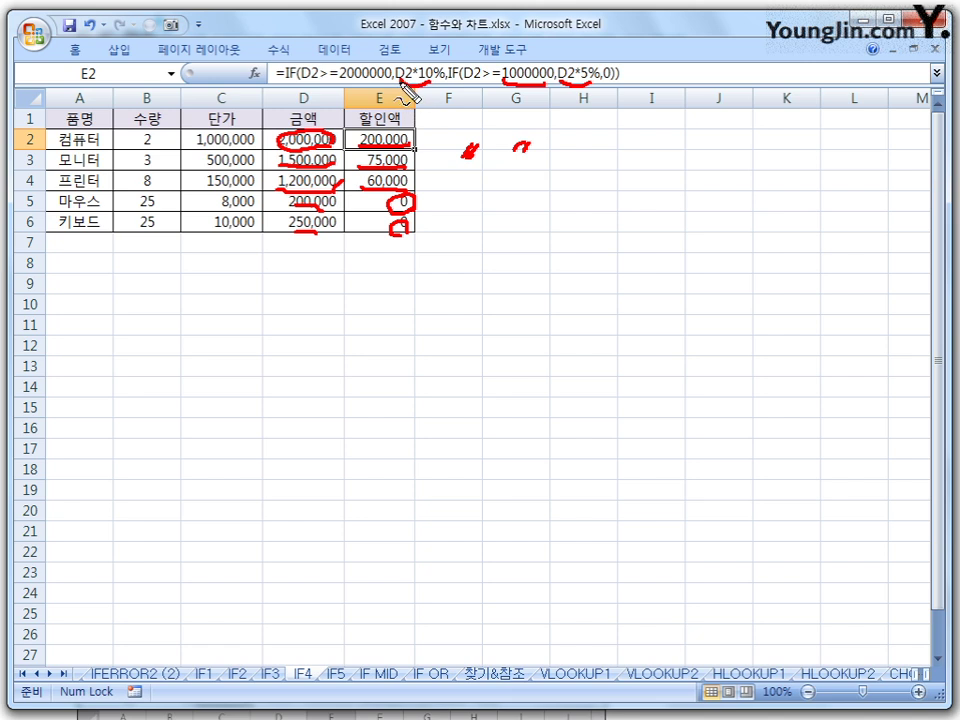
left_click_drag(402, 85, 437, 87)
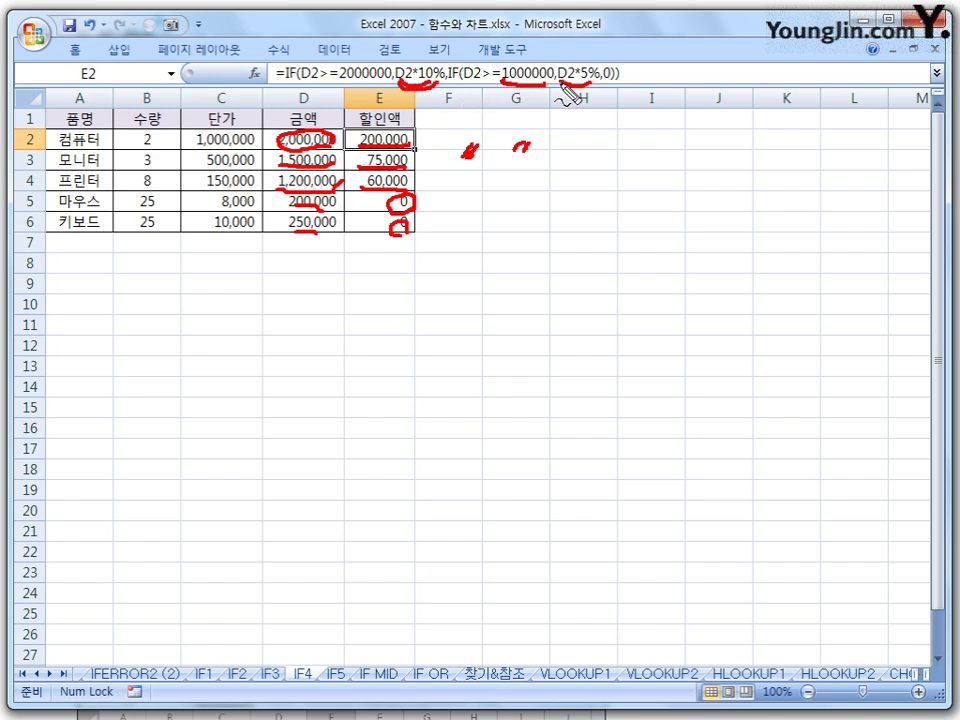
left_click_drag(611, 79, 618, 70)
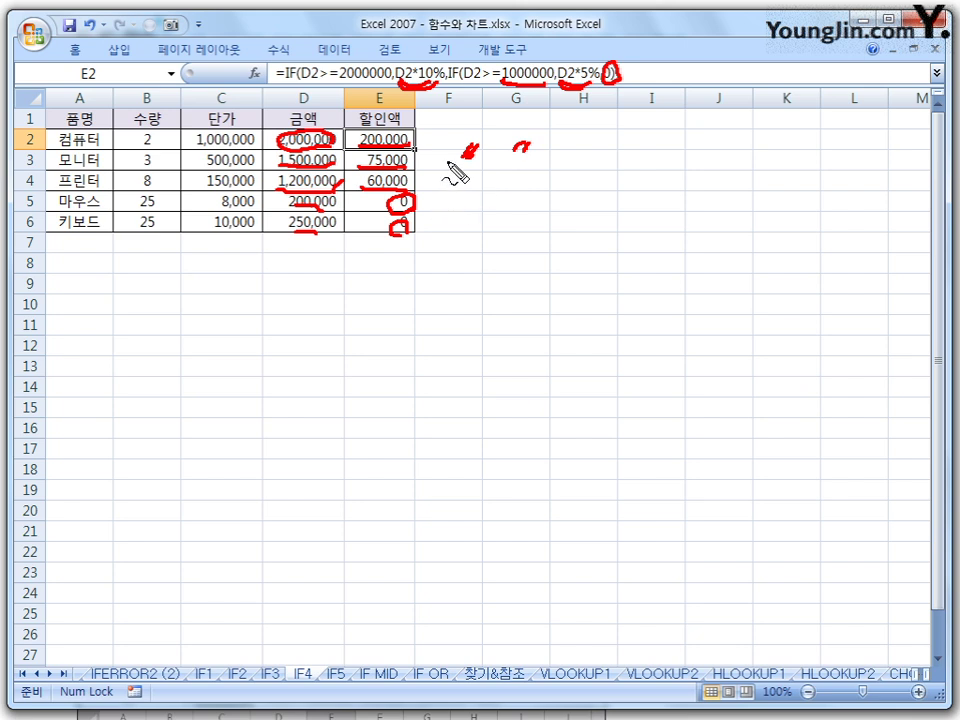
key("Escape")
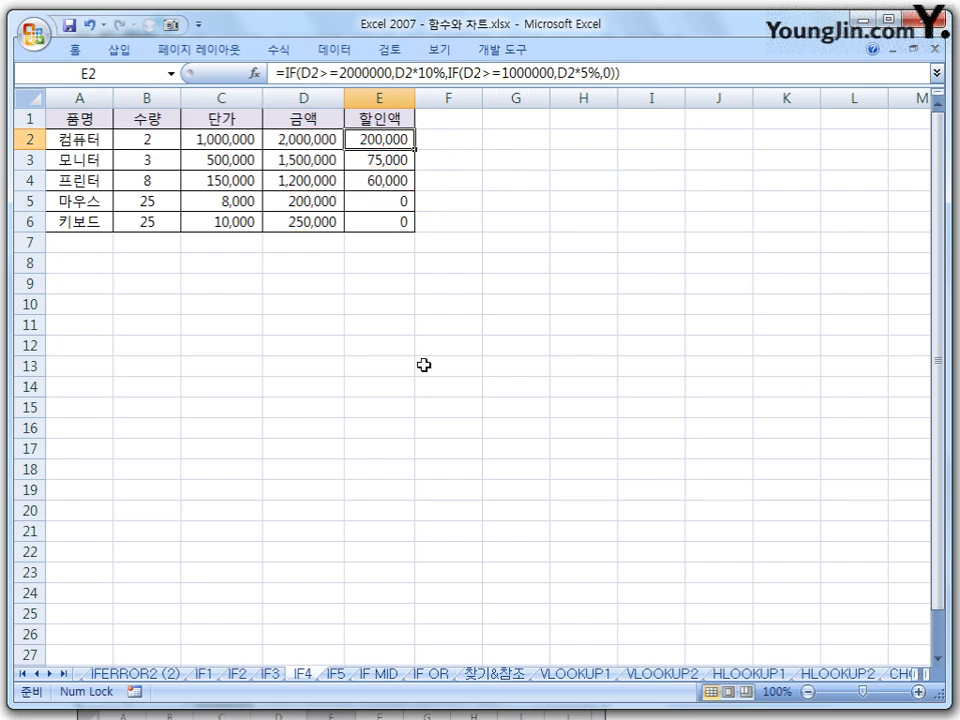
- On sheet IF5, underline A2 in B2's formula, write ="S" beside the table, underline "영업부" and circle B2's department name
left_click(338, 674)
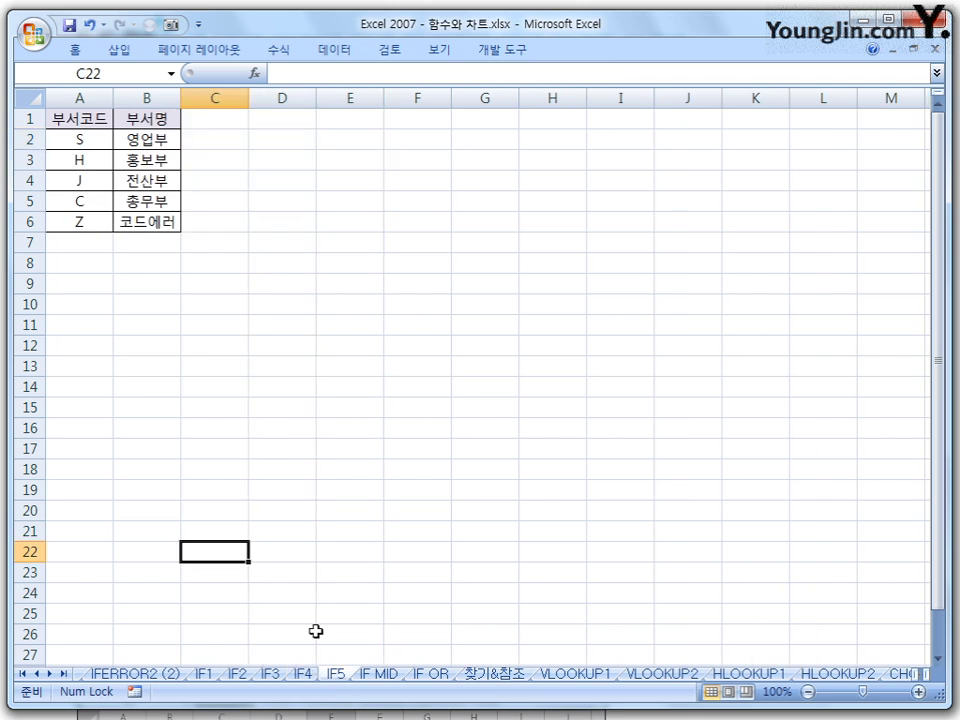
left_click(172, 141)
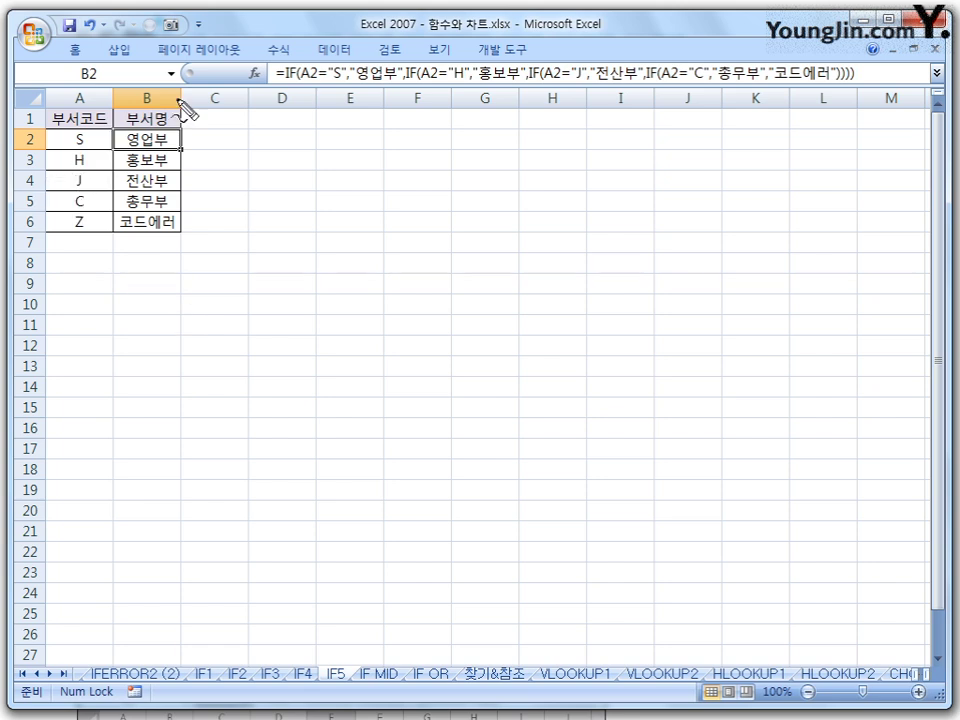
left_click_drag(304, 83, 316, 83)
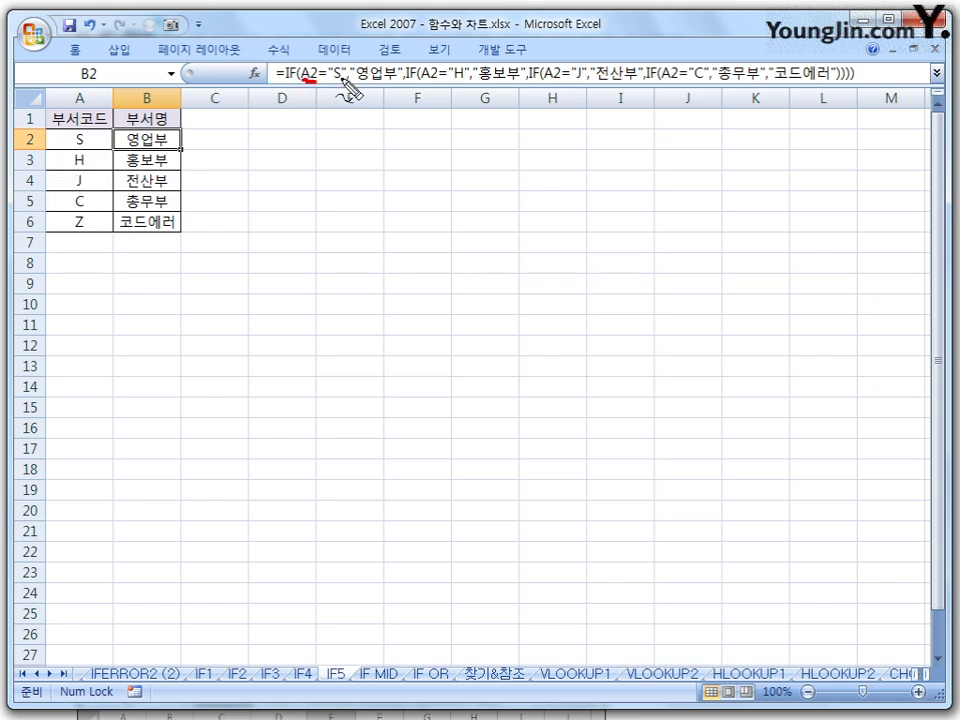
left_click_drag(256, 143, 293, 143)
mouse_move(302, 133)
left_mouse_down()
mouse_move(313, 155)
mouse_move(333, 142)
left_mouse_up()
left_click_drag(342, 133, 347, 156)
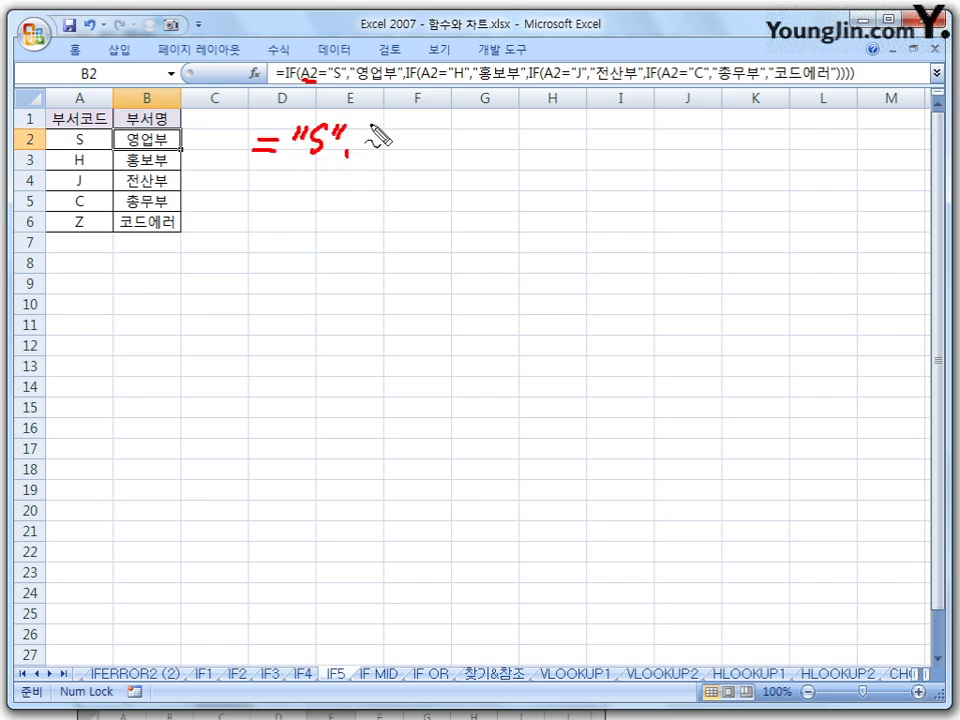
left_click_drag(358, 84, 391, 80)
mouse_move(165, 142)
left_mouse_down()
mouse_move(148, 147)
mouse_move(160, 134)
mouse_move(176, 145)
left_mouse_up()
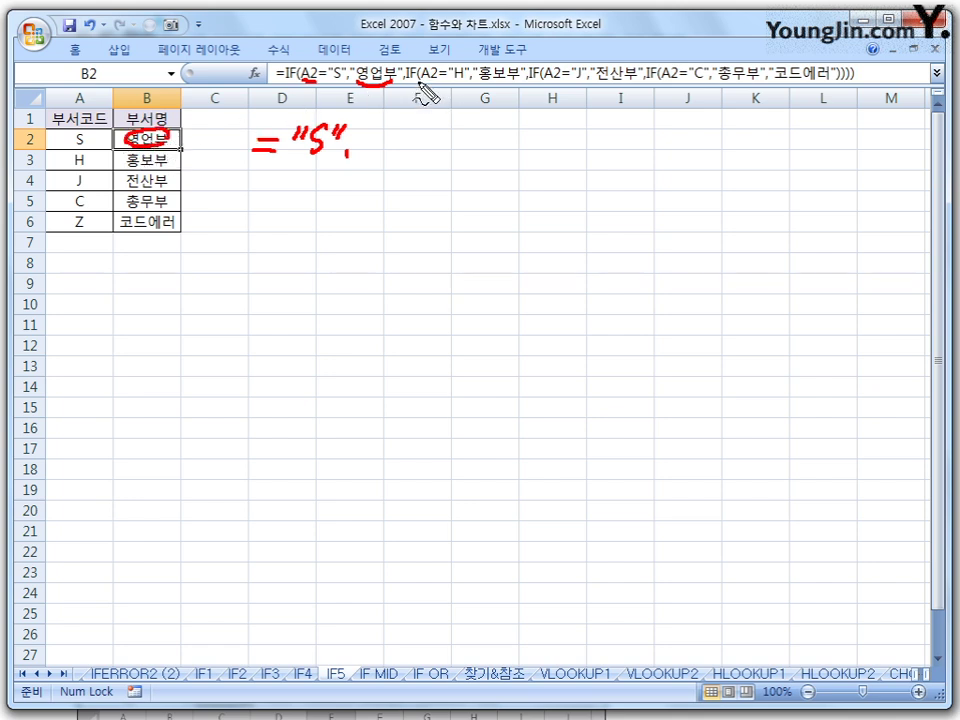
- Underline the H, J and C conditions in B2's formula, write "H" beside the table, and circle 홍보부, 전산부 and 총무부
left_click_drag(420, 86, 460, 85)
left_click_drag(412, 137, 411, 146)
mouse_move(419, 137)
left_mouse_down()
mouse_move(432, 163)
mouse_move(448, 148)
left_mouse_up()
mouse_move(450, 137)
left_mouse_down()
mouse_move(446, 165)
mouse_move(460, 147)
left_mouse_up()
left_click_drag(469, 136, 467, 147)
mouse_move(495, 92)
left_mouse_down()
mouse_move(486, 92)
mouse_move(512, 75)
mouse_move(568, 86)
mouse_move(746, 88)
left_mouse_up()
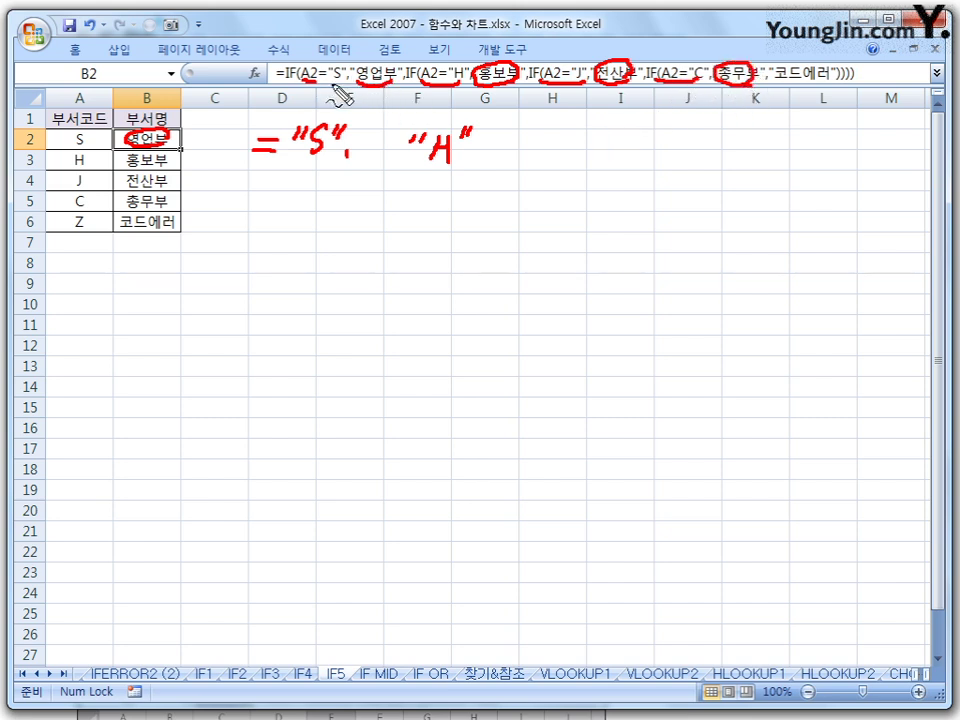
- Circle the codes S, H, J and C in B2's formula and underline the final "코드에러"
left_click_drag(346, 62, 349, 60)
left_click_drag(452, 63, 458, 70)
left_click_drag(578, 72, 590, 72)
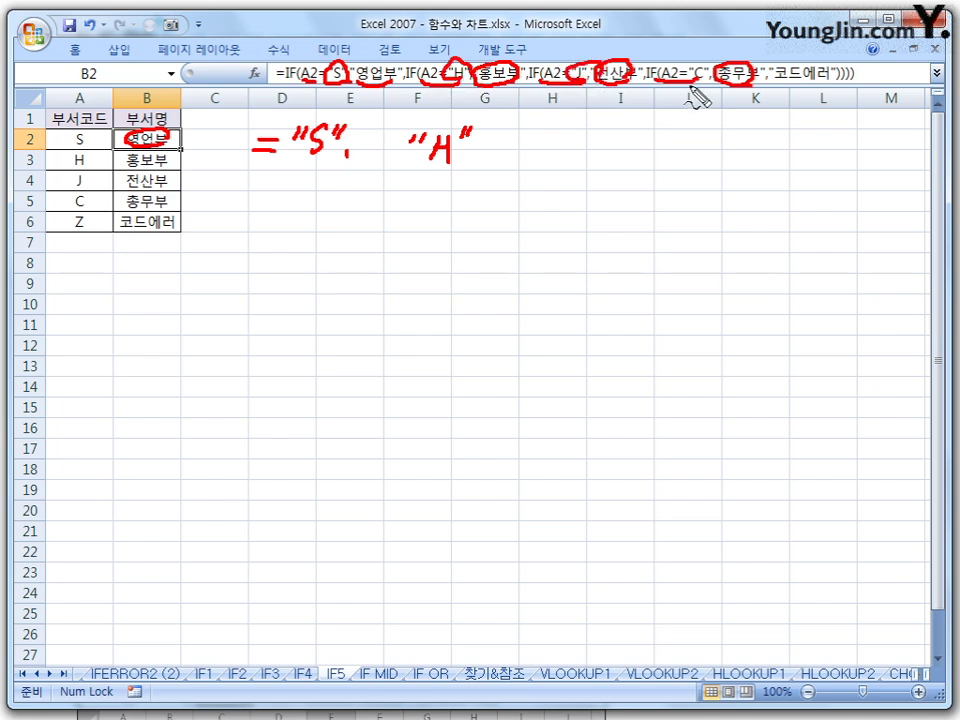
left_click_drag(684, 72, 694, 72)
left_click_drag(793, 84, 826, 82)
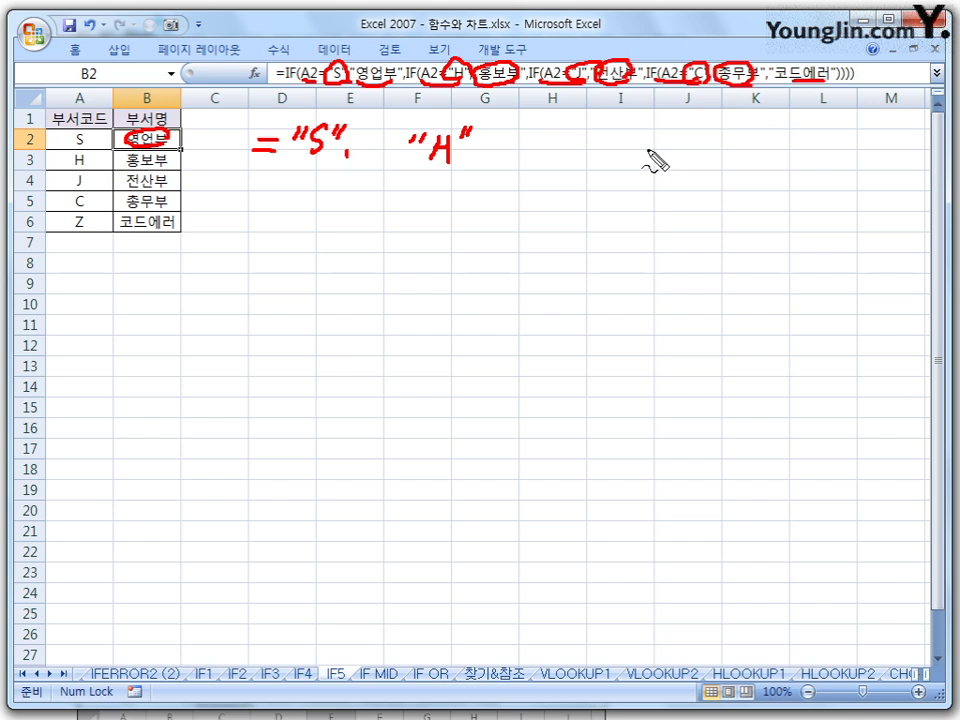
- Write Z below the formula, circle the code in A6, underline 코드에러 in B6, and clear the annotations
left_click_drag(662, 156, 662, 178)
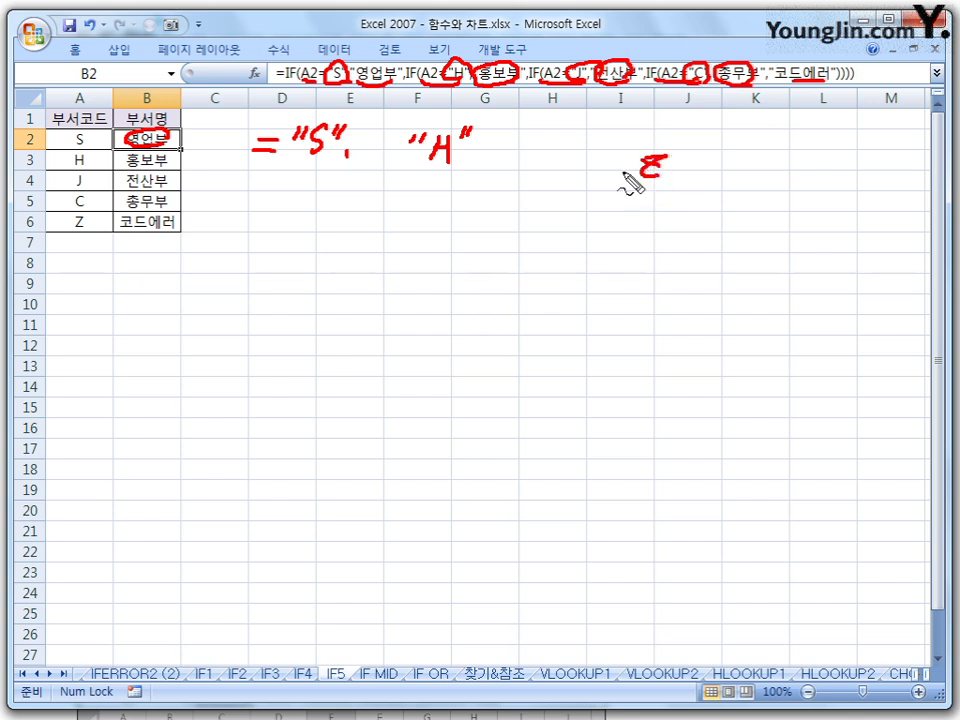
left_click_drag(76, 211, 165, 228)
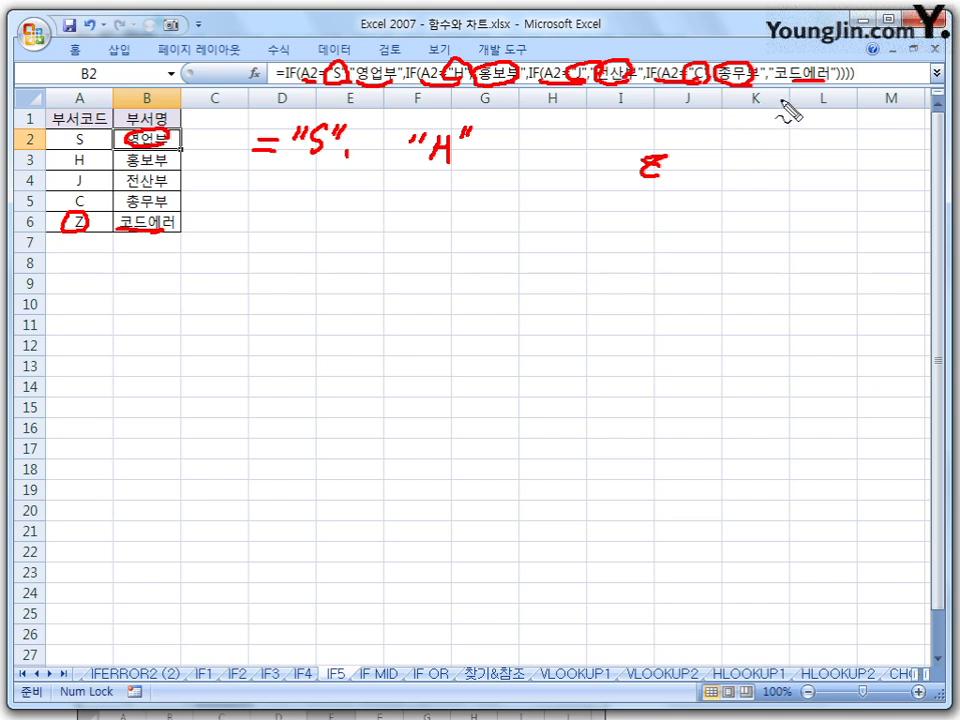
key("Escape")
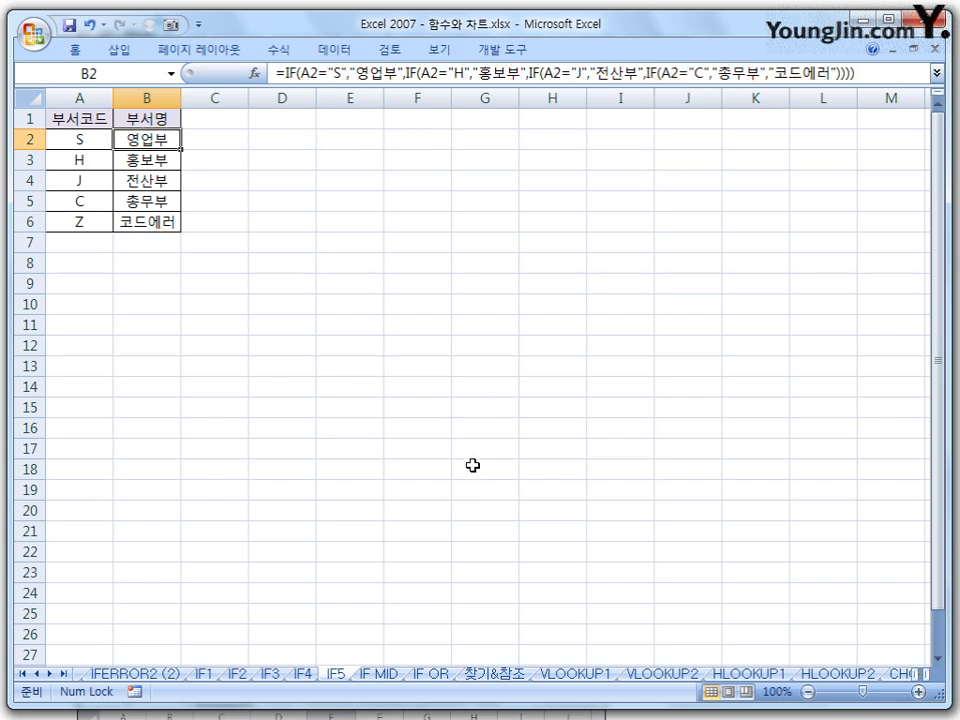
- On sheet IF MID, mark B2's ID digits up to the gender digit, write 1 to 4 below the table, and link 1 with 3 and 2 with 4
left_click(380, 674)
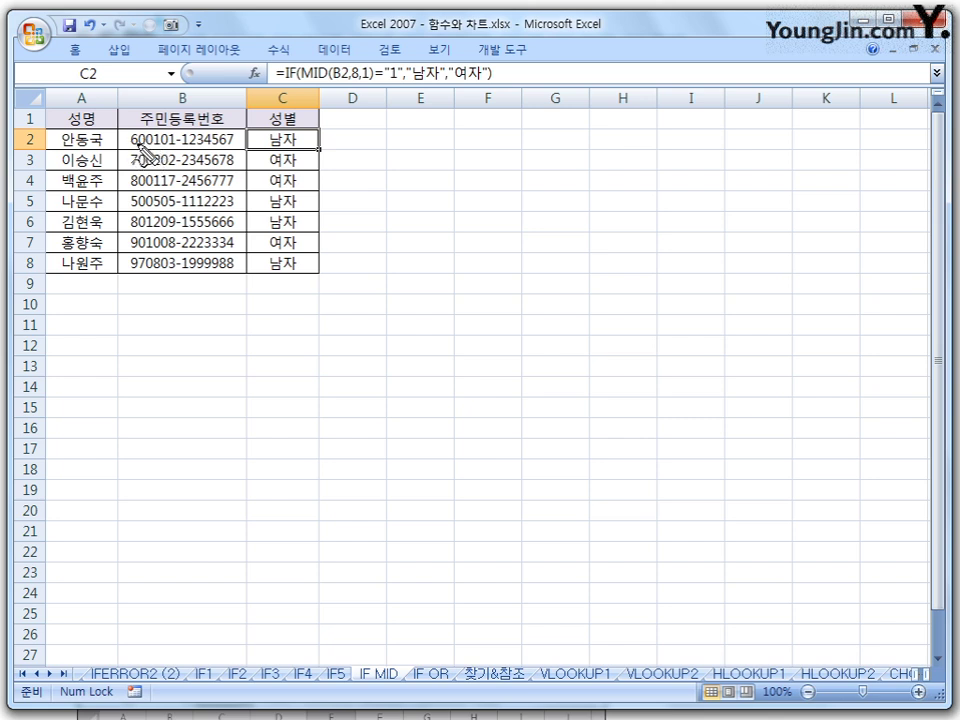
mouse_move(131, 140)
left_mouse_down()
mouse_move(165, 140)
mouse_move(142, 112)
mouse_move(179, 96)
mouse_move(189, 141)
mouse_move(193, 128)
left_mouse_up()
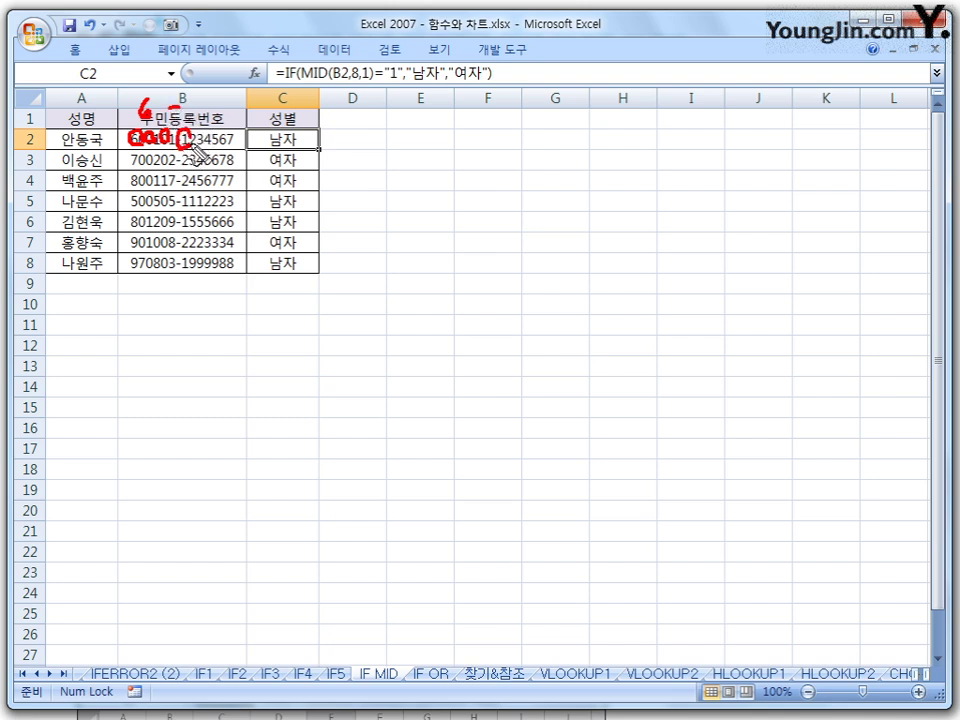
mouse_move(179, 313)
left_mouse_down()
mouse_move(176, 362)
mouse_move(190, 358)
mouse_move(168, 424)
mouse_move(176, 434)
left_mouse_up()
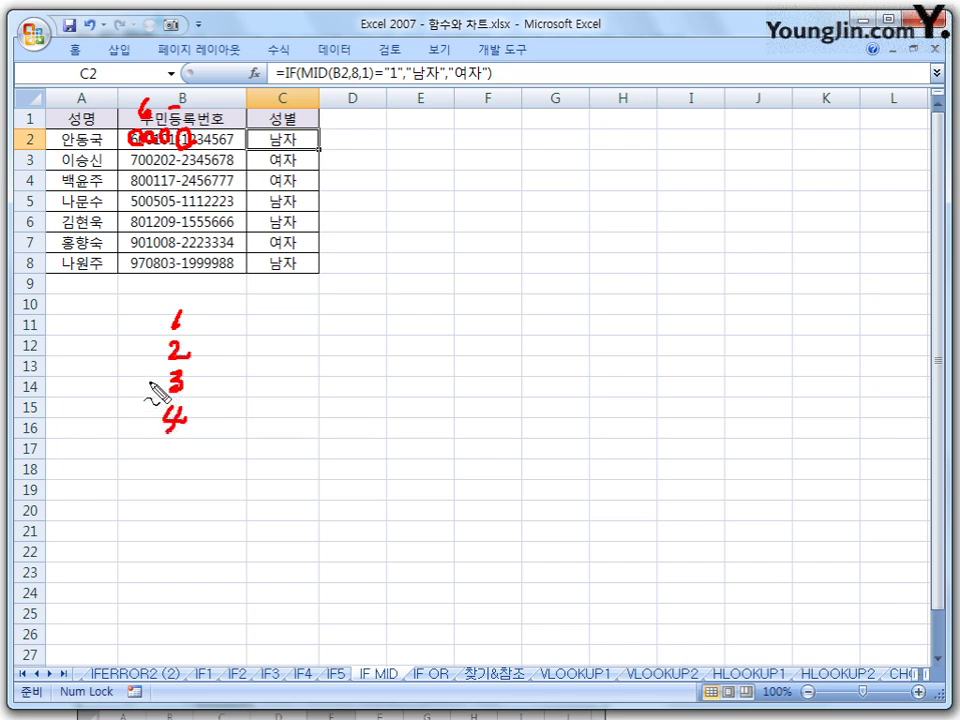
left_click_drag(141, 383, 149, 423)
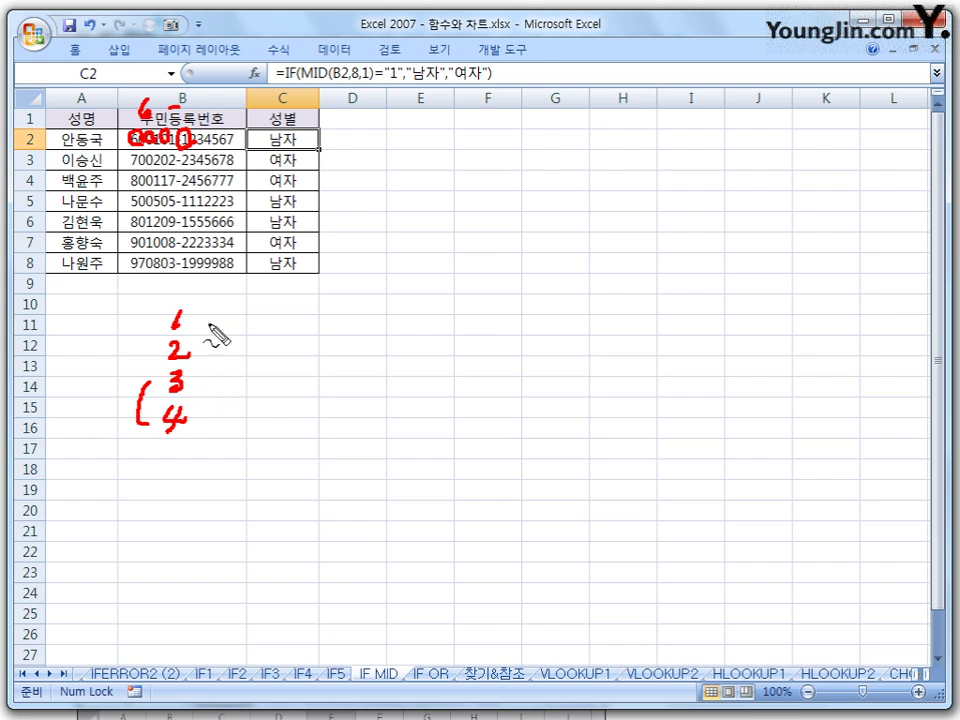
mouse_move(195, 320)
left_mouse_down()
mouse_move(214, 326)
mouse_move(204, 382)
left_mouse_up()
left_click_drag(160, 342, 145, 395)
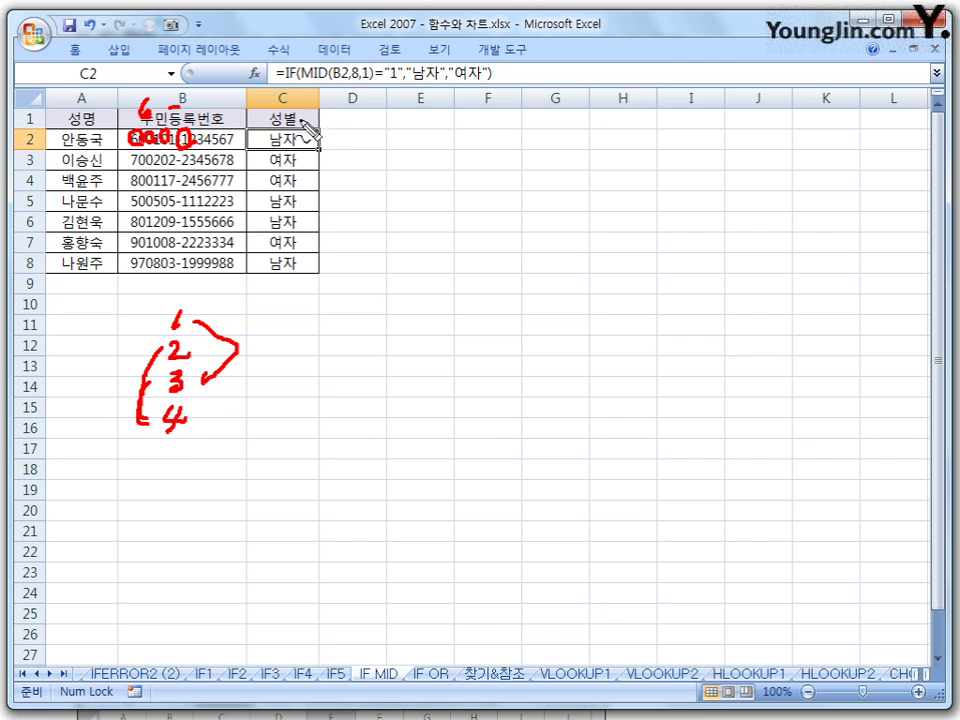
- Underline IF, MID, B2, 8 and 1 in C2's formula, then circle B2's last digits and the gender digits in B3 to B5
left_click_drag(276, 84, 321, 86)
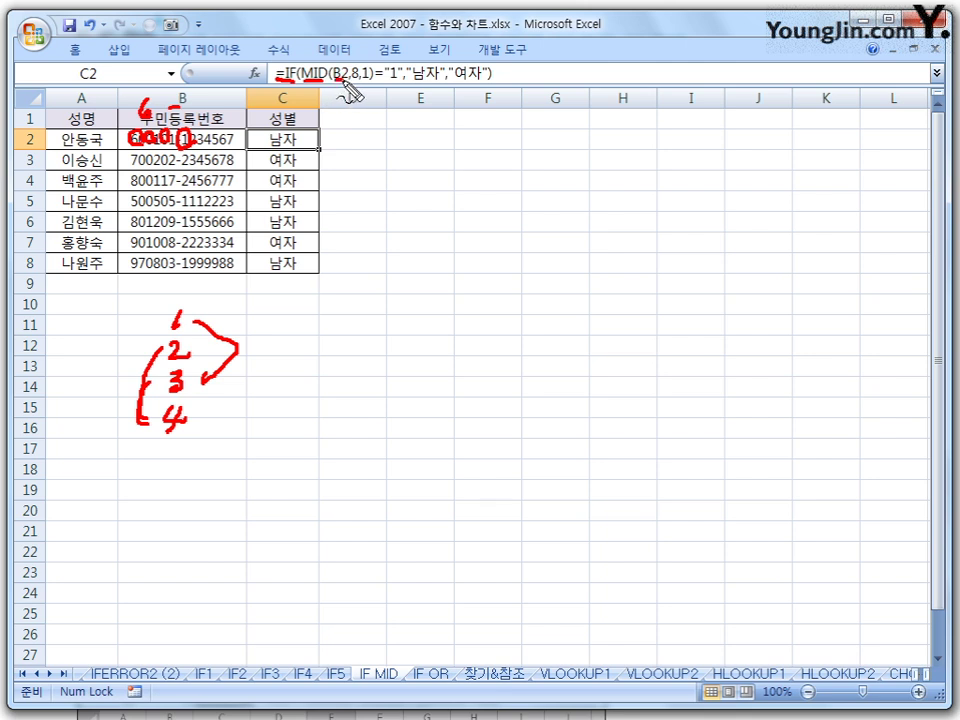
mouse_move(237, 130)
left_mouse_down()
mouse_move(215, 139)
mouse_move(236, 147)
left_mouse_up()
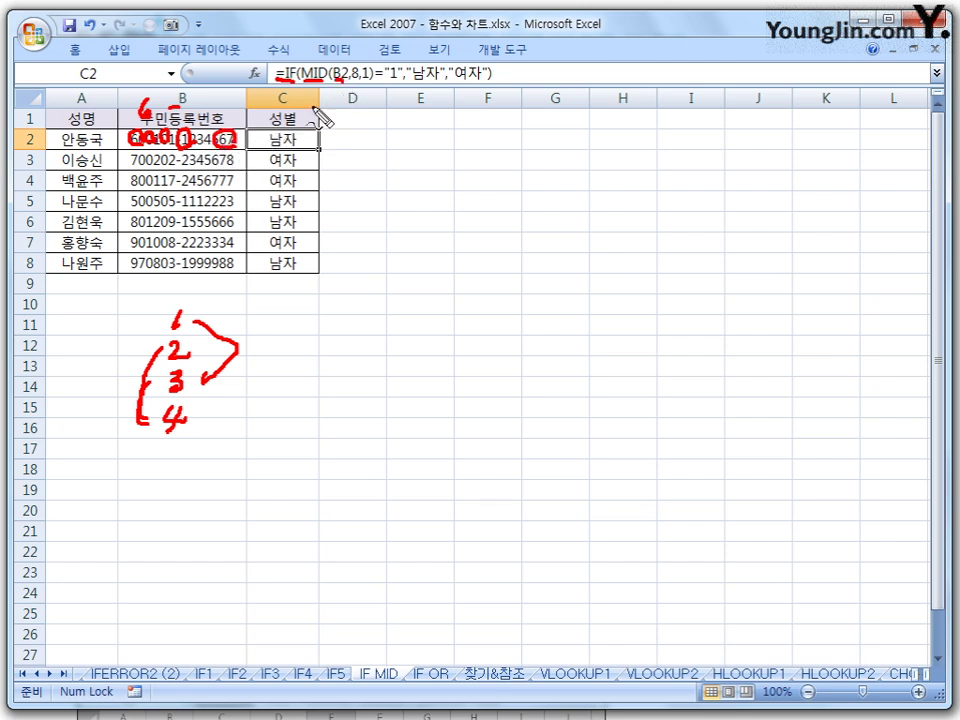
mouse_move(354, 84)
left_mouse_down()
mouse_move(352, 97)
mouse_move(363, 97)
left_mouse_up()
mouse_move(180, 148)
left_mouse_down()
mouse_move(194, 167)
mouse_move(189, 219)
left_mouse_up()
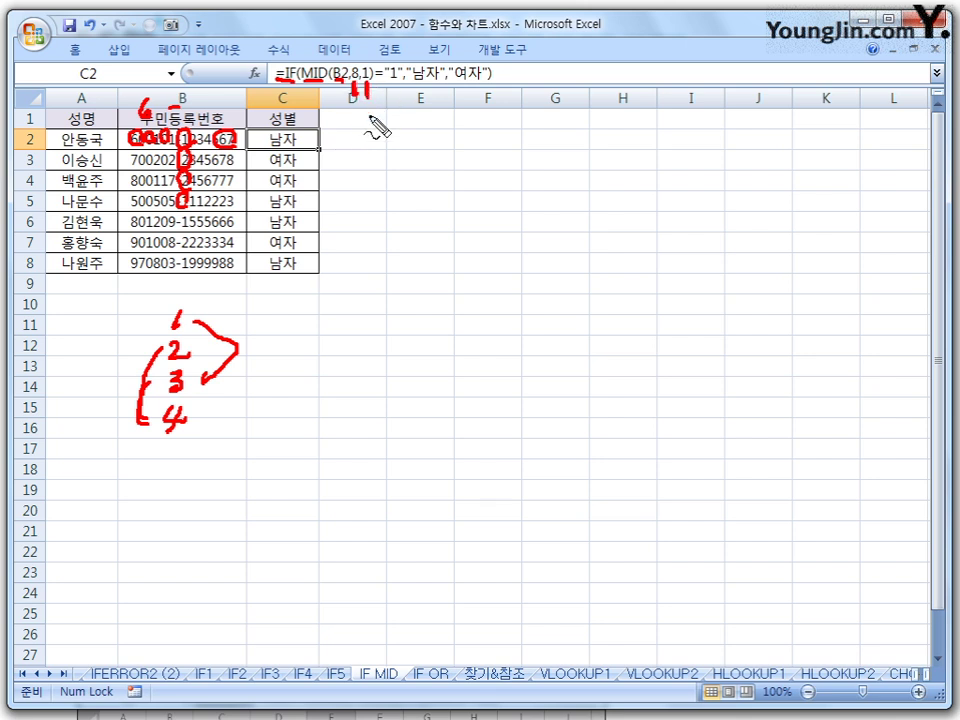
- Write 1="1" beside the table and underline MID in C2's formula again
mouse_move(350, 129)
left_mouse_down()
mouse_move(351, 159)
mouse_move(378, 141)
left_mouse_up()
left_click_drag(364, 147, 378, 147)
left_click_drag(304, 85, 327, 86)
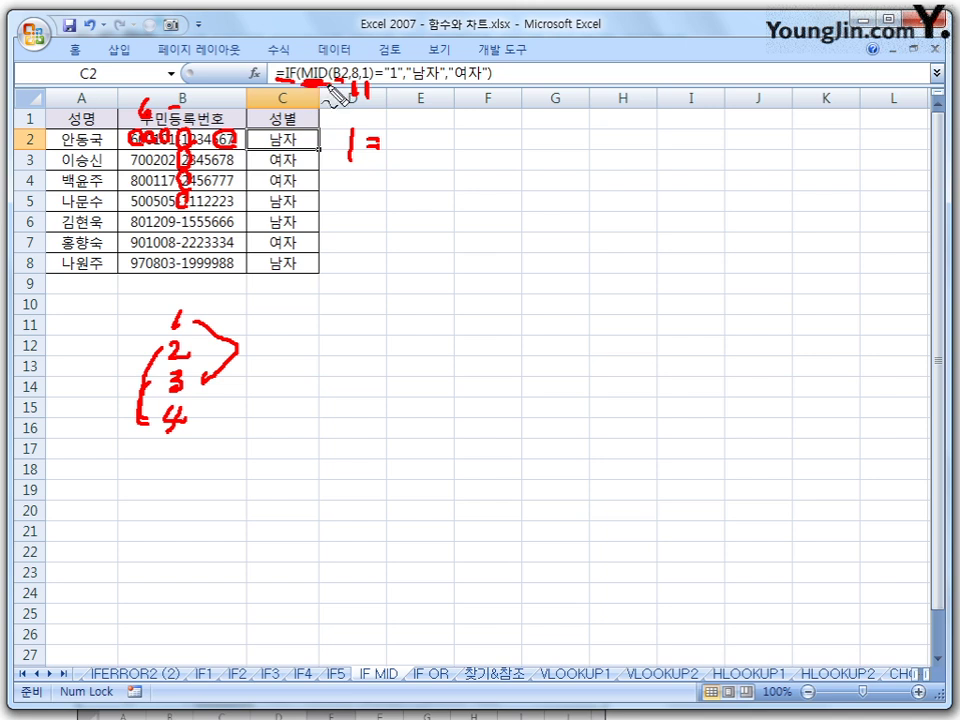
left_click_drag(398, 130, 397, 141)
mouse_move(405, 129)
left_mouse_down()
mouse_move(416, 160)
mouse_move(437, 133)
left_mouse_up()
left_click_drag(444, 121, 443, 132)
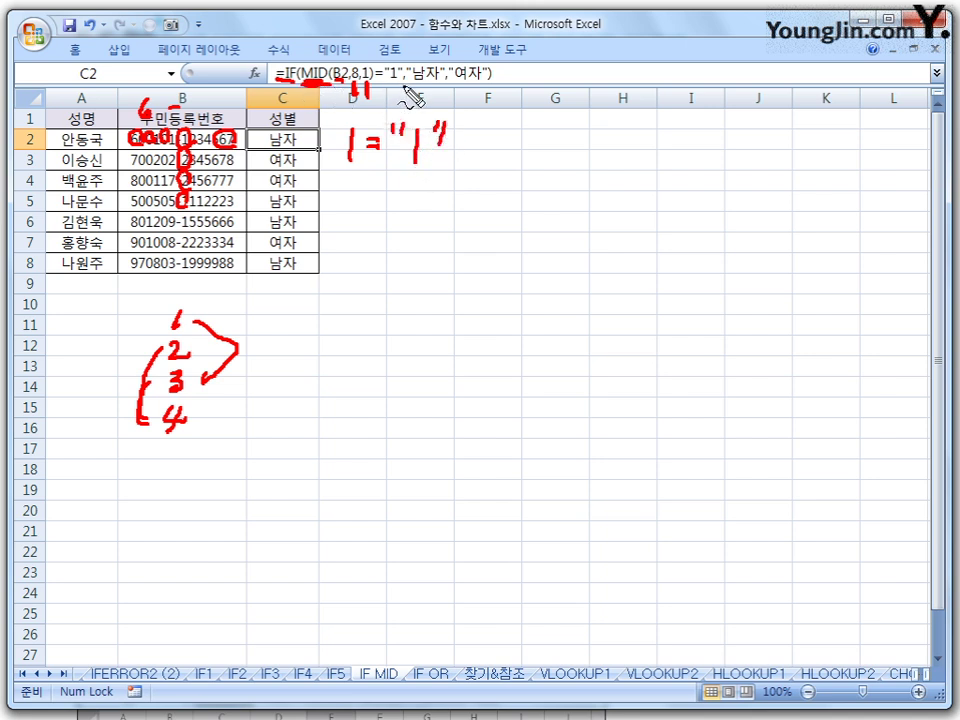
- Circle "1" in C2's formula, then draw two stars beside the handwritten "1" and double-underline it
mouse_move(400, 57)
left_mouse_down()
mouse_move(383, 78)
mouse_move(408, 62)
left_mouse_up()
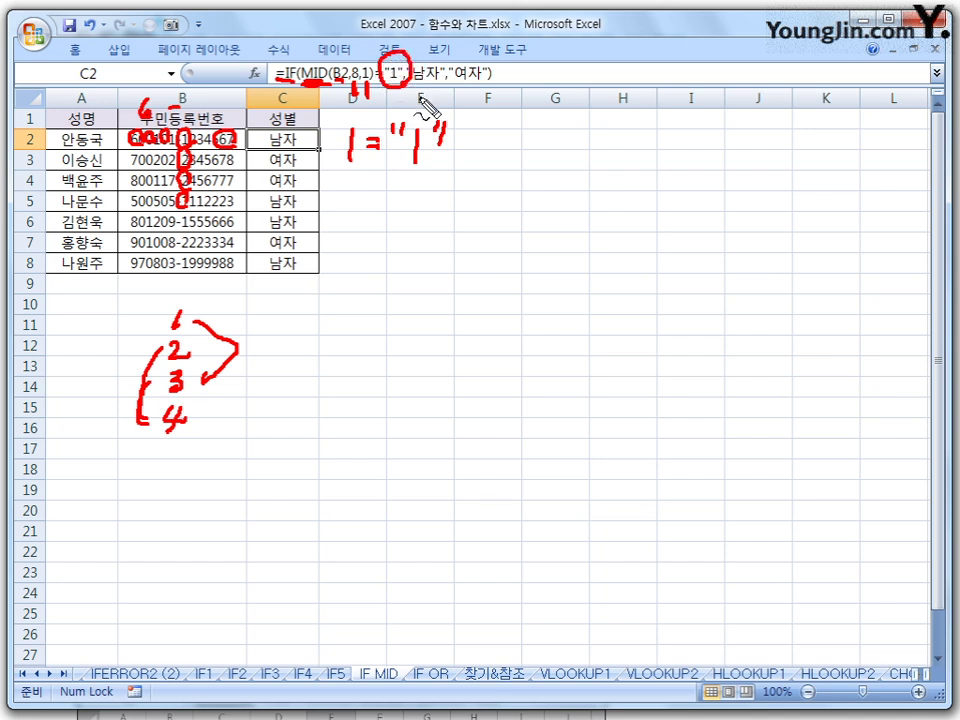
mouse_move(478, 165)
left_mouse_down()
mouse_move(505, 167)
mouse_move(500, 158)
mouse_move(549, 138)
mouse_move(483, 171)
left_mouse_up()
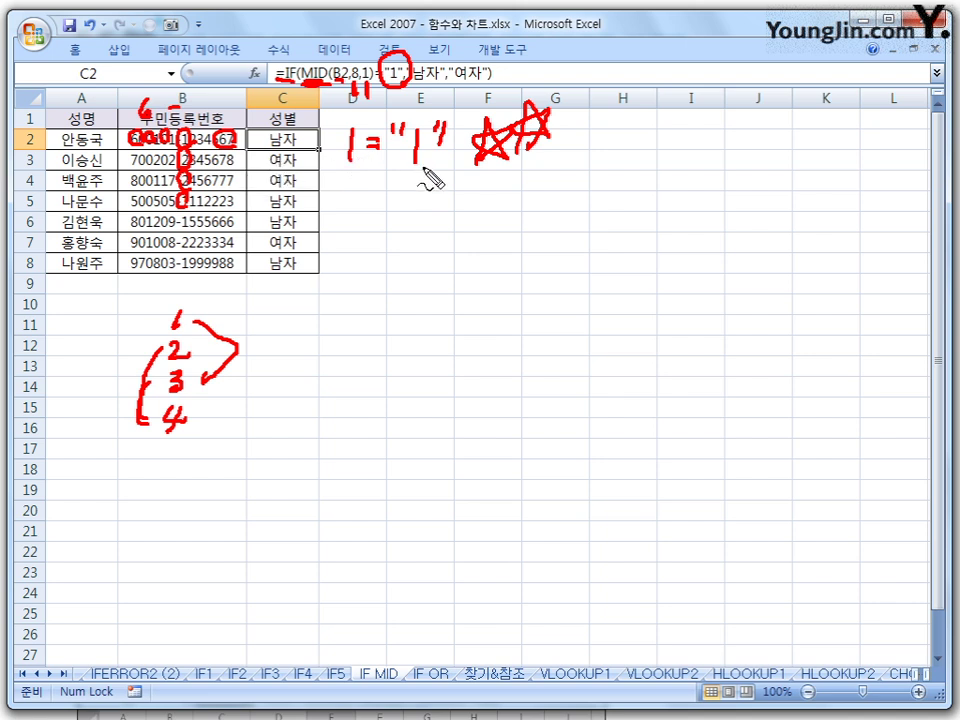
left_click_drag(397, 178, 462, 183)
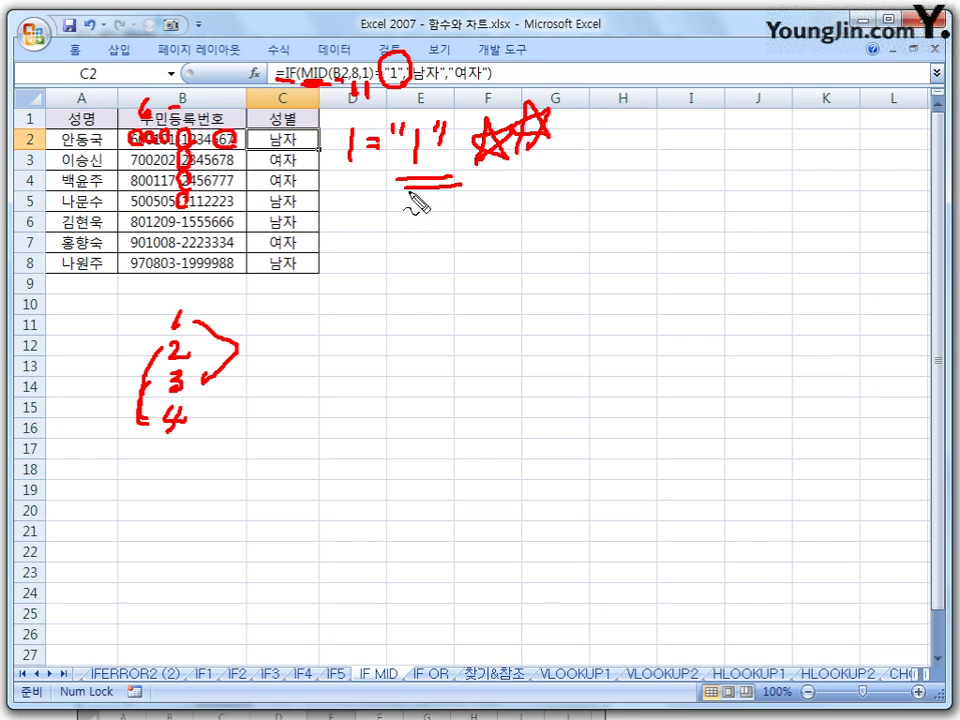
- Draw arrows from the formula's "1" to 남자 and 여자 and from MID to the handwritten "1", then clear the annotations
mouse_move(404, 88)
left_mouse_down()
mouse_move(432, 92)
mouse_move(448, 50)
mouse_move(476, 62)
left_mouse_up()
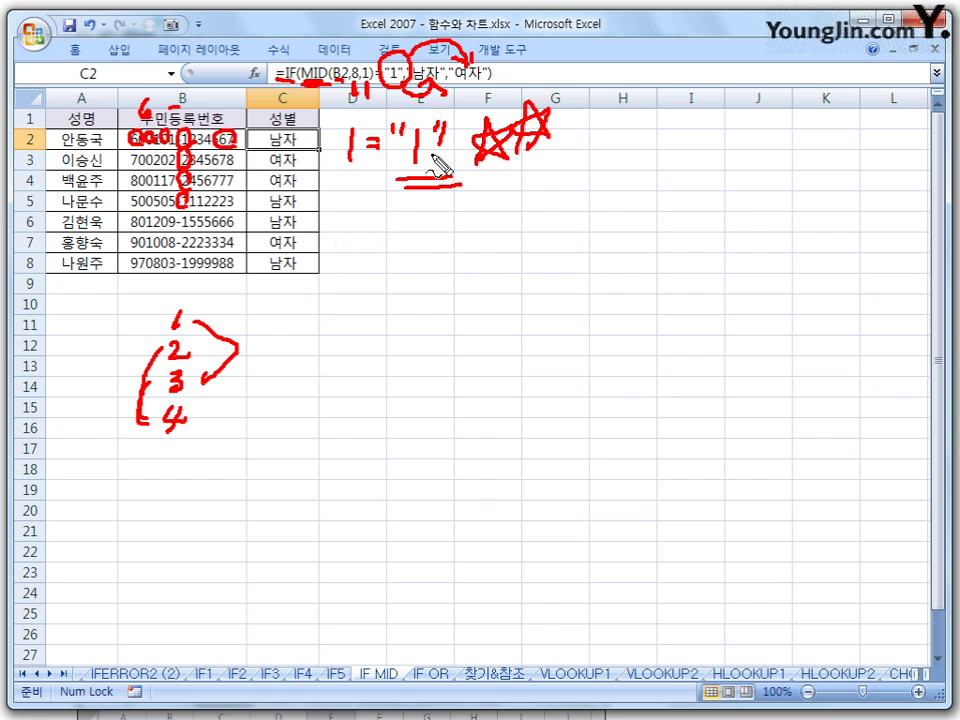
mouse_move(315, 95)
left_mouse_down()
mouse_move(356, 242)
mouse_move(406, 210)
left_mouse_up()
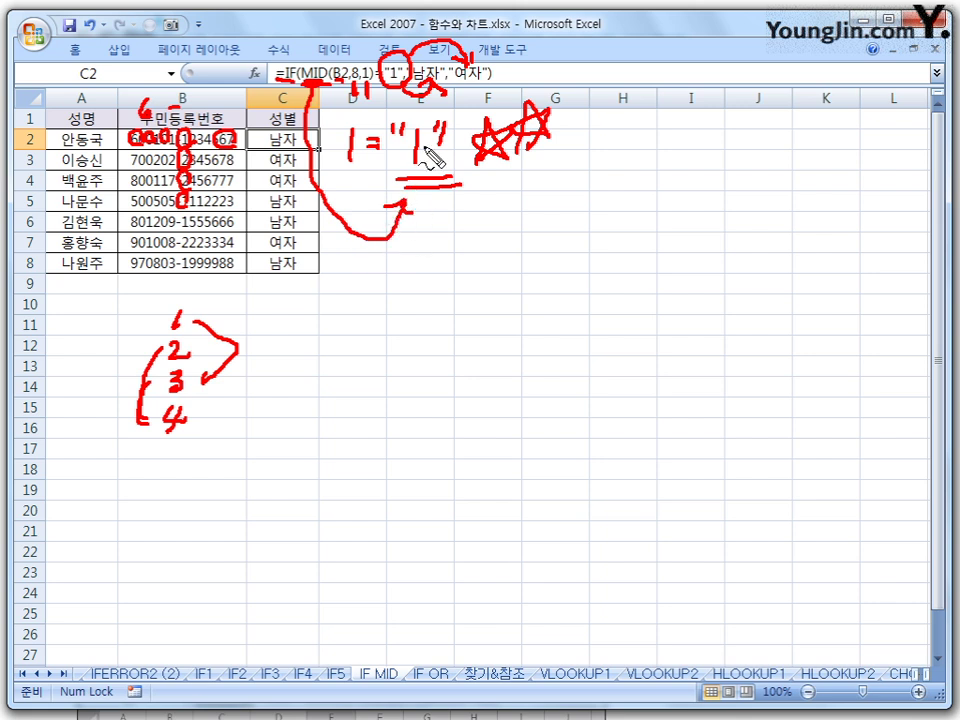
key("Escape")
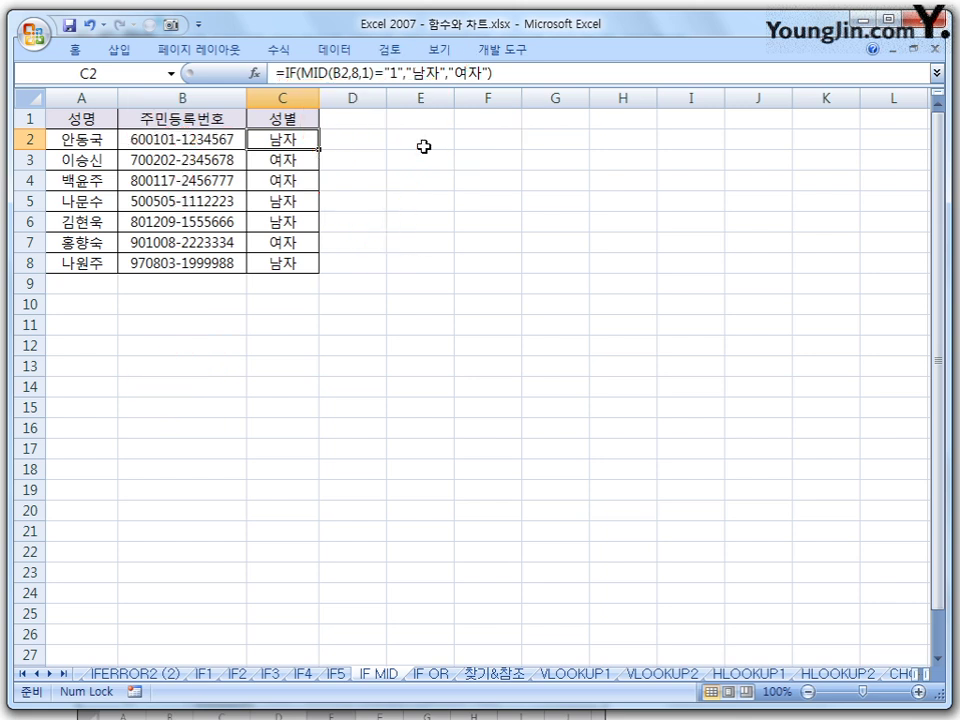
- On sheet IF OR, underline AND and its three conditions in E2's formula and circle the matching grades in B2, C2 and D2
left_click(434, 676)
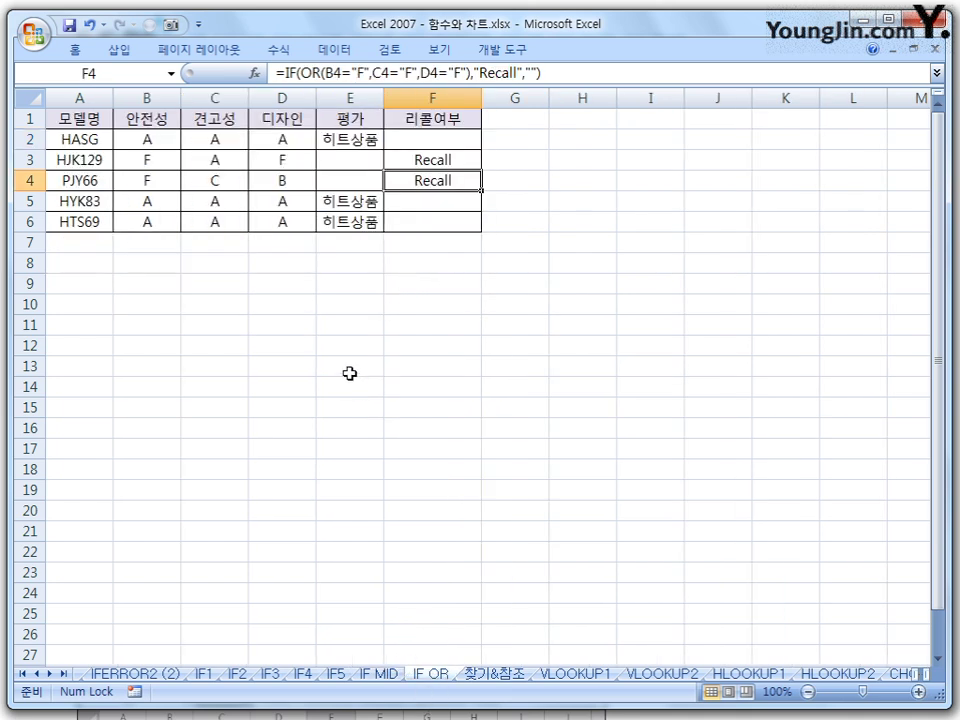
left_click(345, 140)
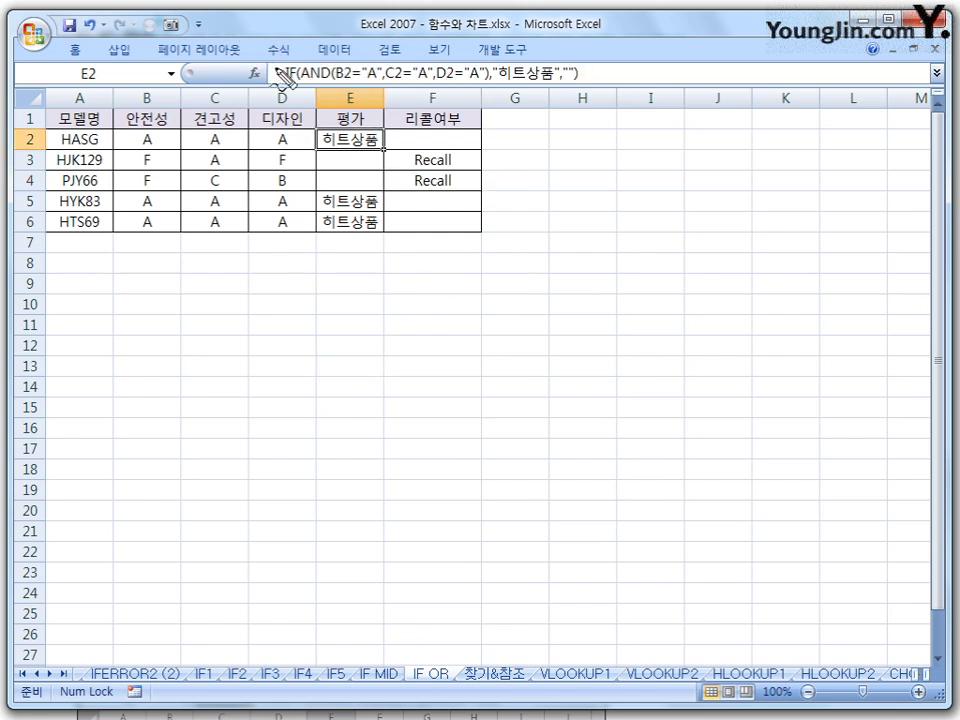
left_click_drag(307, 78, 320, 80)
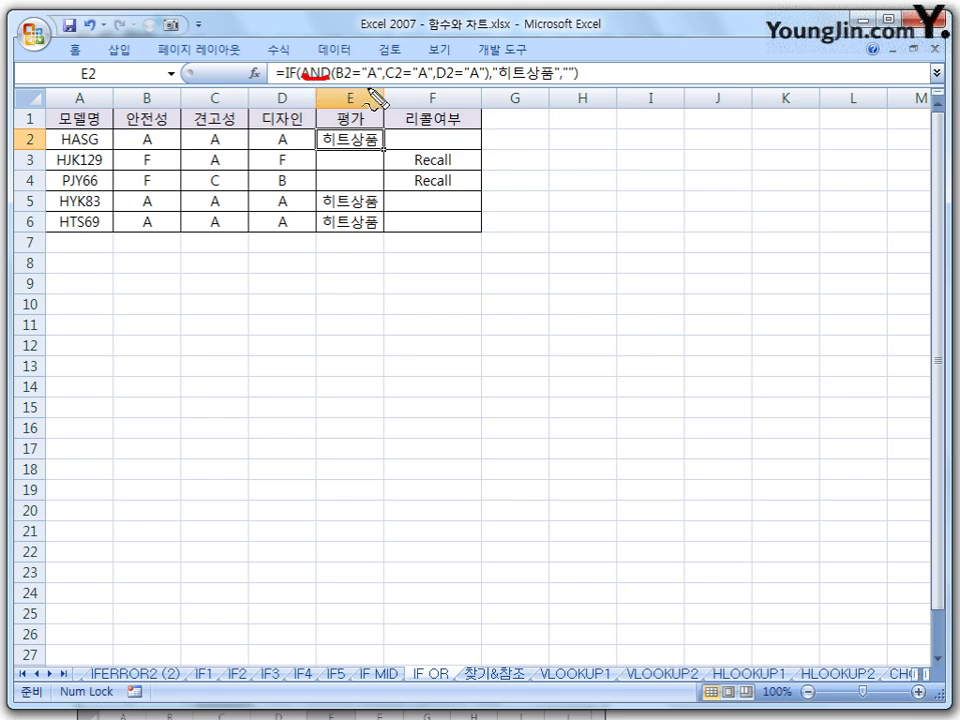
left_click_drag(308, 82, 372, 84)
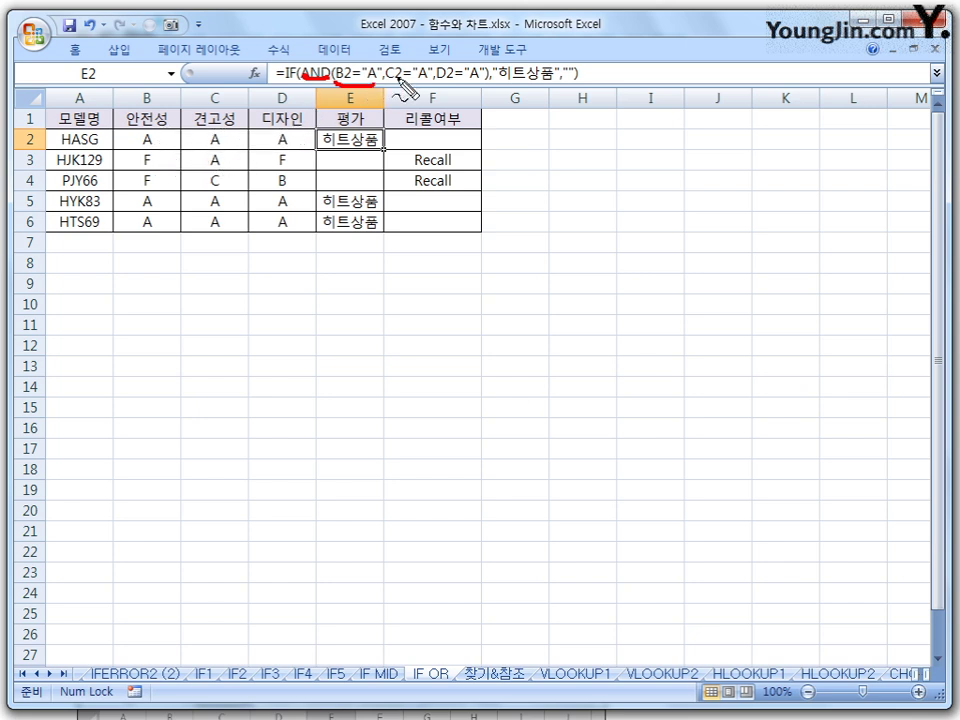
left_click_drag(150, 128, 158, 138)
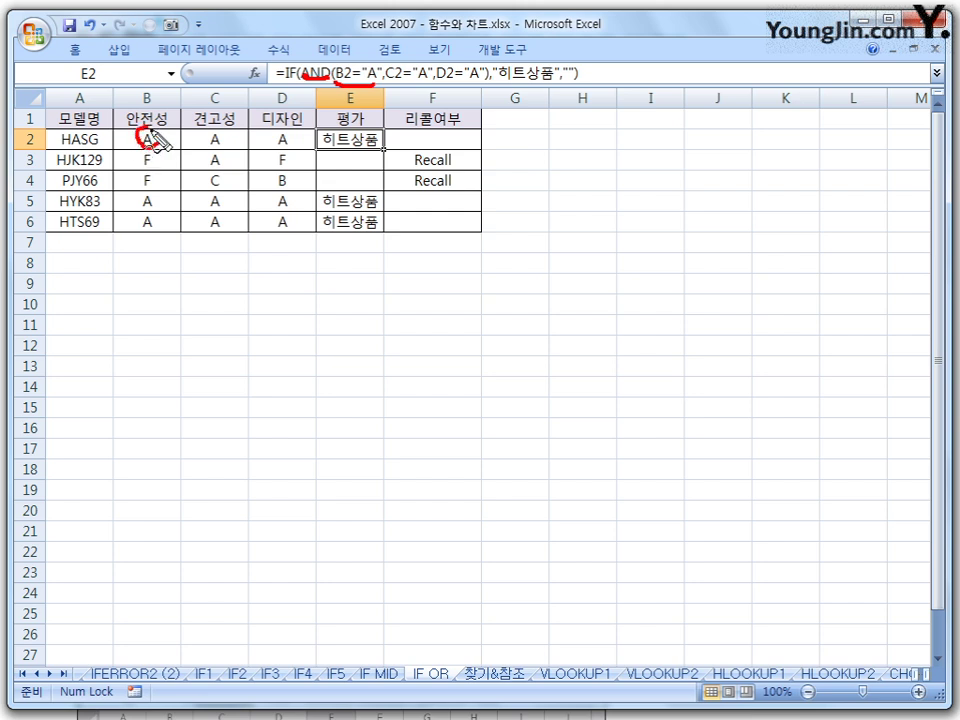
left_click_drag(390, 85, 418, 86)
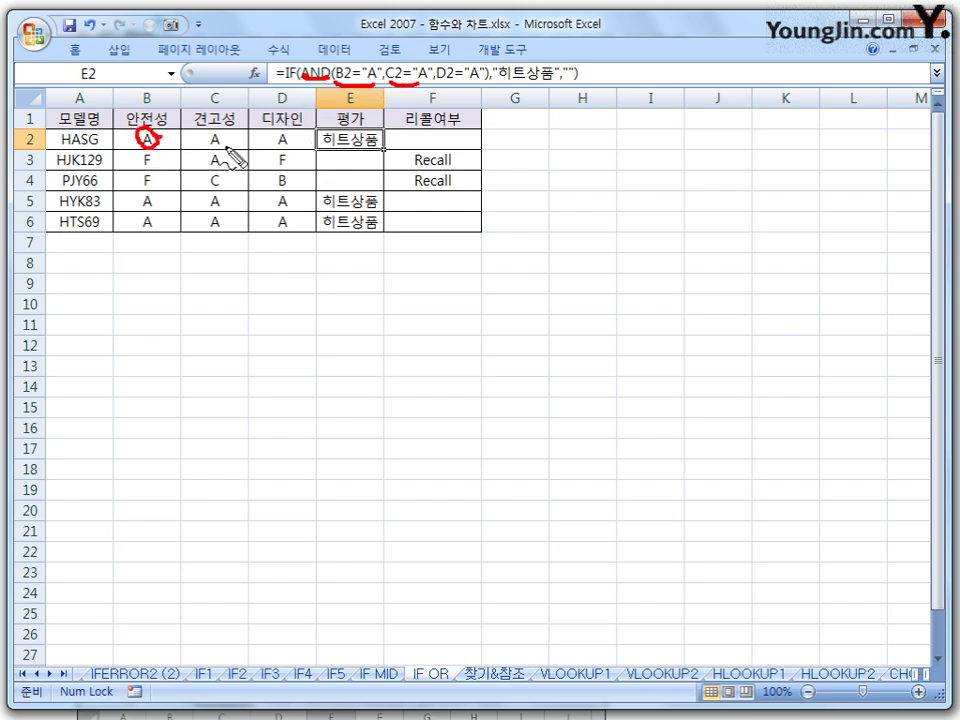
mouse_move(207, 134)
left_mouse_down()
mouse_move(214, 143)
mouse_move(244, 127)
left_mouse_up()
left_click_drag(440, 85, 472, 84)
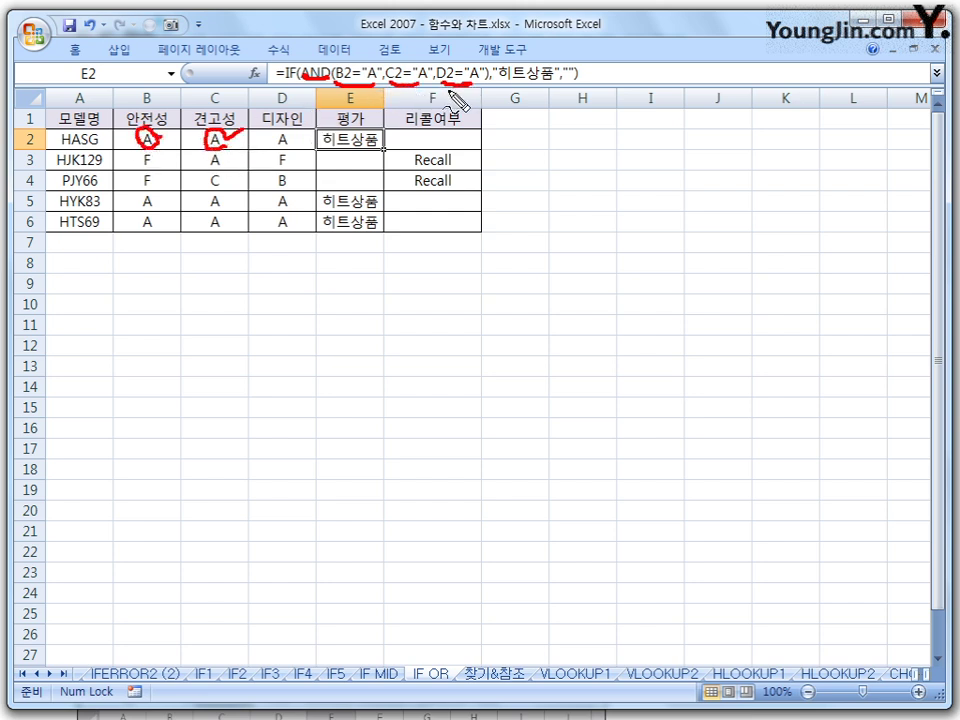
left_click_drag(270, 134, 305, 128)
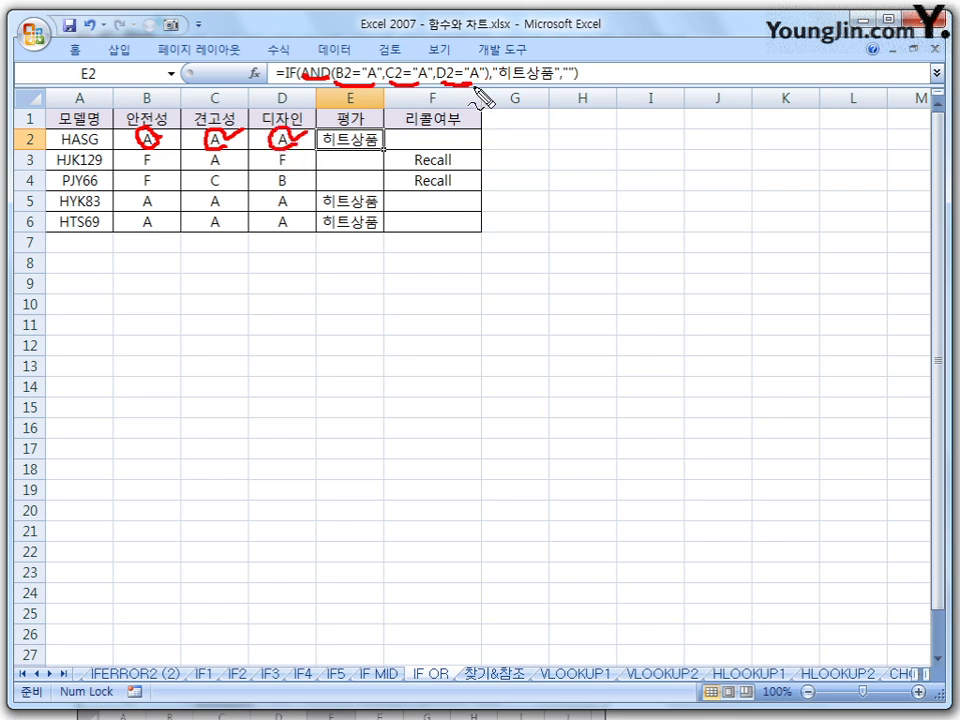
- Circle each "A" and "히트상품" in E2's formula, and draw arrows to "히트상품" and the empty "" argument
left_click_drag(487, 95, 528, 97)
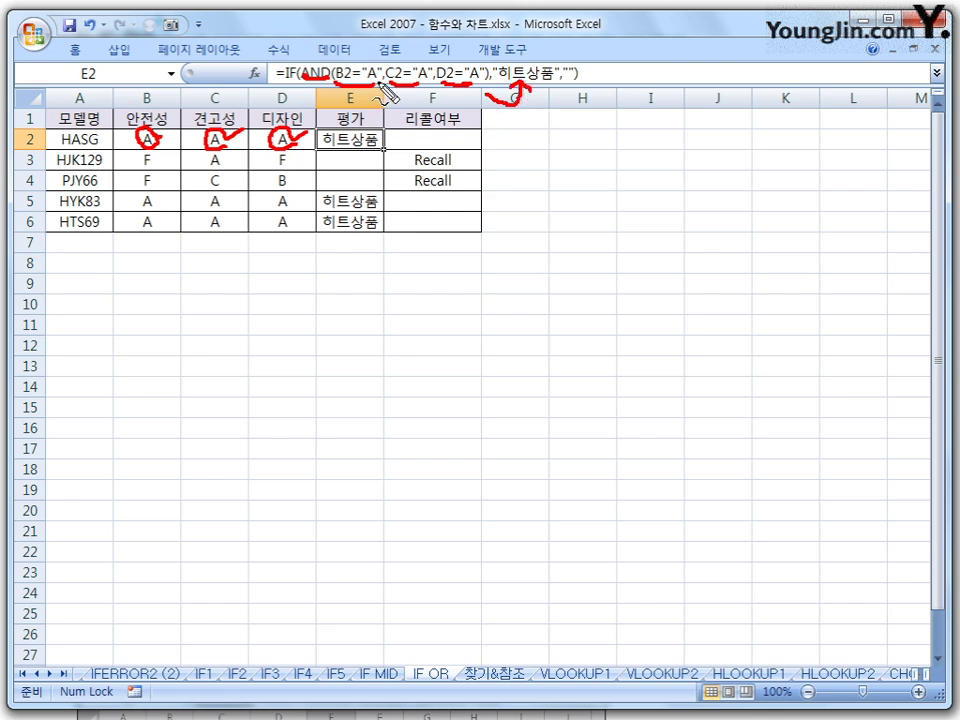
mouse_move(381, 88)
left_mouse_down()
mouse_move(362, 66)
mouse_move(372, 88)
left_mouse_up()
mouse_move(420, 62)
left_mouse_down()
mouse_move(418, 78)
mouse_move(440, 66)
mouse_move(548, 70)
mouse_move(525, 90)
left_mouse_up()
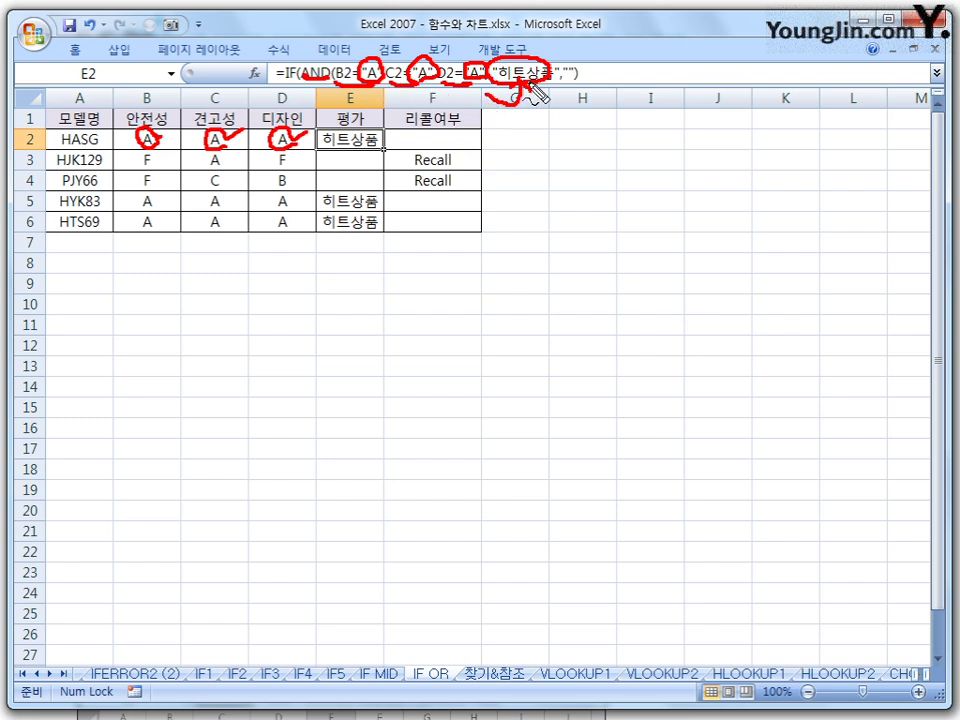
mouse_move(553, 116)
left_mouse_down()
mouse_move(567, 85)
mouse_move(577, 91)
left_mouse_up()
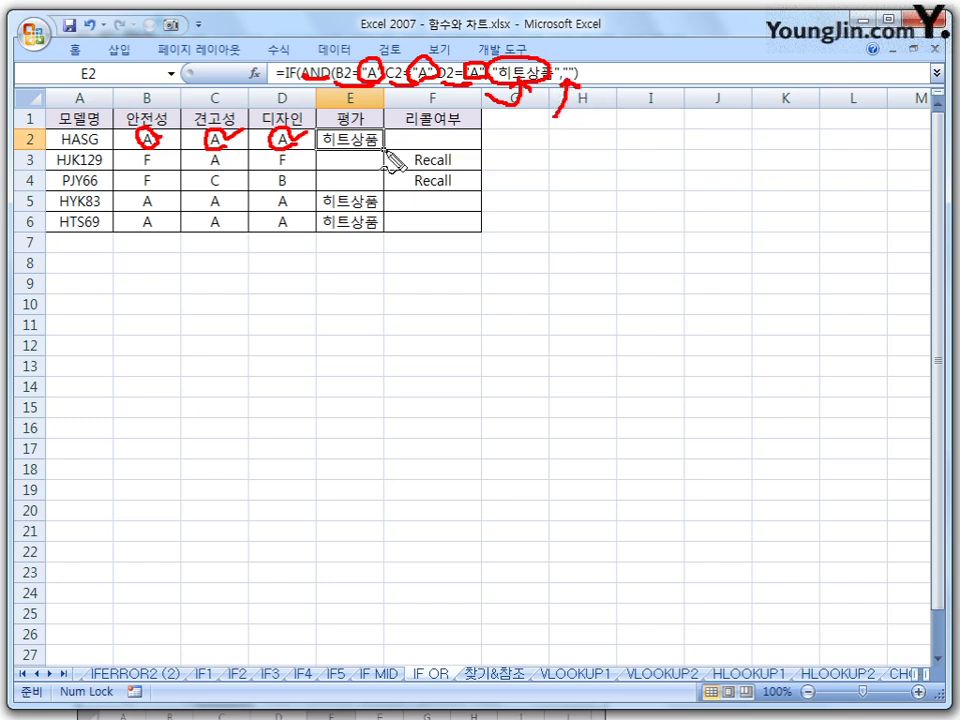
- Underline the A grades in rows 5 and 6 and circle 히트상품 in E5, E6 and E2
mouse_move(133, 204)
left_mouse_down()
mouse_move(280, 204)
mouse_move(272, 235)
left_mouse_up()
left_click_drag(345, 200, 345, 230)
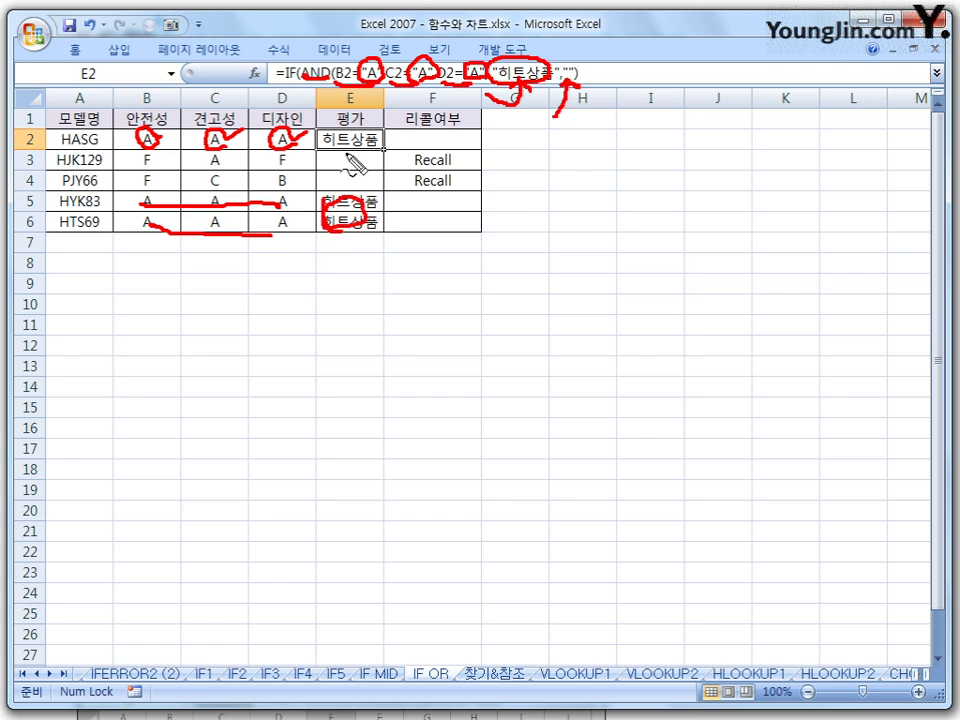
left_click_drag(332, 134, 340, 128)
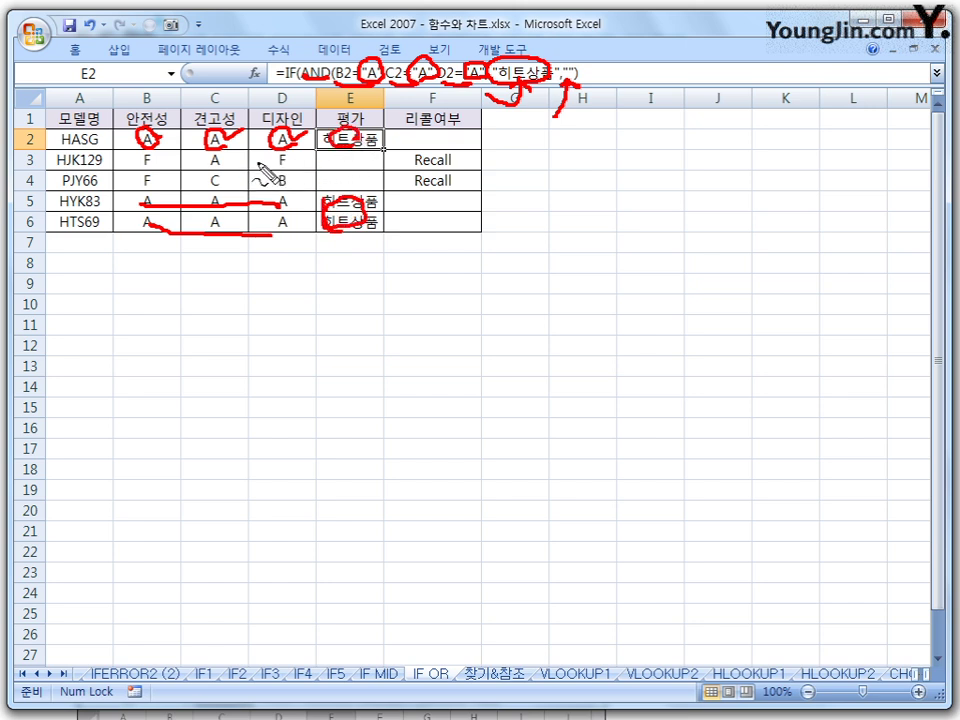
- Mark the non-A grades and blank ratings in rows 3 and 4, circle AND in the formula, and clear the annotations
left_click_drag(273, 163, 290, 158)
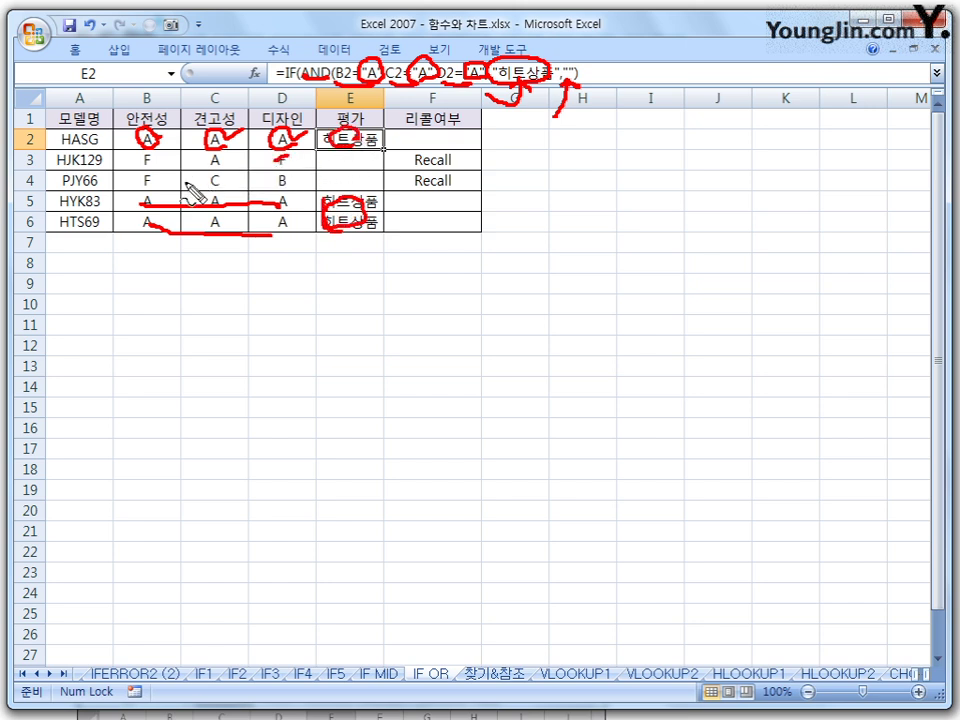
left_click_drag(141, 181, 226, 173)
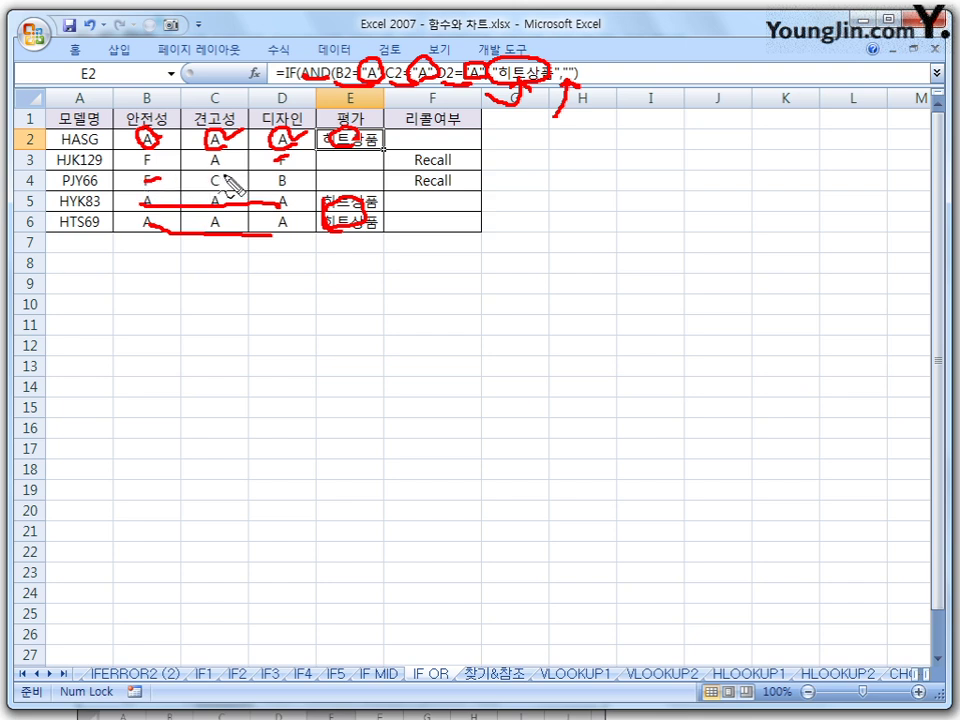
mouse_move(287, 186)
left_mouse_down()
mouse_move(357, 163)
mouse_move(352, 188)
left_mouse_up()
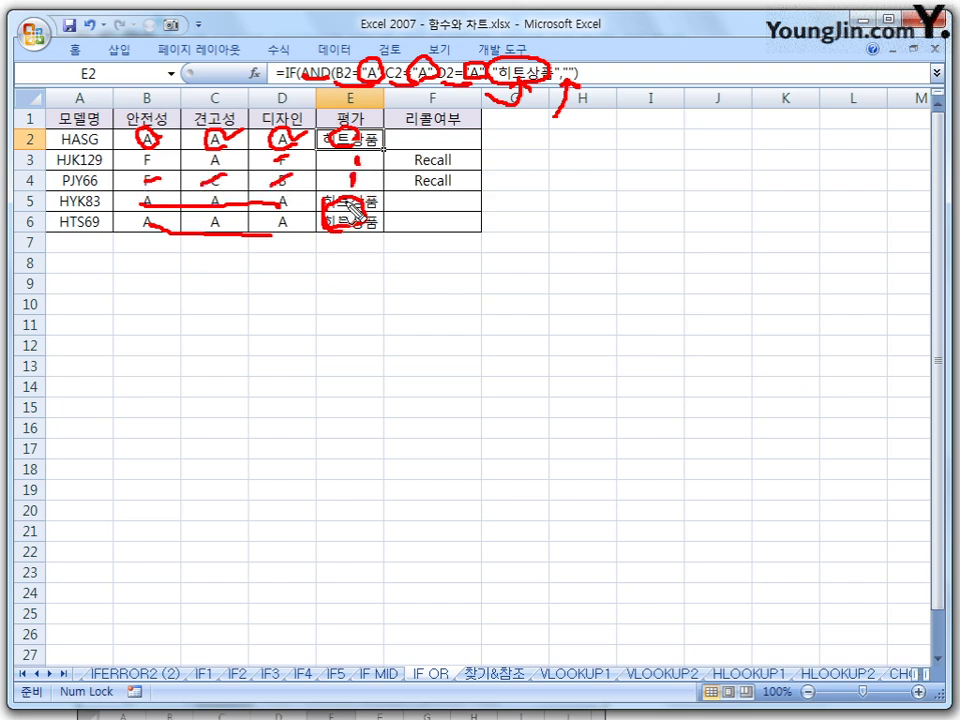
mouse_move(327, 86)
left_mouse_down()
mouse_move(321, 60)
mouse_move(310, 84)
mouse_move(327, 72)
left_mouse_up()
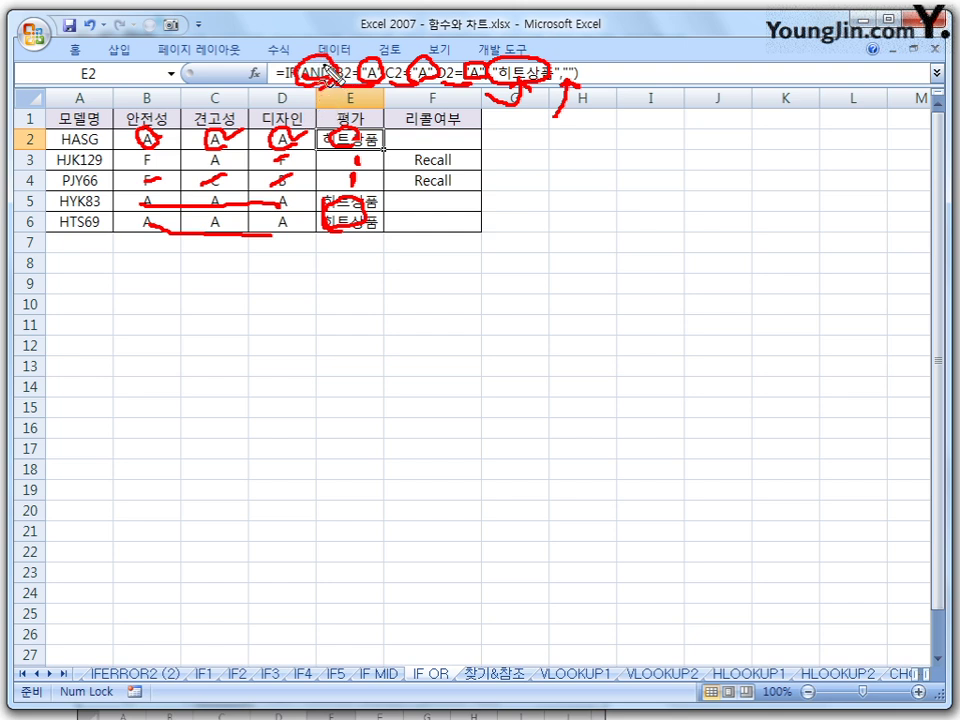
key("Escape")
- Underline OR and its three "F" conditions in F2's formula and circle the grades they test in B2, C2 and D2
left_click(455, 142)
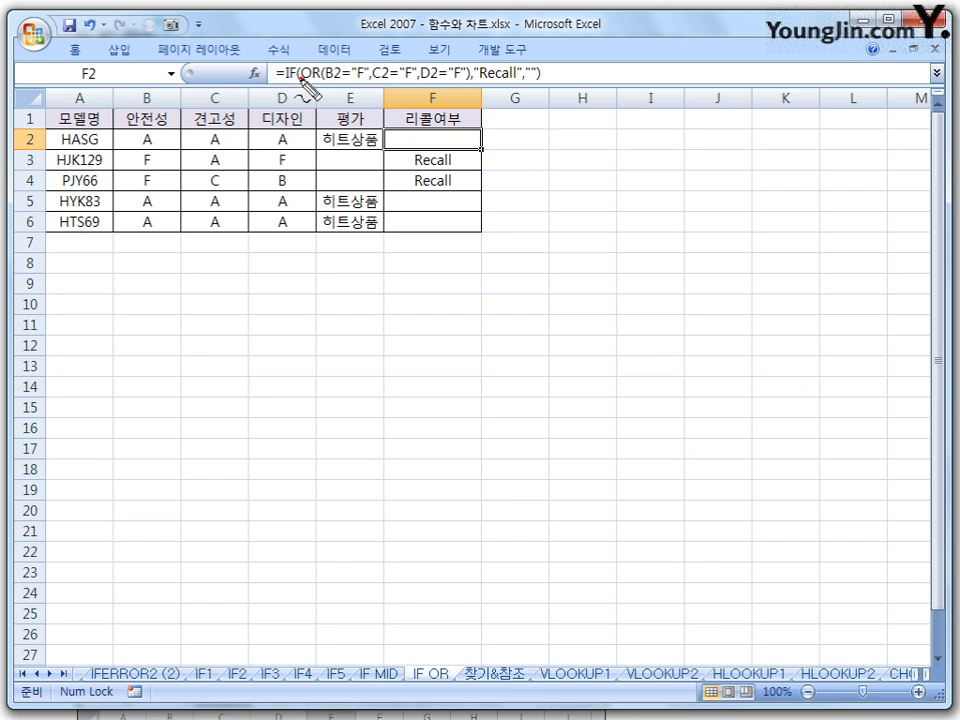
left_click_drag(308, 84, 360, 82)
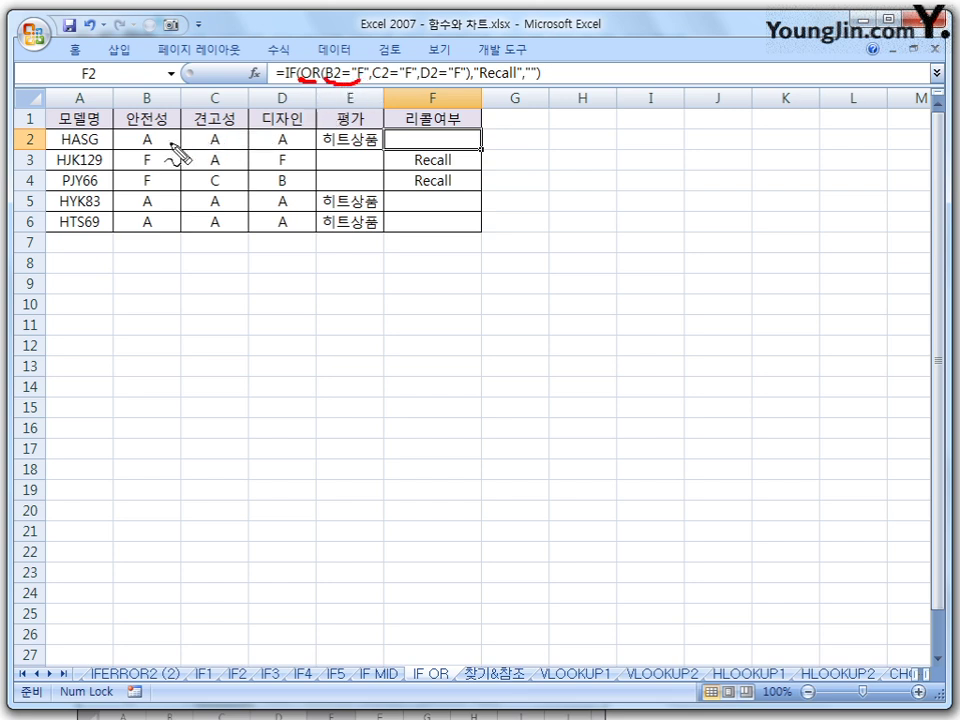
mouse_move(168, 136)
left_mouse_down()
mouse_move(132, 130)
mouse_move(166, 132)
left_mouse_up()
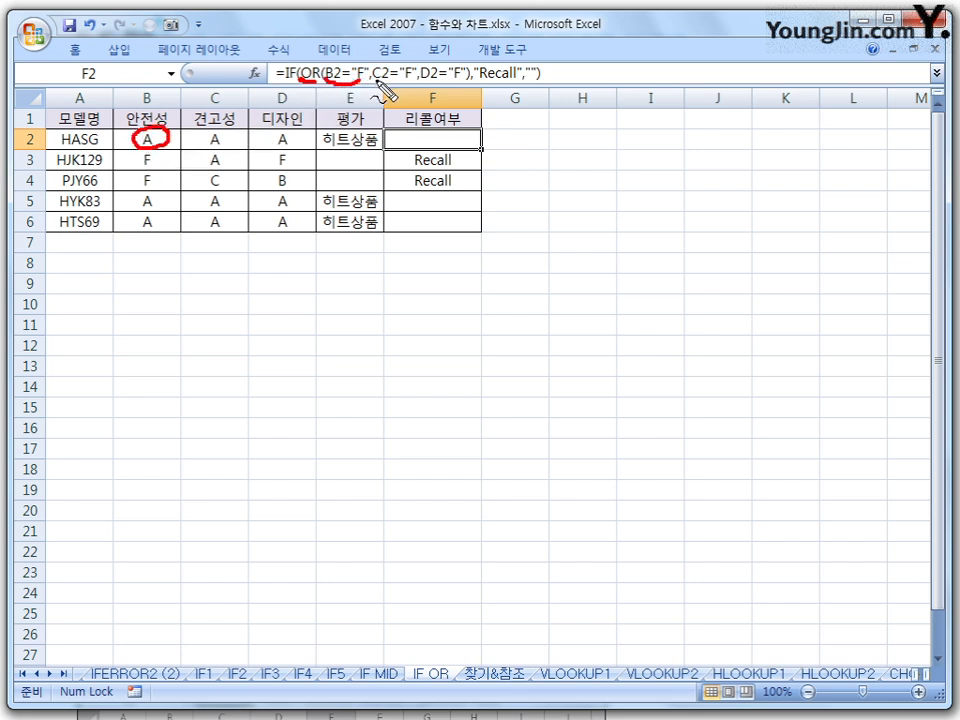
left_click_drag(376, 84, 413, 83)
left_click_drag(238, 126, 242, 140)
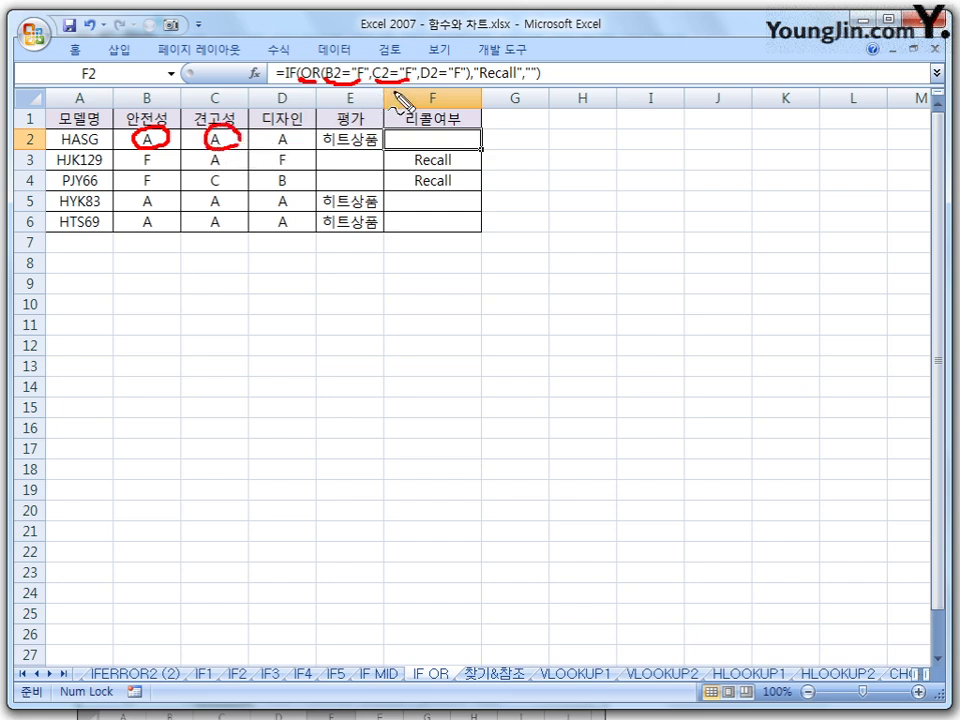
left_click_drag(421, 84, 456, 84)
mouse_move(293, 146)
left_mouse_down()
mouse_move(278, 156)
mouse_move(296, 138)
left_mouse_up()
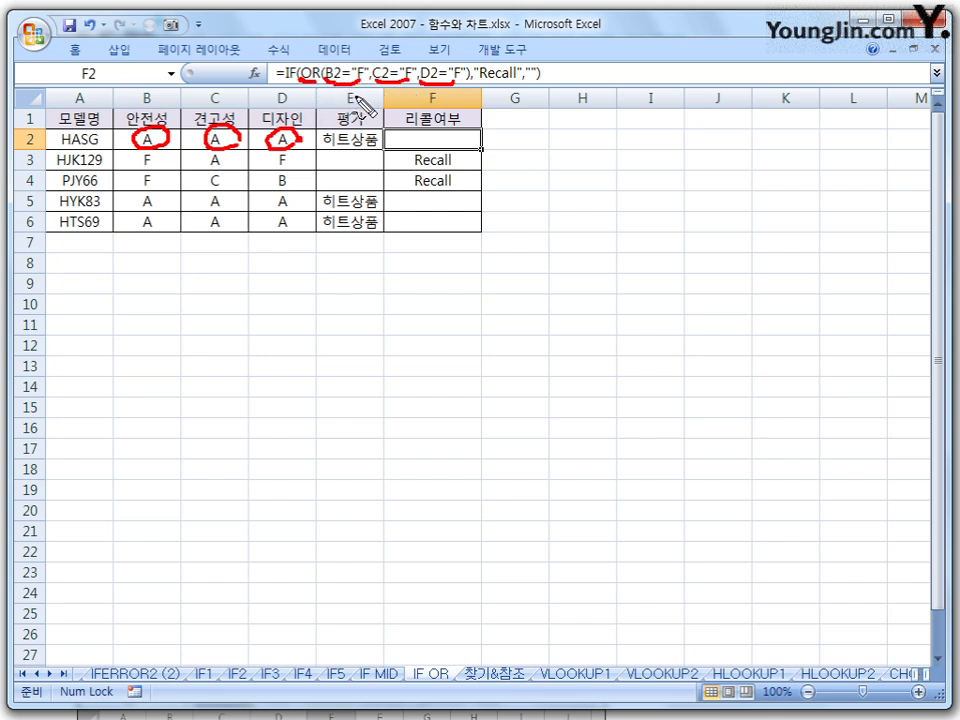
- Underline "Recall" in F2's formula, mark blank cell F2, draw an arrow to the "" argument, and write "" beside the table
left_click_drag(480, 84, 512, 84)
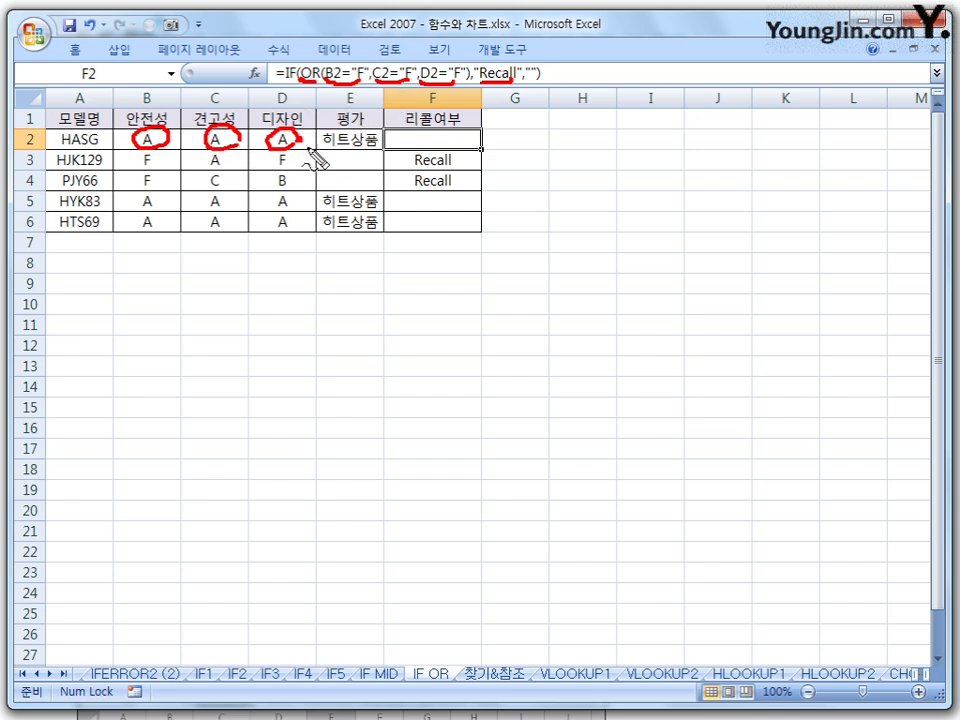
left_click_drag(430, 136, 441, 137)
mouse_move(455, 94)
left_mouse_down()
mouse_move(527, 110)
mouse_move(531, 87)
mouse_move(541, 97)
left_mouse_up()
mouse_move(548, 143)
left_mouse_down()
mouse_move(542, 154)
mouse_move(556, 152)
left_mouse_up()
left_click_drag(582, 135, 576, 147)
left_click_drag(596, 133, 589, 146)
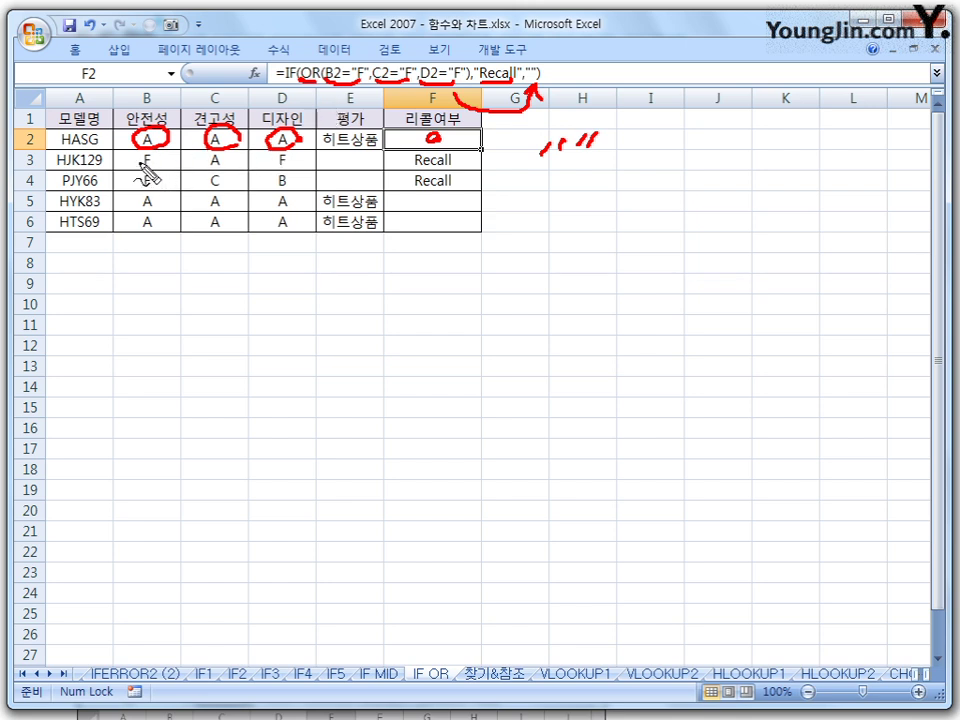
- Underline the F grades in B3, D3 and B4 and the matching Recall results in F3 and F4
left_click_drag(139, 155, 161, 157)
left_click_drag(279, 168, 294, 167)
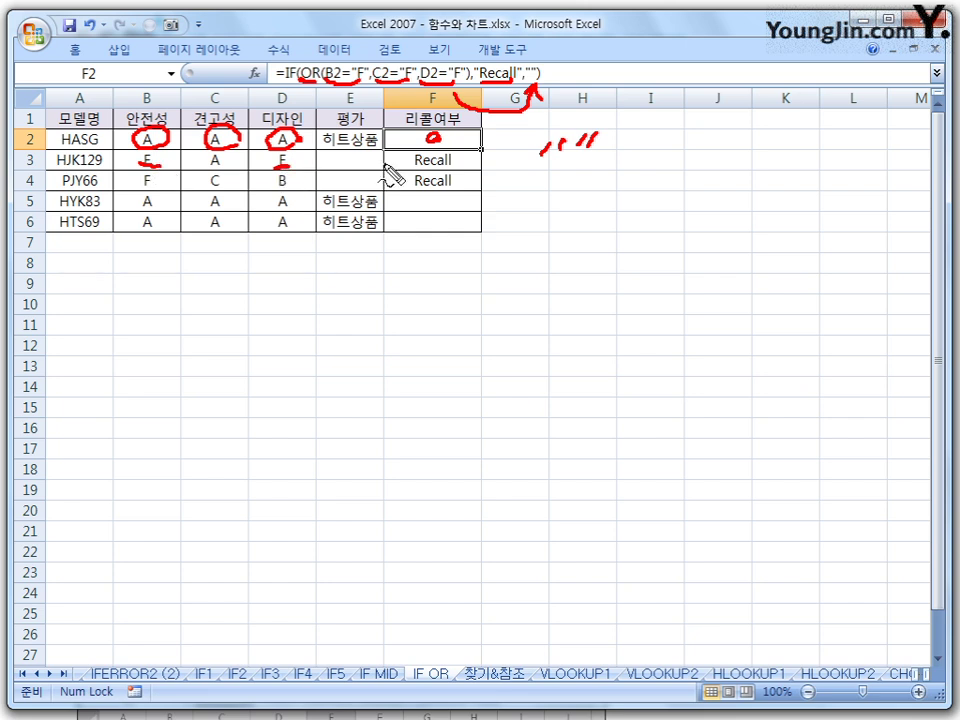
left_click_drag(414, 168, 450, 167)
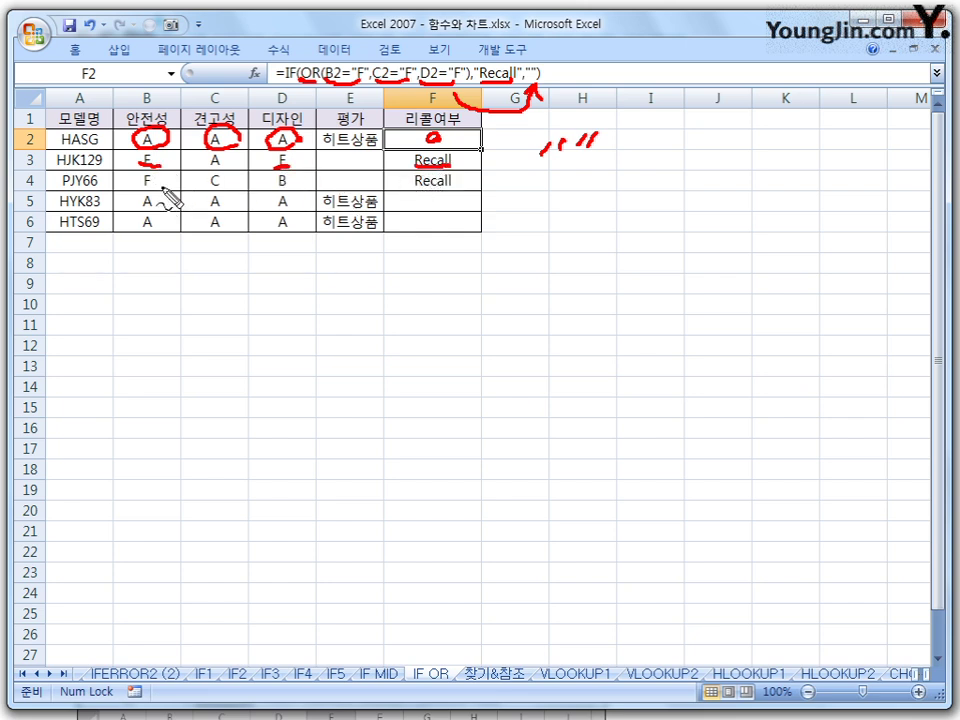
left_click_drag(140, 187, 163, 186)
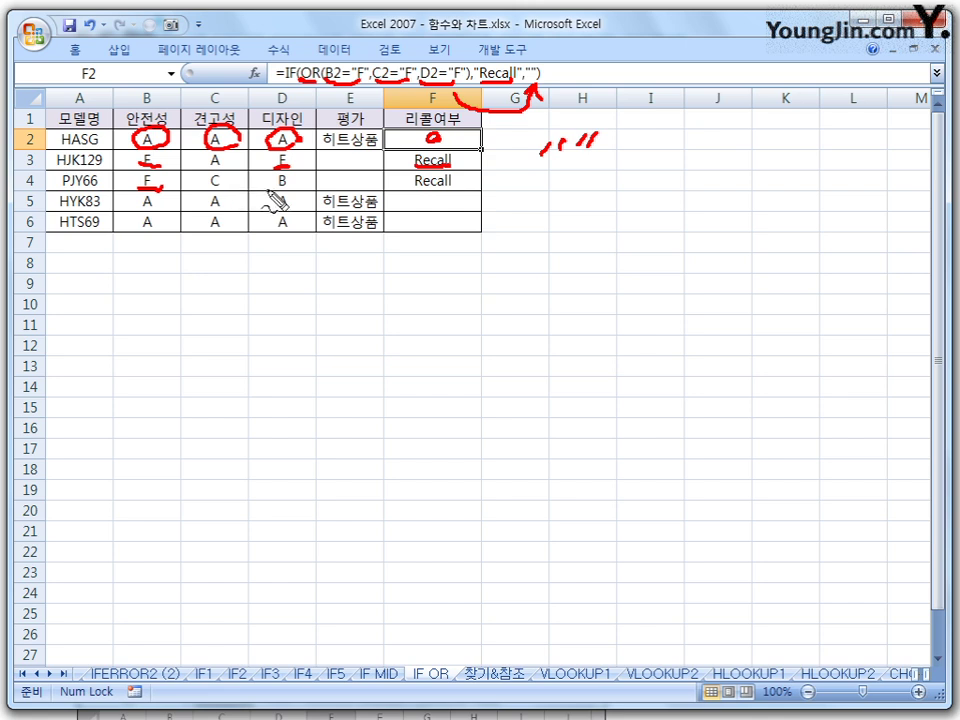
left_click_drag(412, 187, 452, 186)
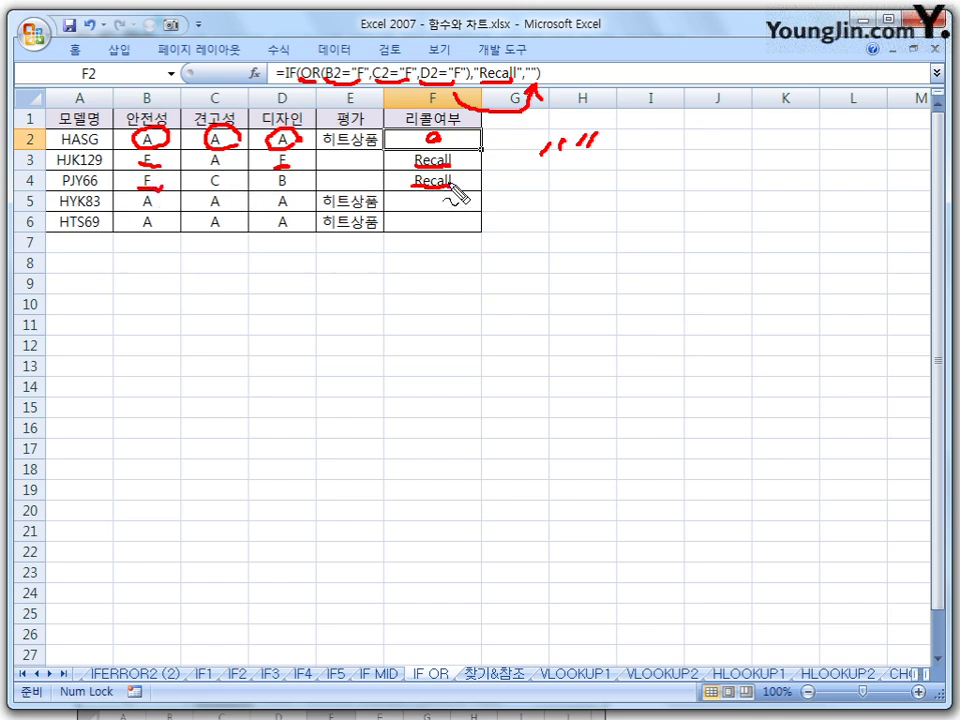
- Underline the A grades across rows 5 and 6 and mark the blank recall cells F5 and F6 with dots
left_click_drag(136, 207, 290, 207)
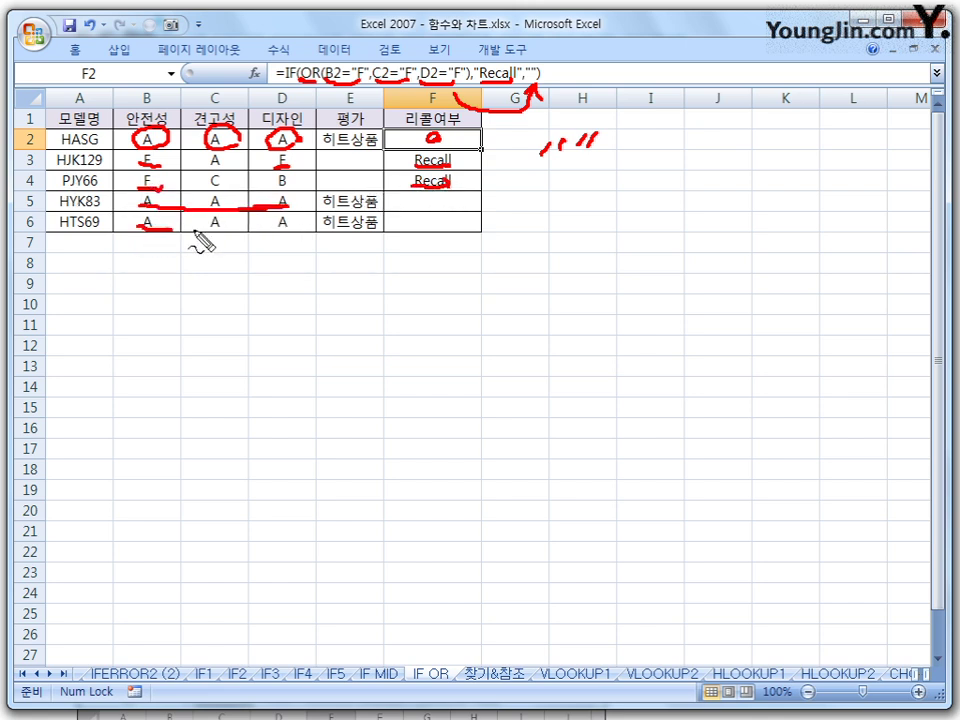
left_click_drag(138, 229, 273, 230)
left_click(447, 221)
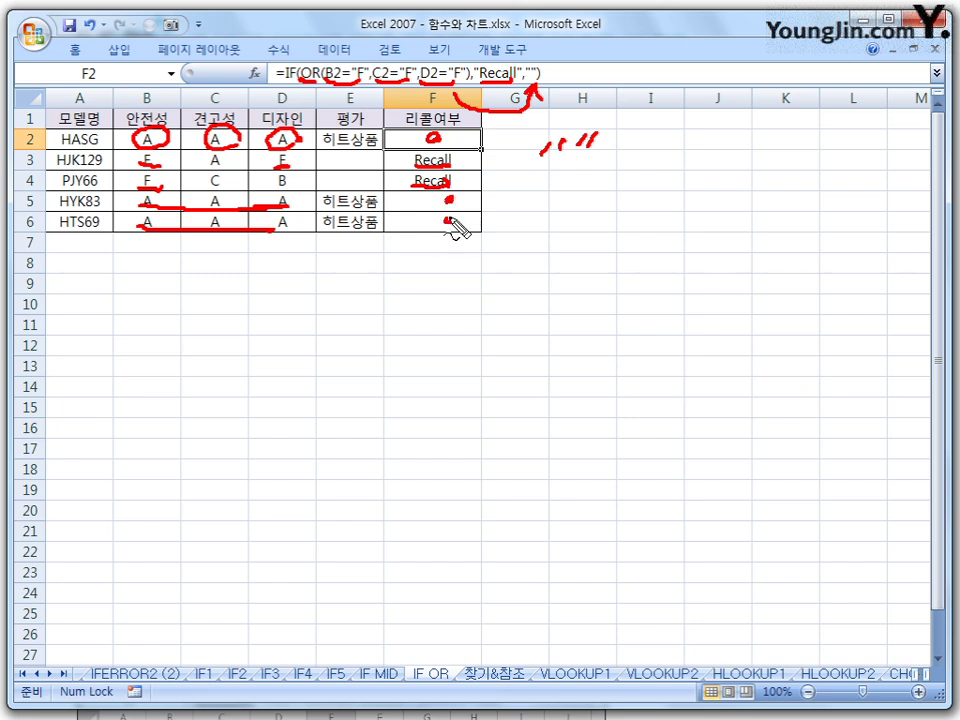
- Circle OR in F2's formula, handwrite "AND" and "OR" below the table, and clear all annotations
left_click_drag(305, 80, 312, 82)
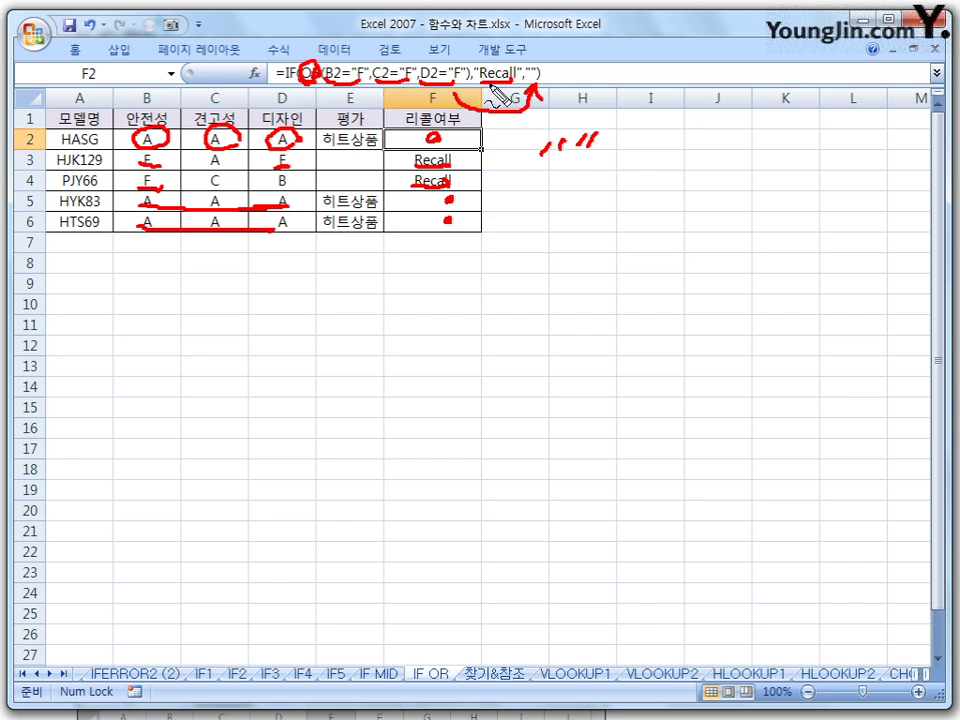
mouse_move(343, 367)
left_mouse_down()
mouse_move(418, 355)
mouse_move(423, 326)
mouse_move(440, 352)
left_mouse_up()
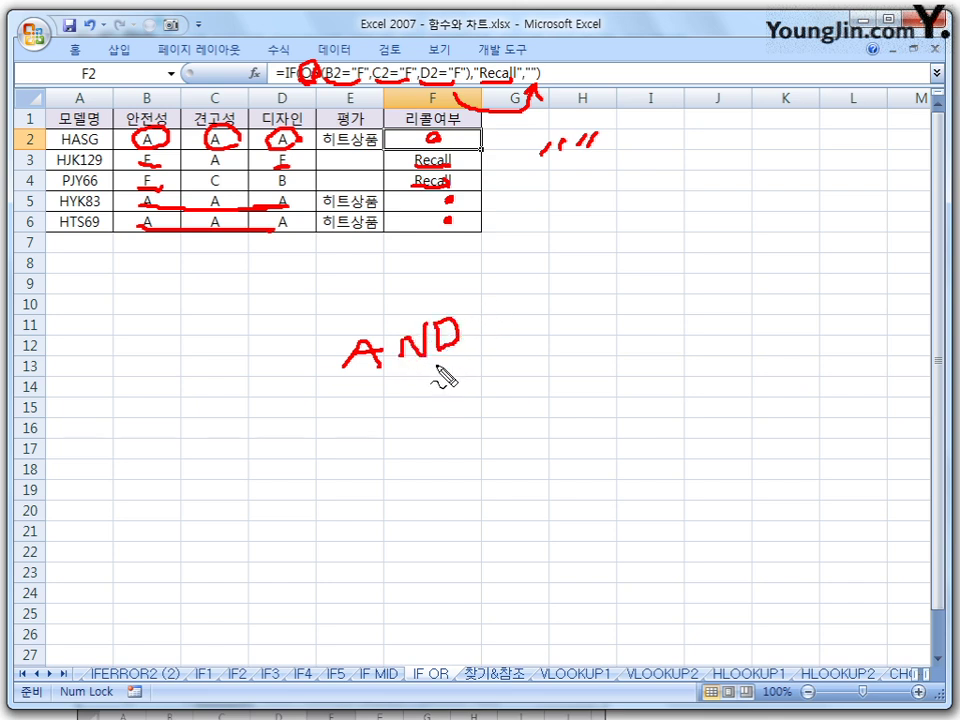
mouse_move(398, 400)
left_mouse_down()
mouse_move(421, 396)
mouse_move(428, 408)
mouse_move(452, 410)
left_mouse_up()
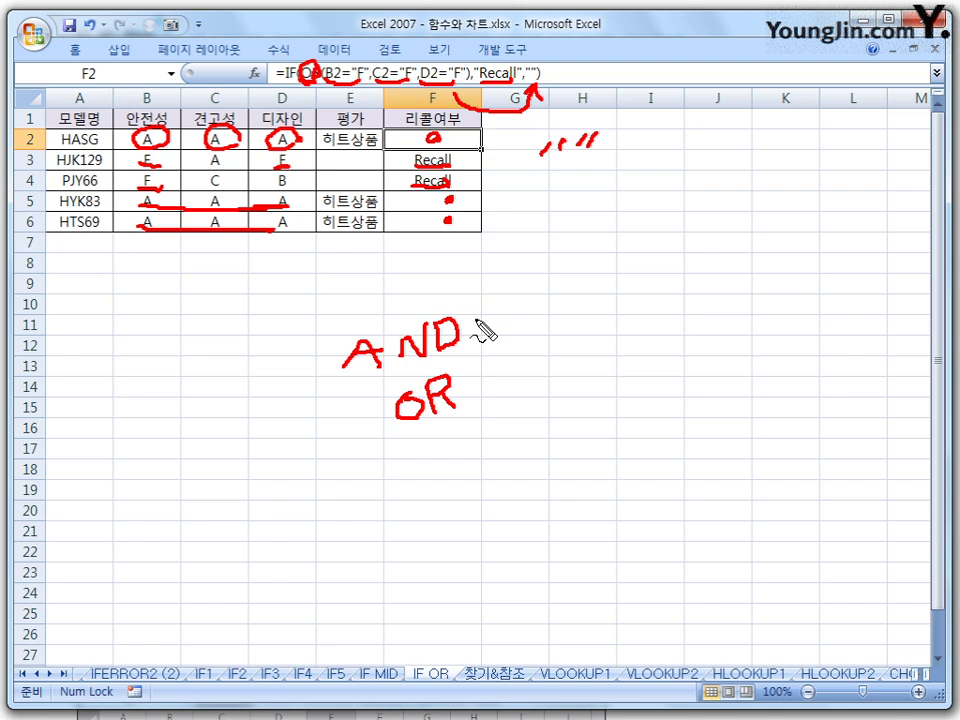
key("Escape")
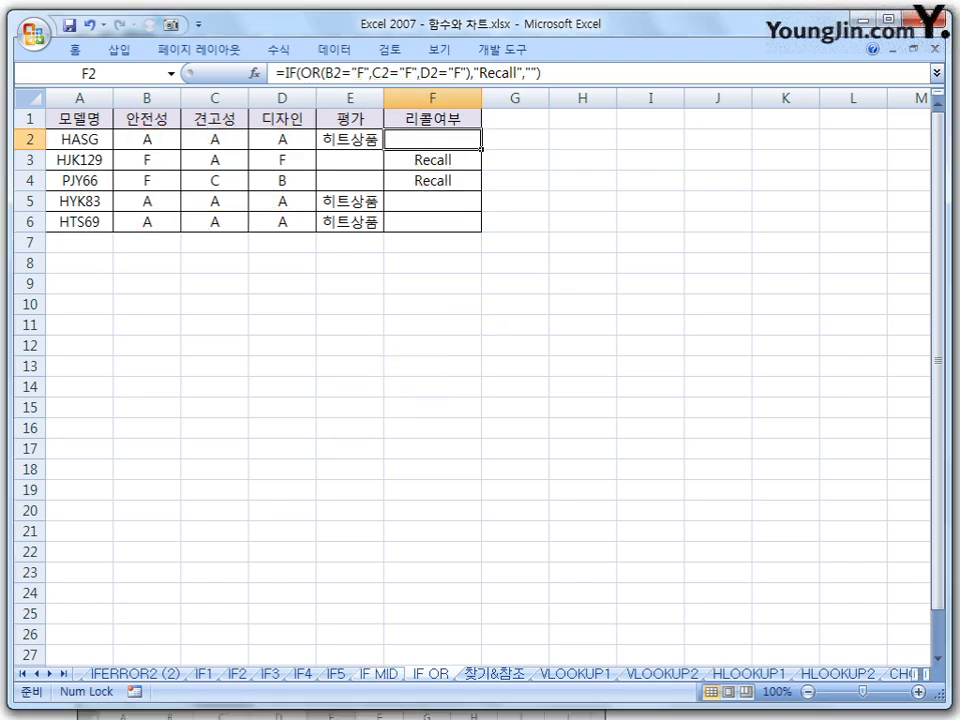